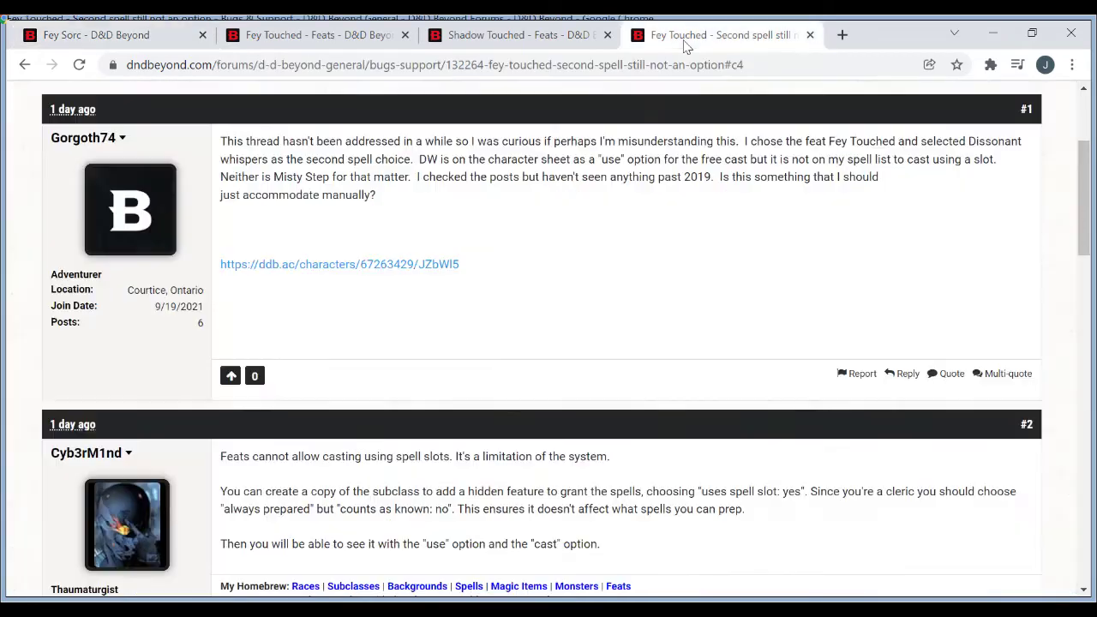
- Compare the Fey Touched and Shadow Touched feat descriptions with the forum thread about casting the feat's second spell
{"action": "left_click", "coordinate": [318, 38]}
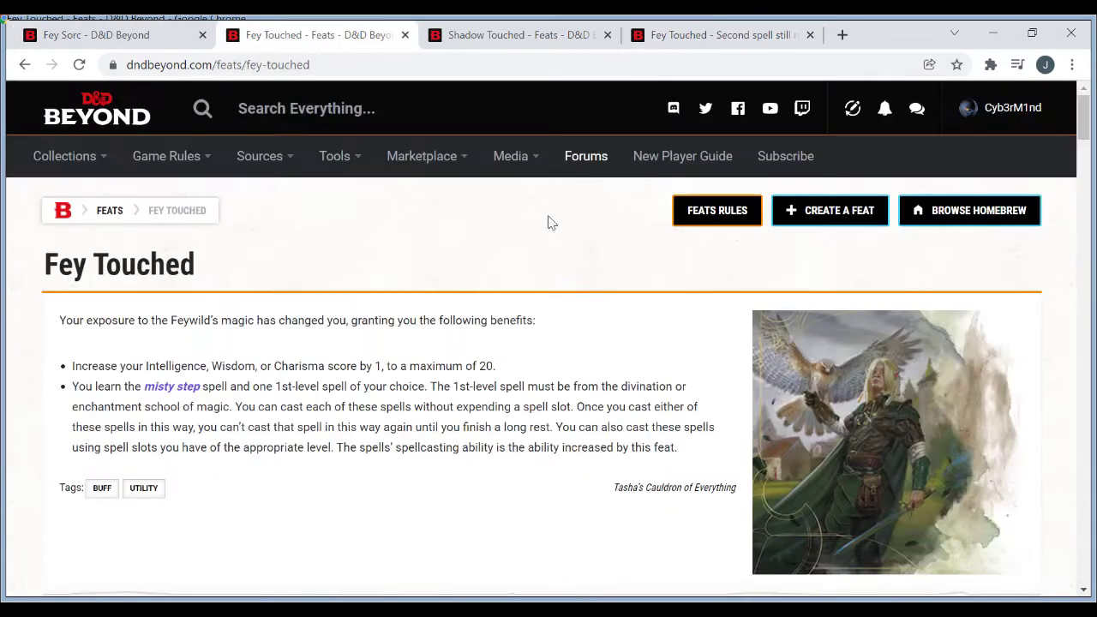
{"action": "left_click", "coordinate": [691, 39]}
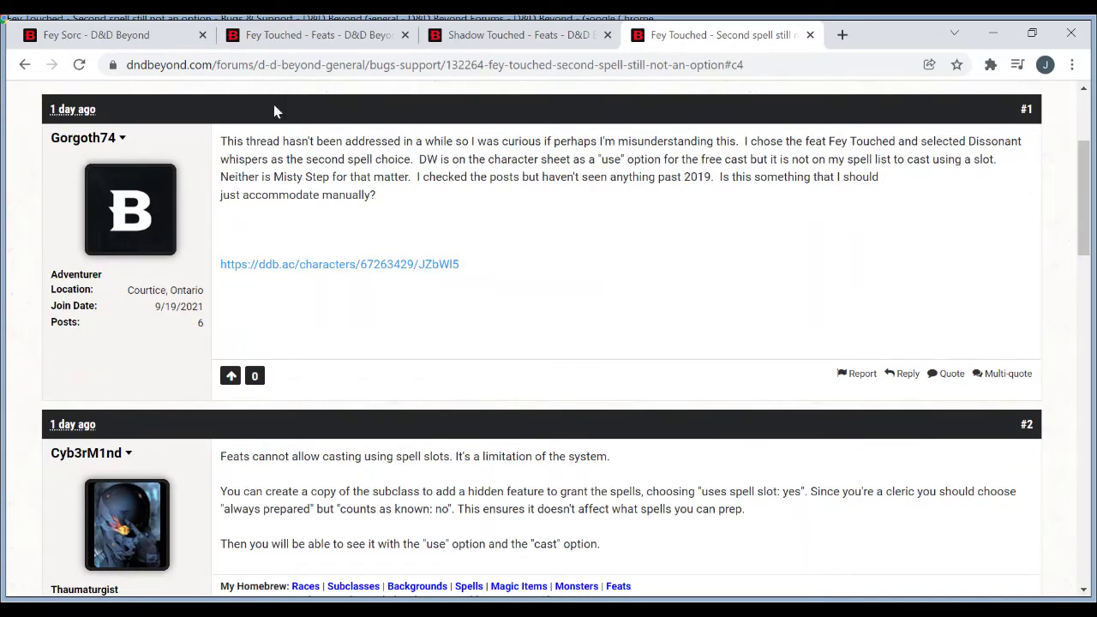
{"action": "left_click", "coordinate": [280, 38]}
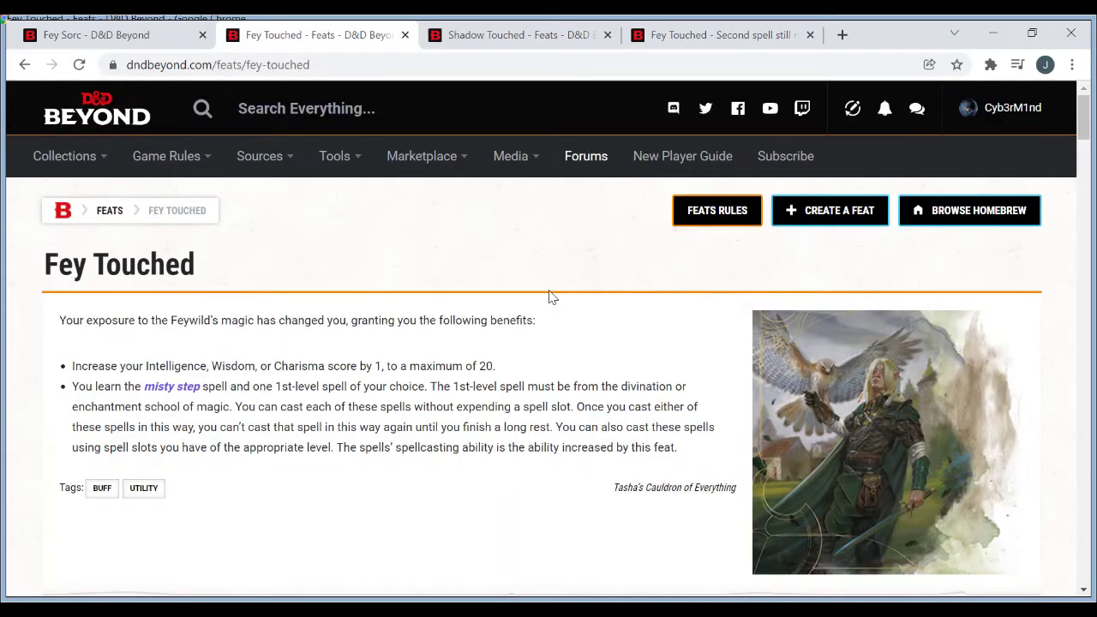
{"action": "left_click", "coordinate": [502, 36]}
{"action": "left_click", "coordinate": [313, 36]}
{"action": "left_click", "coordinate": [482, 39]}
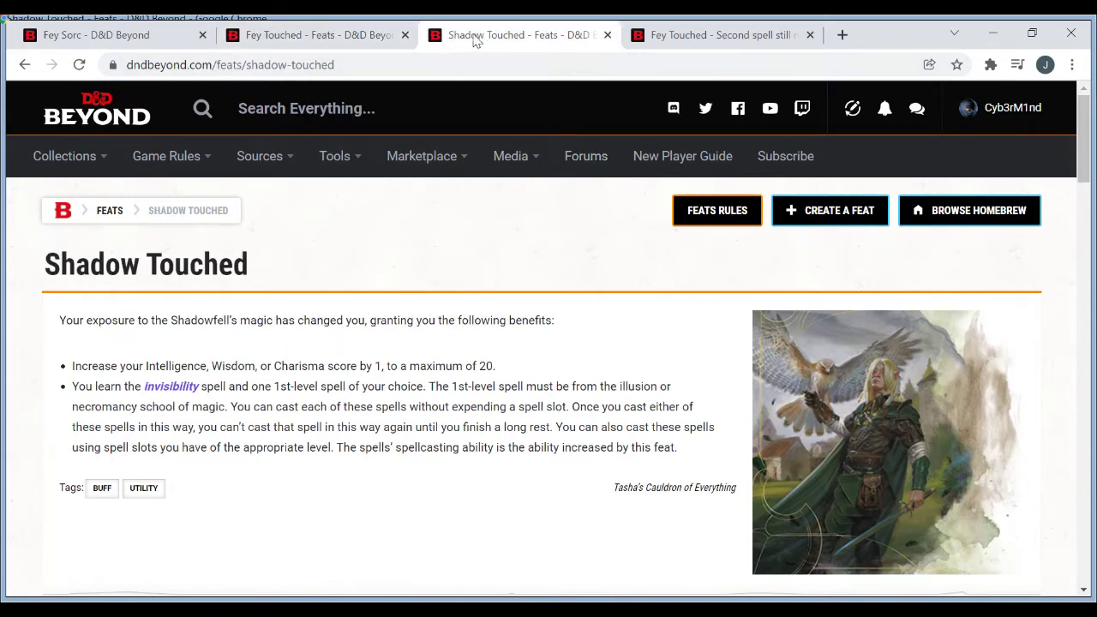
{"action": "left_click", "coordinate": [322, 38]}
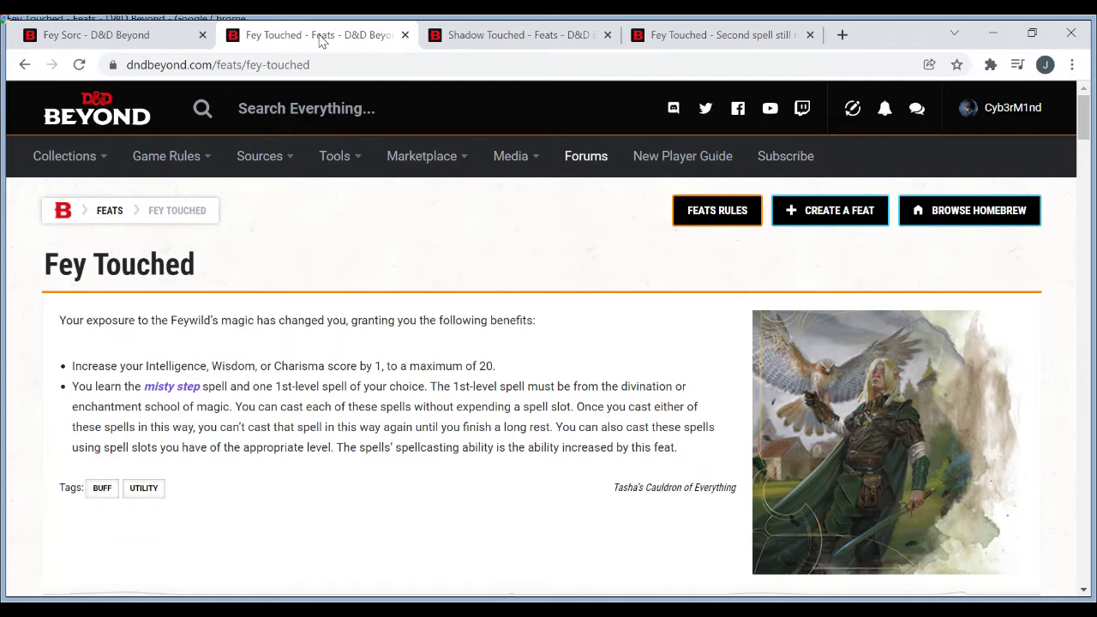
{"action": "left_click", "coordinate": [480, 34]}
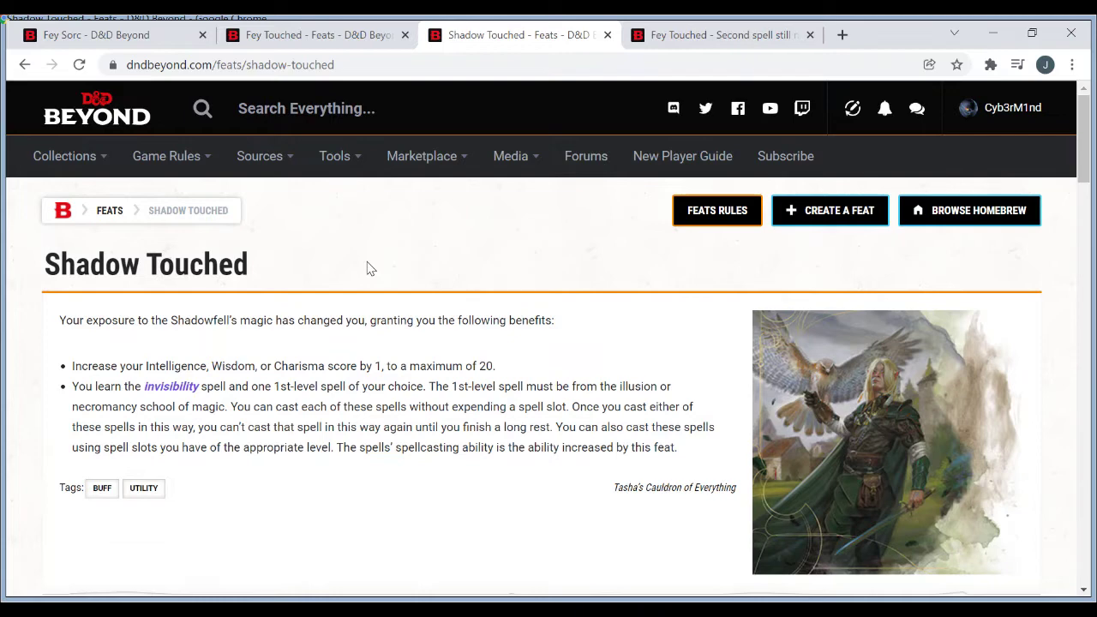
- Open the Fey Sorc character in the character builder and set its 4th-level Ability Score Improvement choice to Feat
{"action": "left_click", "coordinate": [107, 28]}
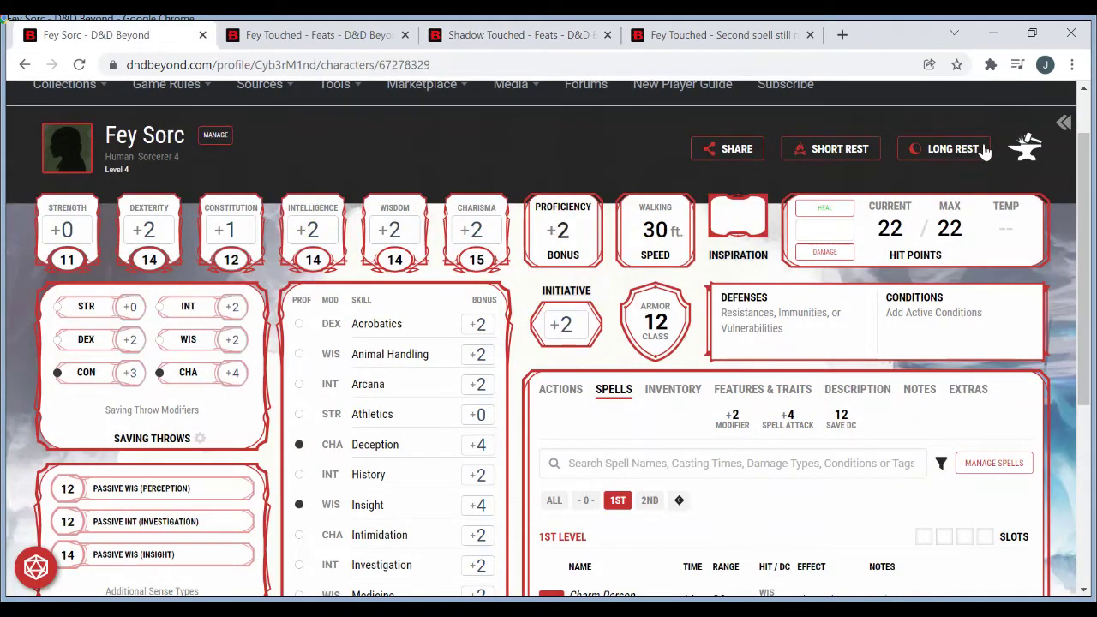
{"action": "left_click", "coordinate": [1028, 152]}
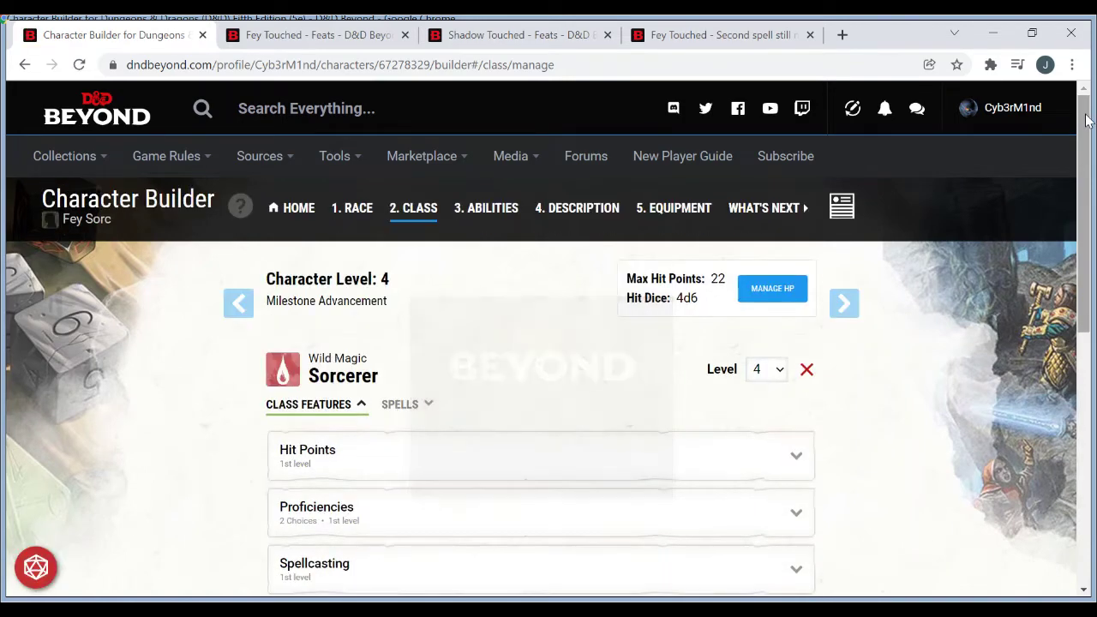
{"action": "left_click_drag", "start_coordinate": [1087, 120], "coordinate": [1085, 382]}
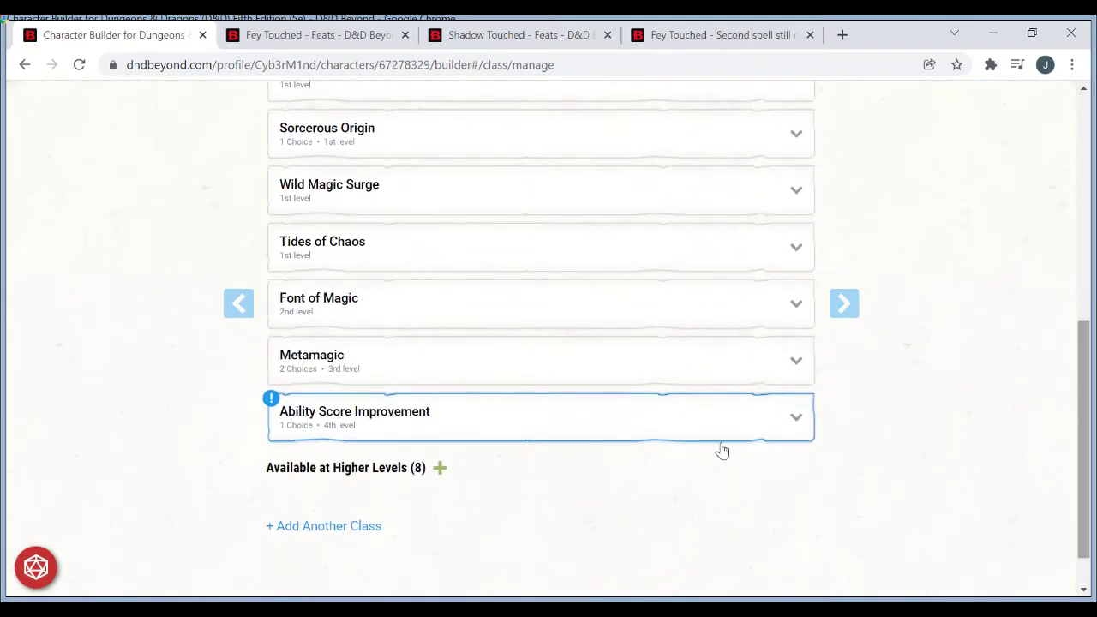
{"action": "left_click", "coordinate": [591, 429]}
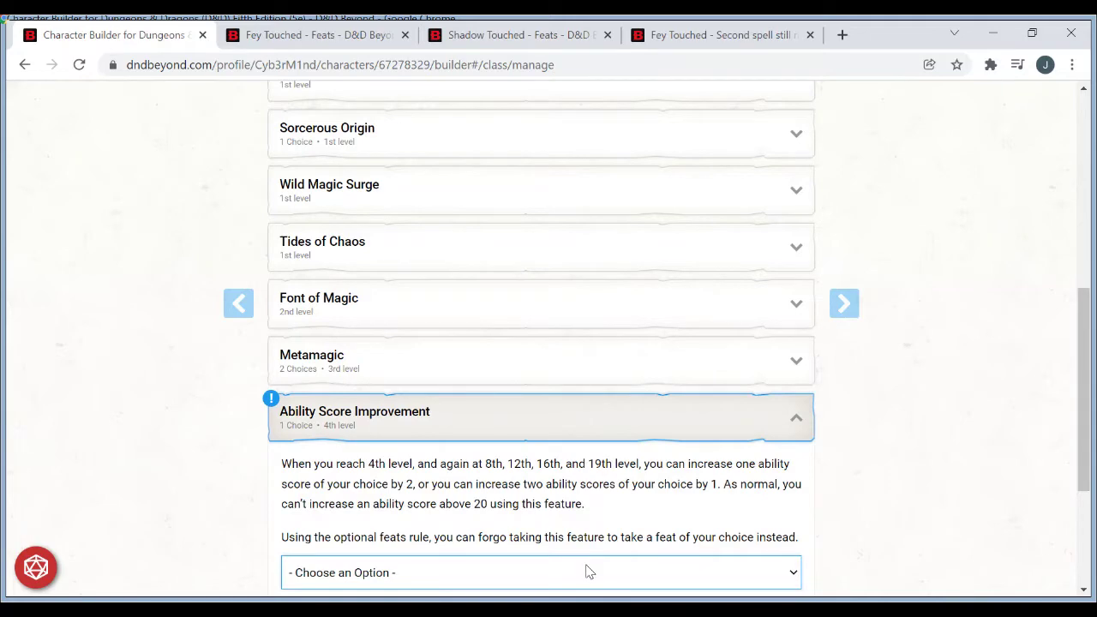
{"action": "left_click", "coordinate": [590, 573]}
{"action": "left_click", "coordinate": [543, 554]}
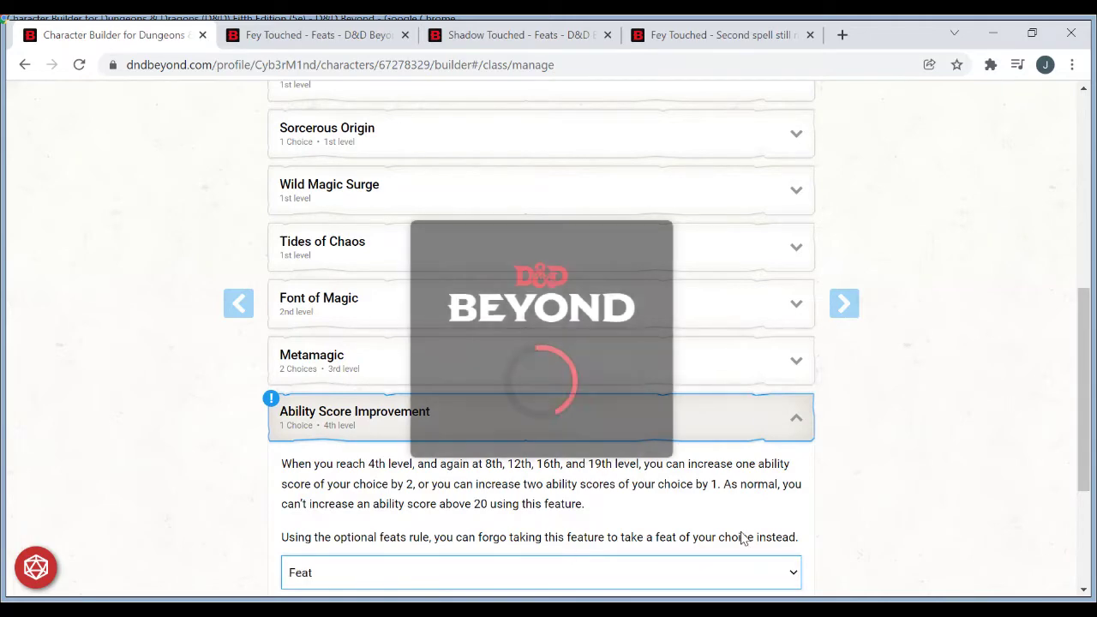
- Choose Fey Touched (Charisma) as the 4th-level feat
{"action": "left_click_drag", "start_coordinate": [1086, 306], "coordinate": [1086, 374]}
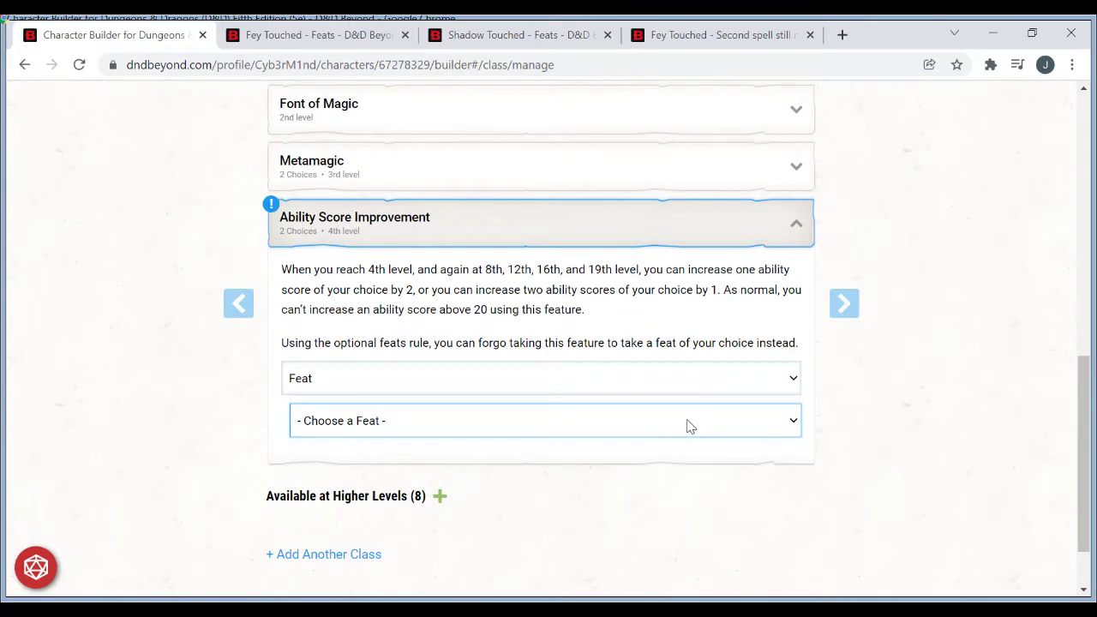
{"action": "key", "text": "f"}
{"action": "key", "text": "e"}
{"action": "key", "text": "y"}
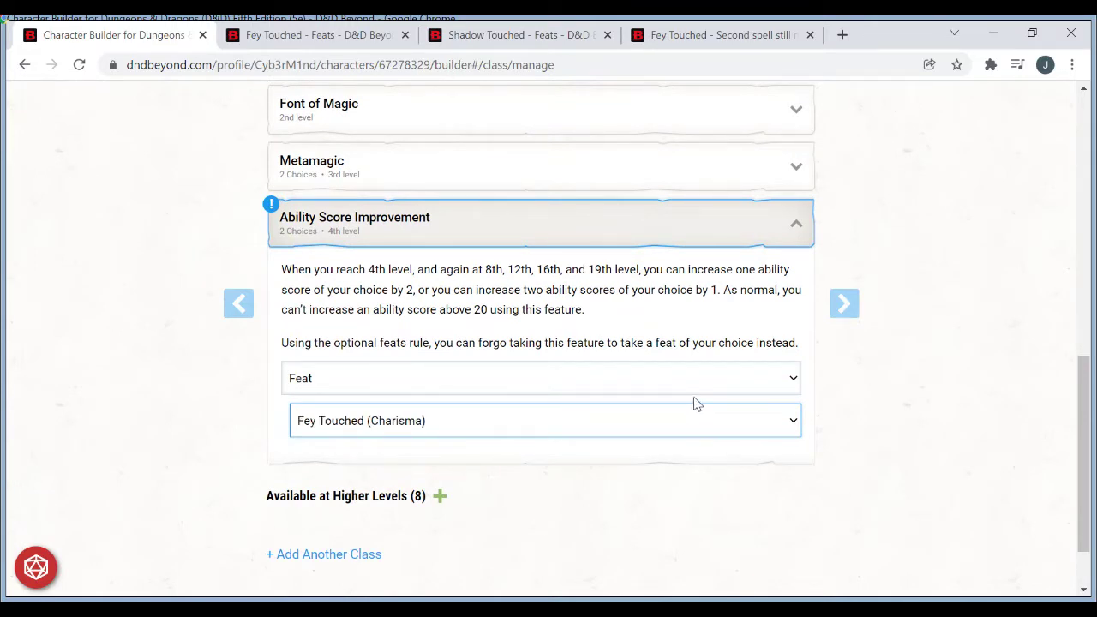
{"action": "left_click", "coordinate": [696, 404]}
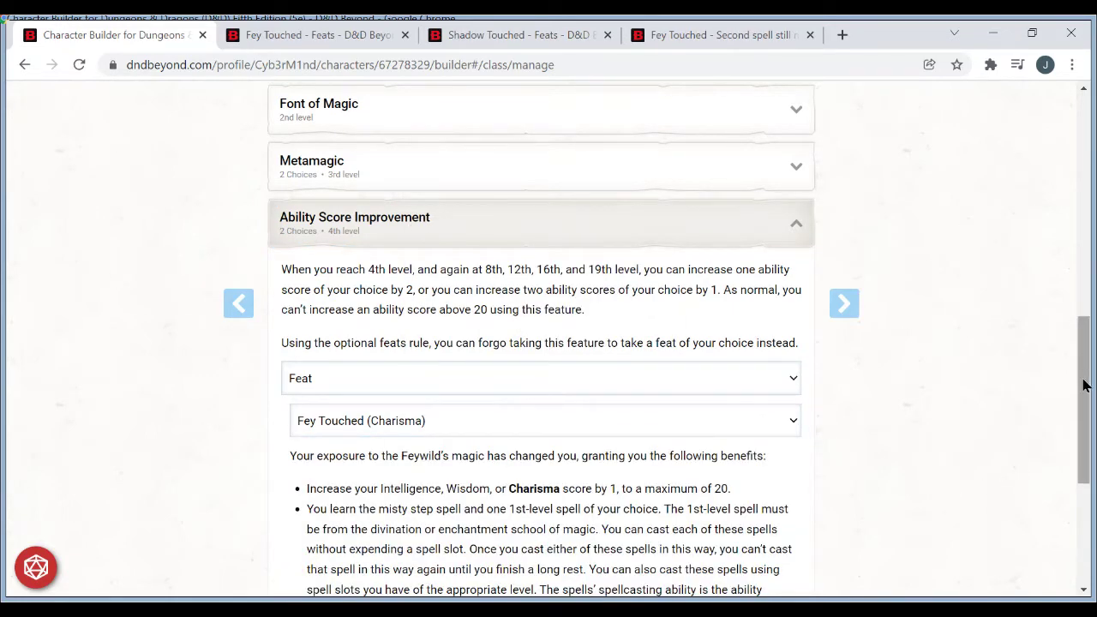
- Check the forum thread for the spell in question and choose Dissonant Whispers as the Fey Touched feat's 1st-level spell
{"action": "left_click_drag", "start_coordinate": [1085, 385], "coordinate": [1084, 482]}
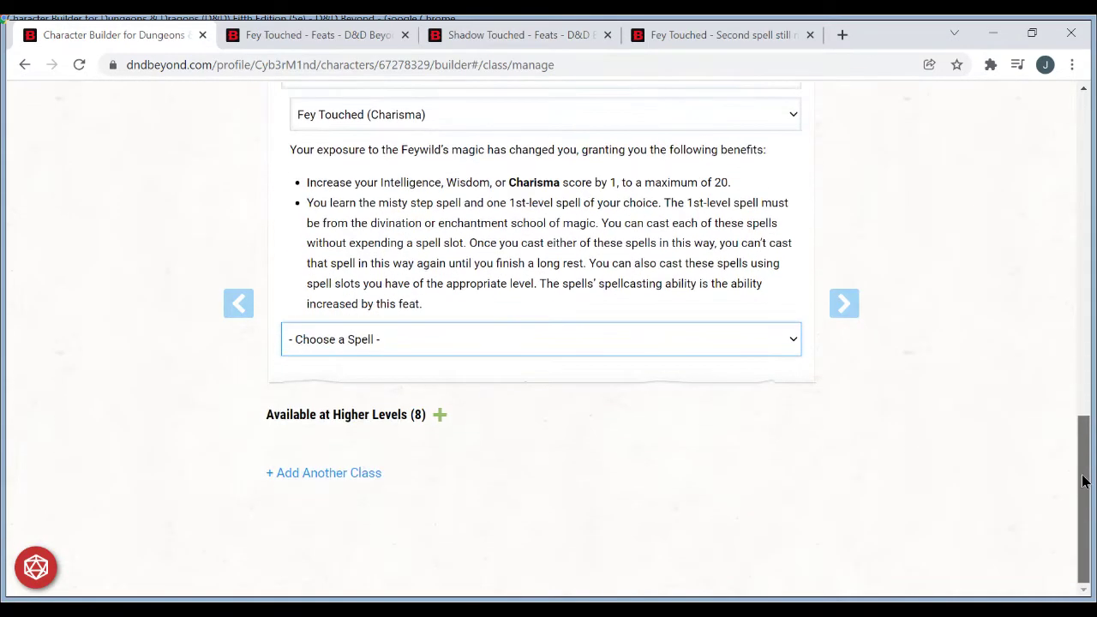
{"action": "left_click", "coordinate": [702, 35]}
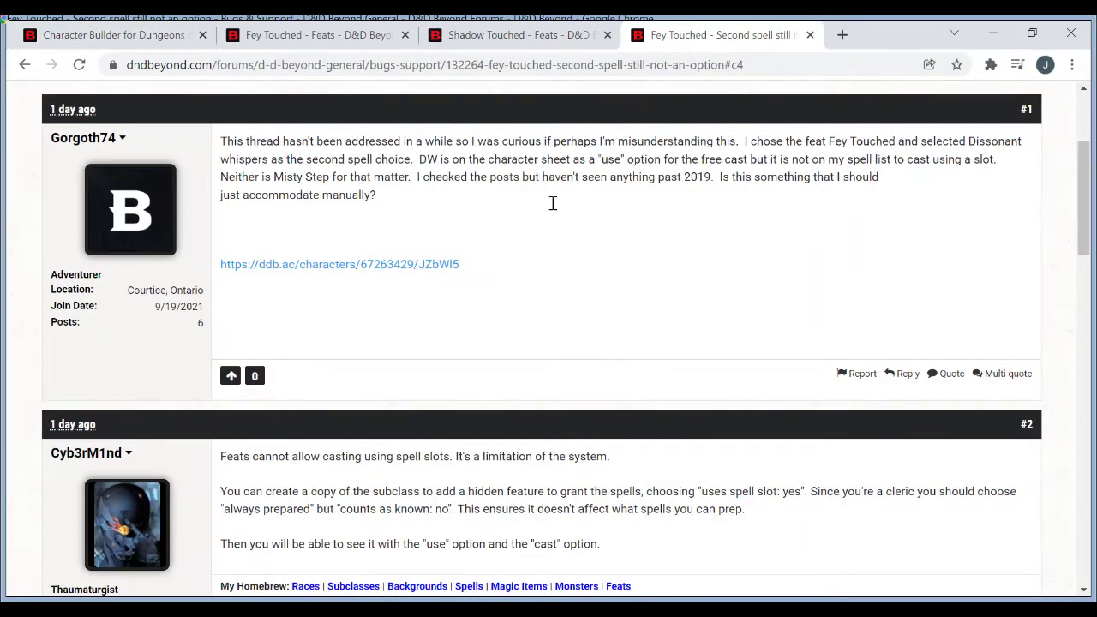
{"action": "left_click", "coordinate": [111, 34]}
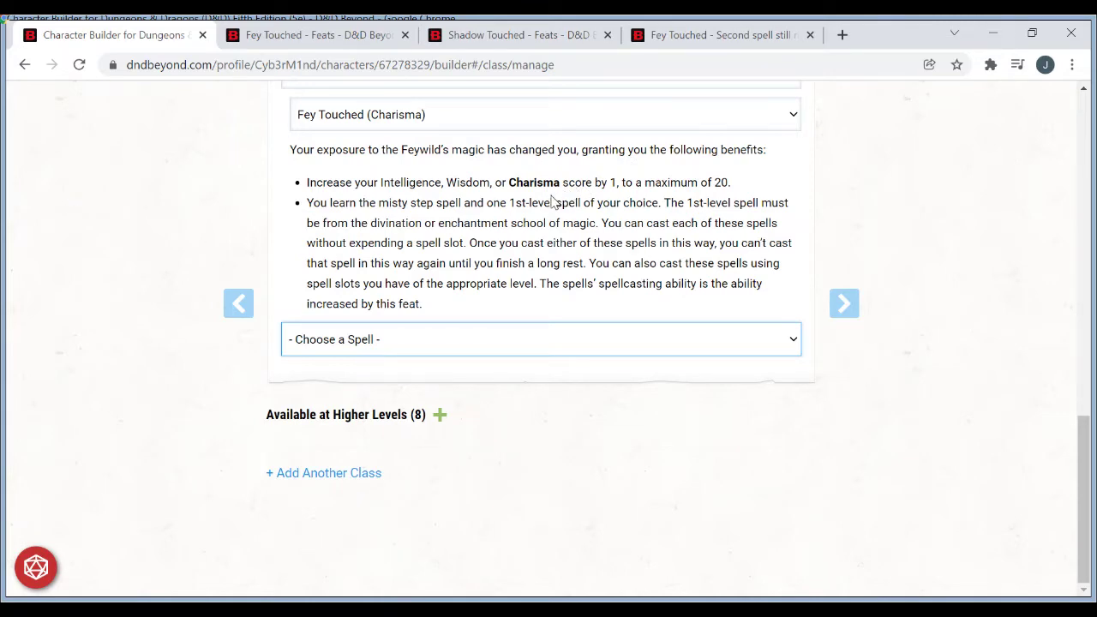
{"action": "left_click", "coordinate": [553, 203]}
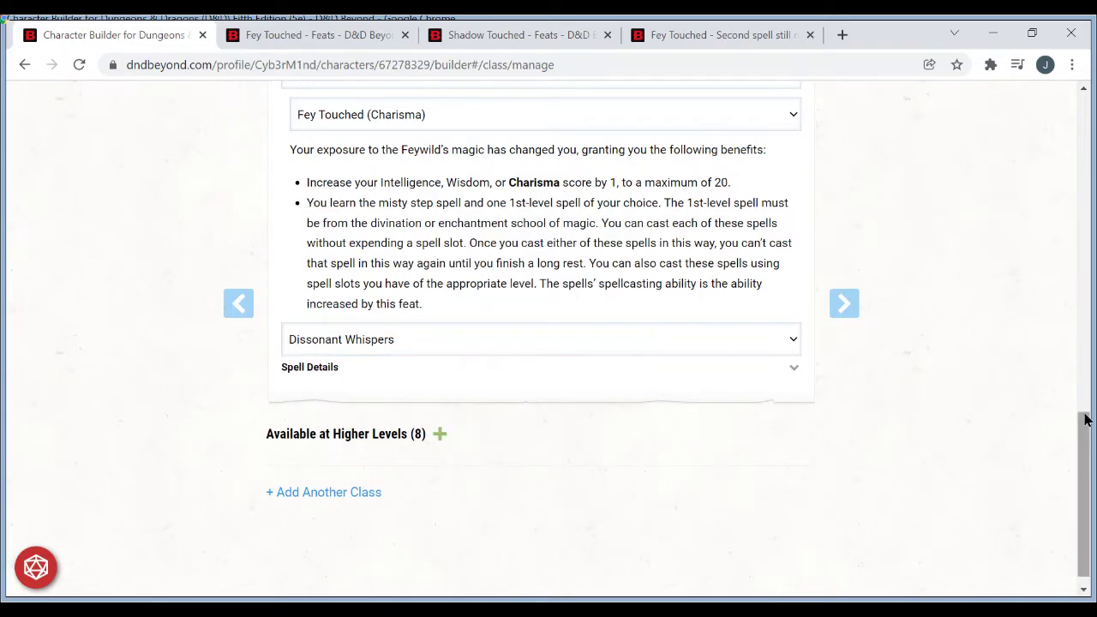
- Return to the Fey Sorc character sheet and examine how the feat's spells are listed among the 1st-level and 2nd-level spells
{"action": "left_click_drag", "start_coordinate": [1085, 418], "coordinate": [1088, 102]}
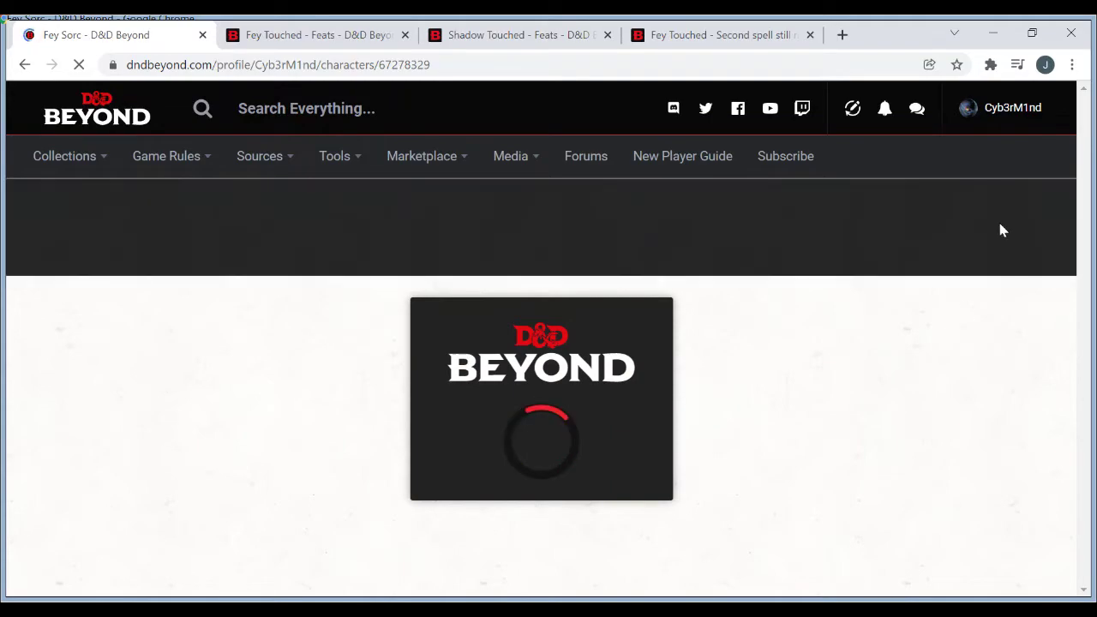
{"action": "scroll", "coordinate": [995, 240], "scroll_direction": "down", "scroll_amount": 5}
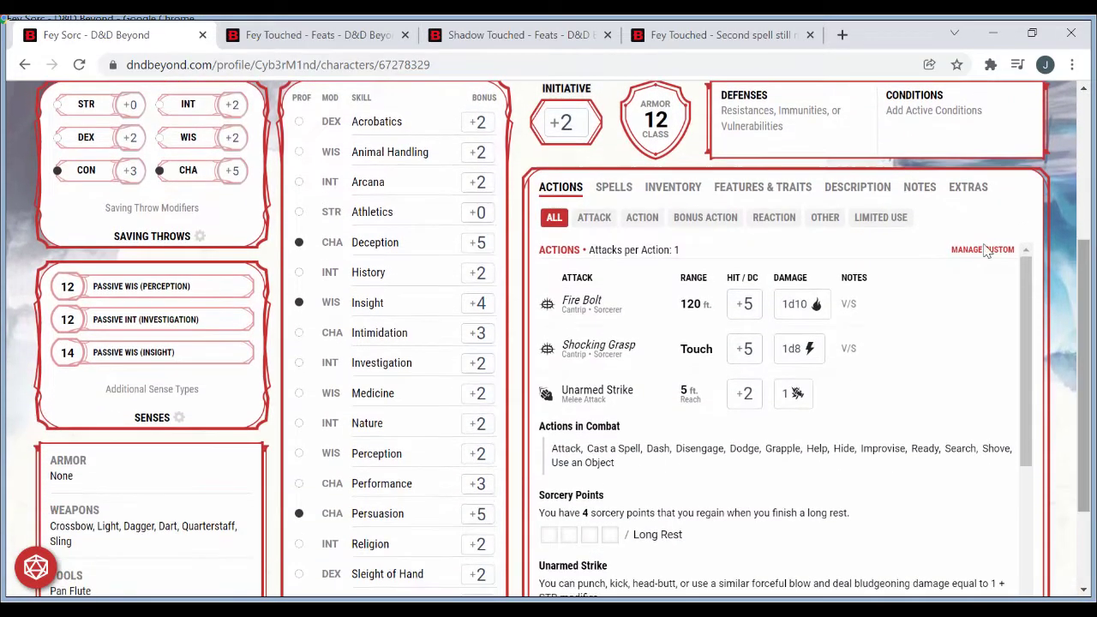
{"action": "left_click", "coordinate": [624, 188]}
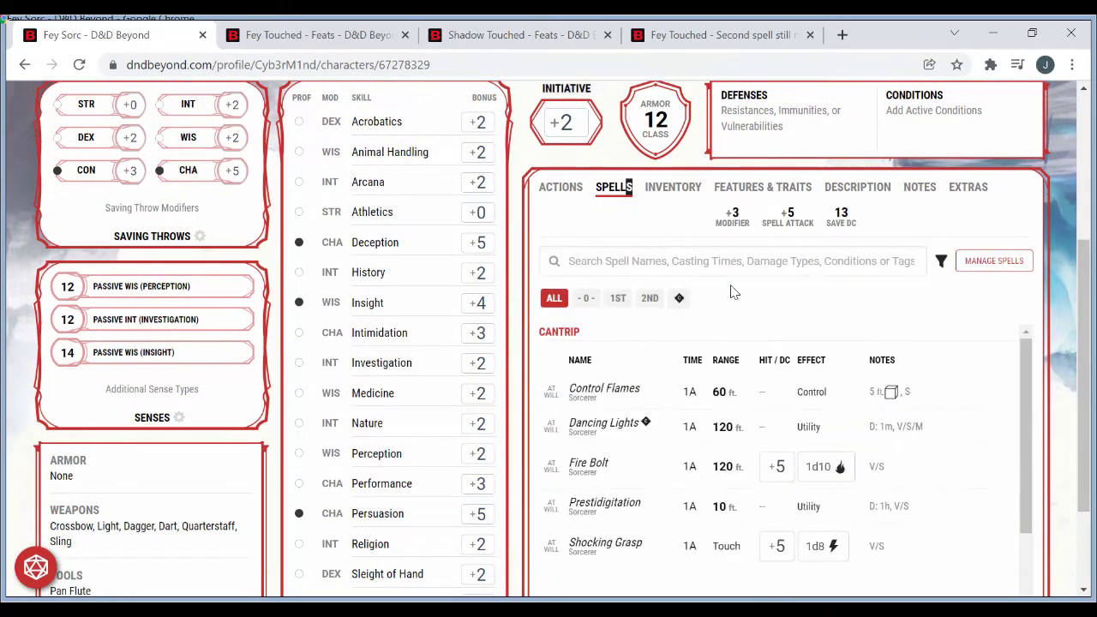
{"action": "left_click", "coordinate": [617, 297]}
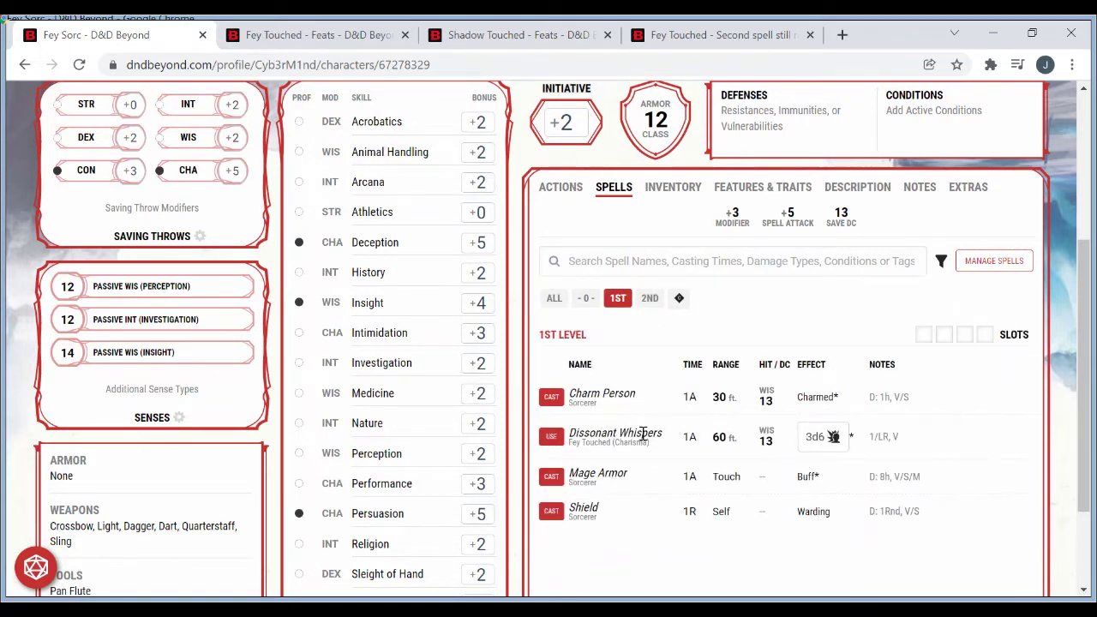
{"action": "left_click", "coordinate": [650, 298]}
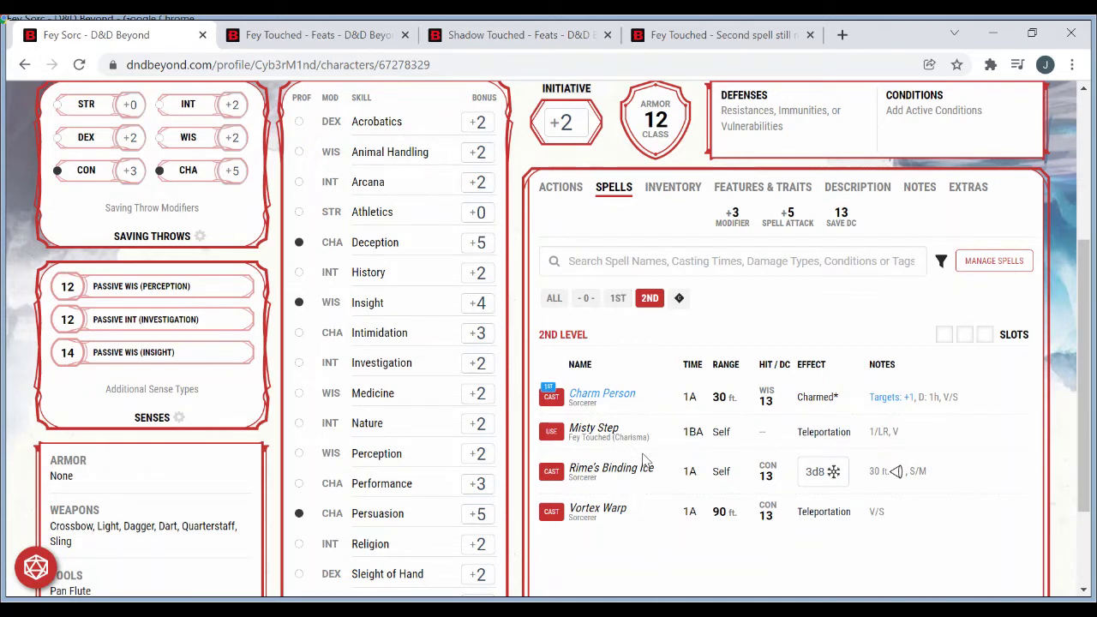
- Spend the free Fey Touched uses of Misty Step and Dissonant Whispers
{"action": "left_click", "coordinate": [550, 434]}
{"action": "left_click", "coordinate": [617, 297]}
{"action": "left_click", "coordinate": [551, 439]}
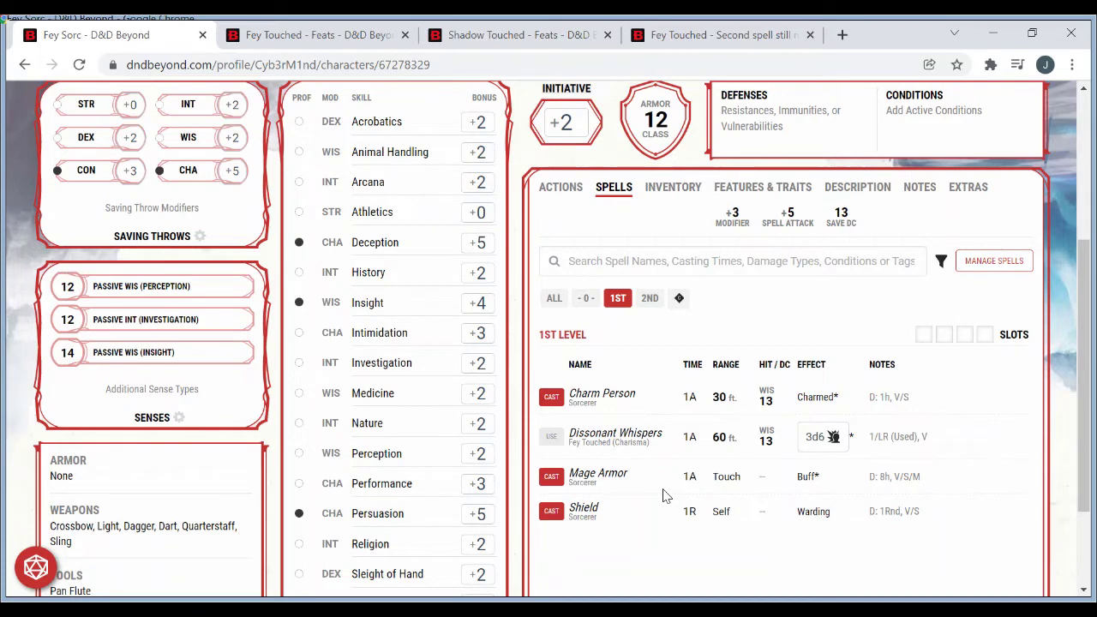
- Read the Dissonant Whispers spell details, including its higher-level casting, and return to the 2nd-level spell list
{"action": "left_click", "coordinate": [611, 437]}
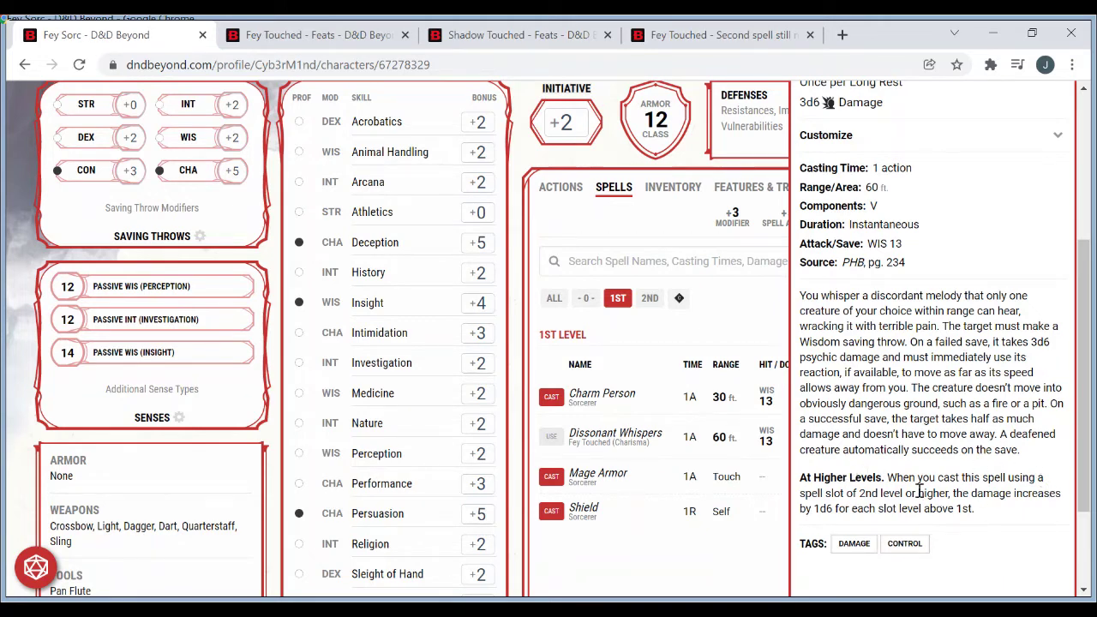
{"action": "left_click", "coordinate": [704, 567]}
{"action": "left_click", "coordinate": [649, 300]}
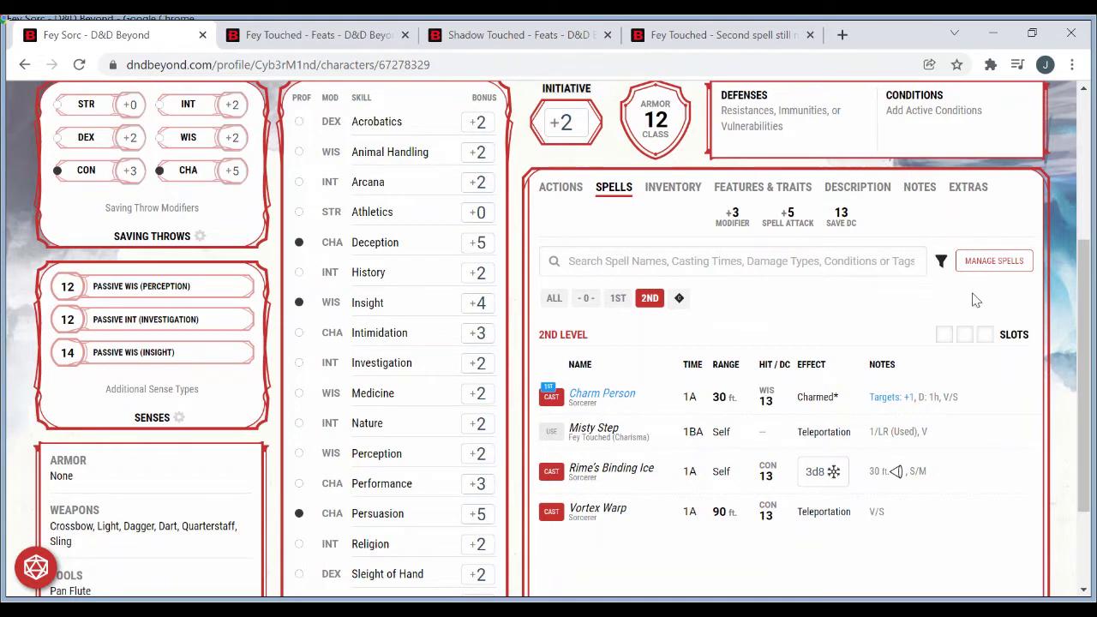
- Mark two 2nd-level spell slots as used and clear both again
{"action": "left_click", "coordinate": [948, 336]}
{"action": "left_click", "coordinate": [966, 338]}
{"action": "left_click", "coordinate": [965, 335]}
{"action": "left_click", "coordinate": [945, 335]}
- Take a long rest for the character with maximum HP changes reset, and close the rest details
{"action": "left_click_drag", "start_coordinate": [1082, 367], "coordinate": [1086, 263]}
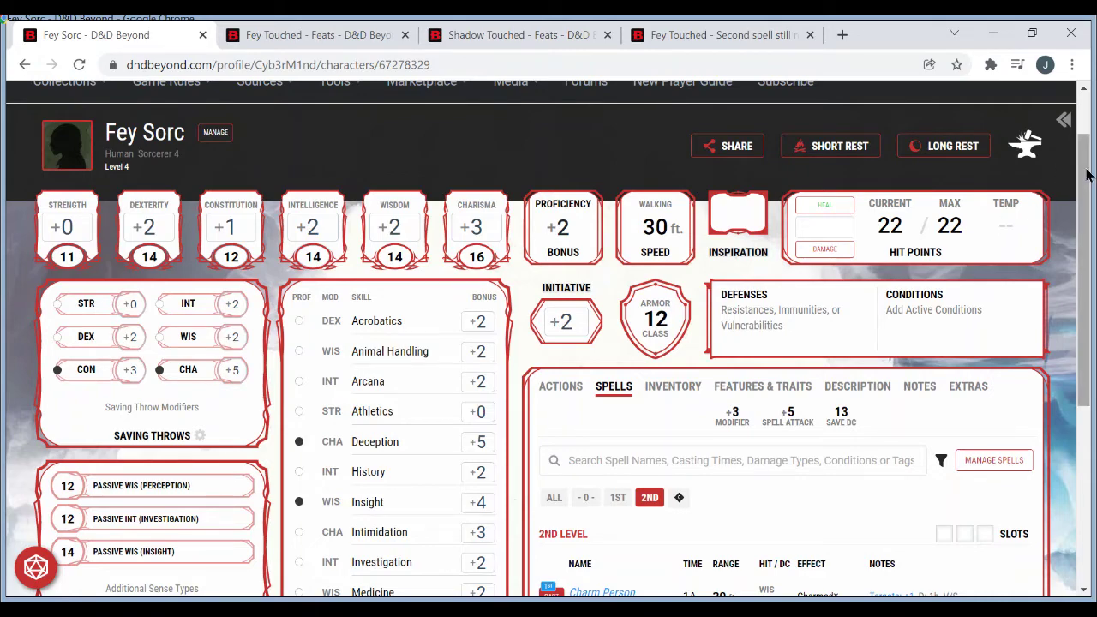
{"action": "left_click_drag", "start_coordinate": [1088, 174], "coordinate": [1085, 124]}
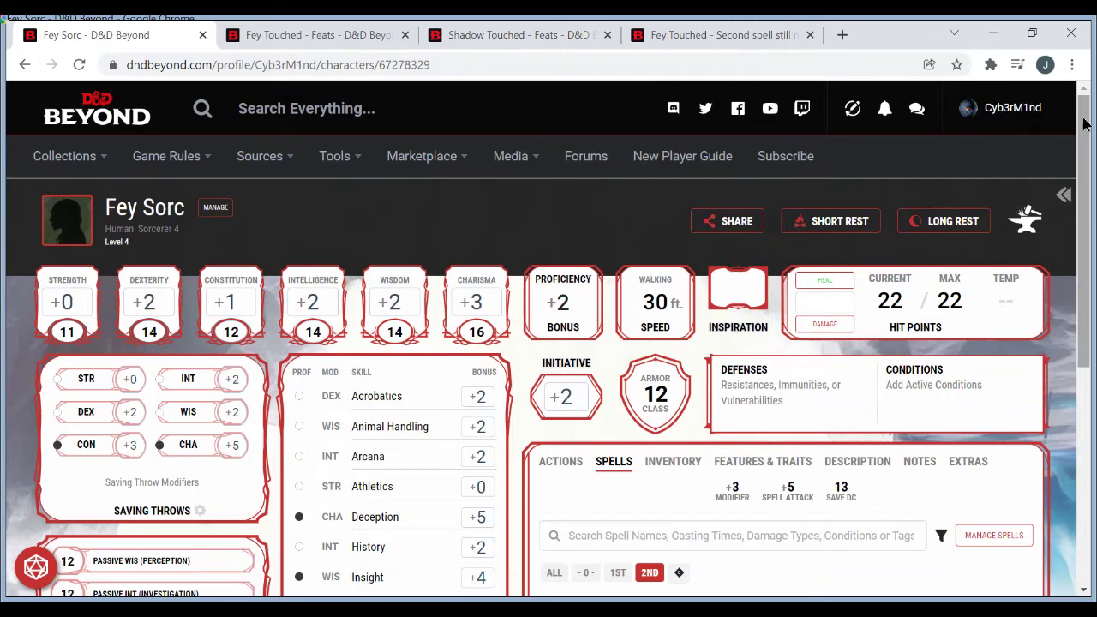
{"action": "left_click_drag", "start_coordinate": [1085, 124], "coordinate": [1082, 152]}
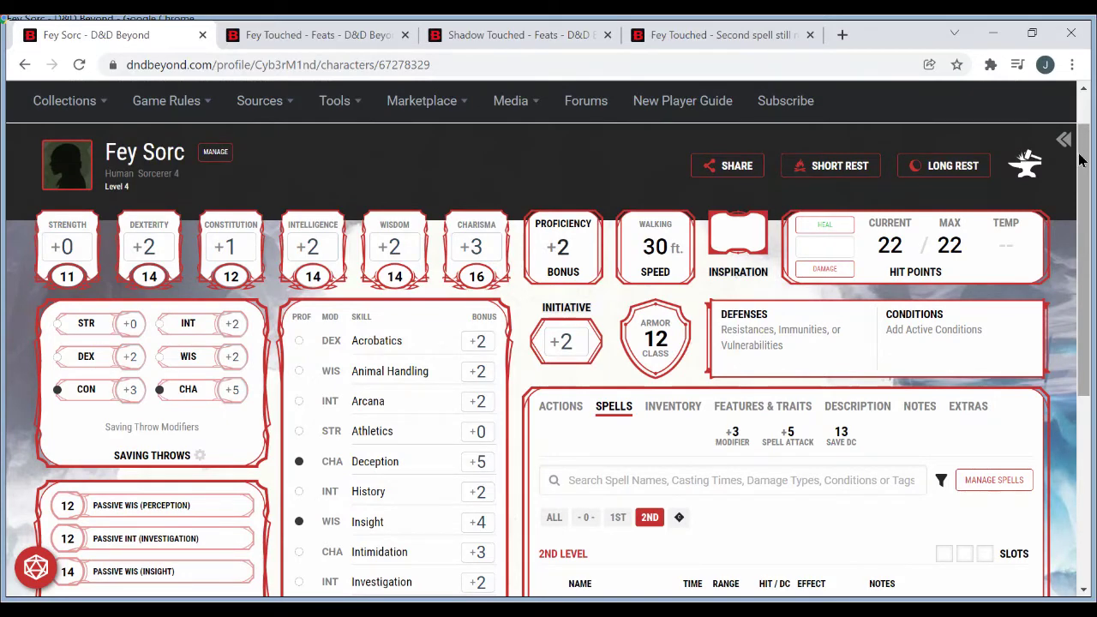
{"action": "scroll", "coordinate": [1082, 154], "scroll_direction": "down", "scroll_amount": 2}
{"action": "scroll", "coordinate": [1091, 196], "scroll_direction": "up", "scroll_amount": 1}
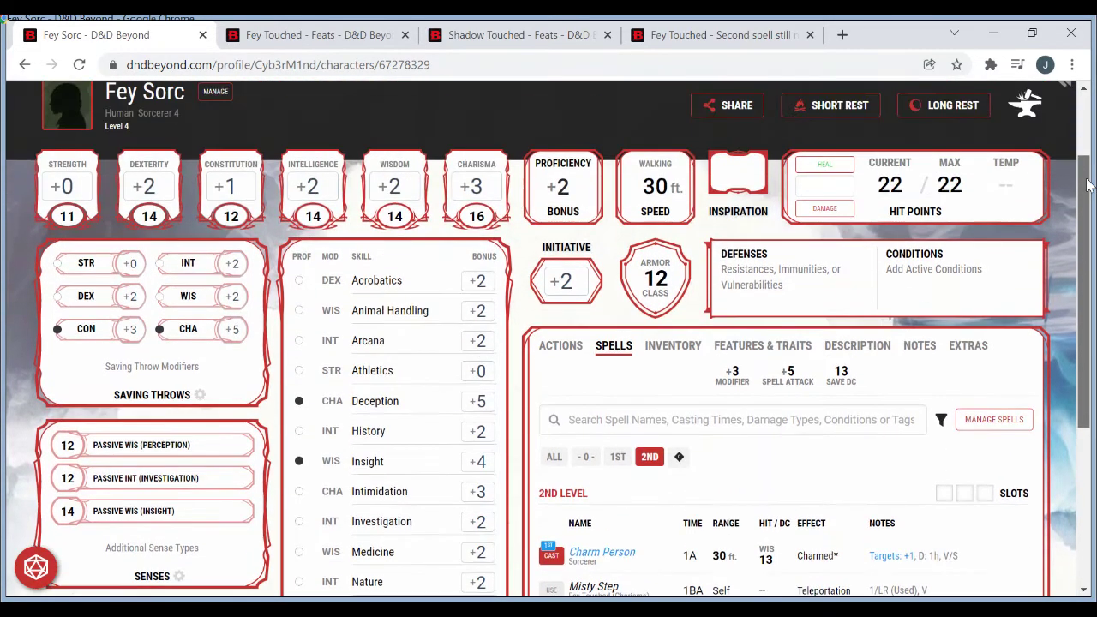
{"action": "left_click", "coordinate": [943, 104]}
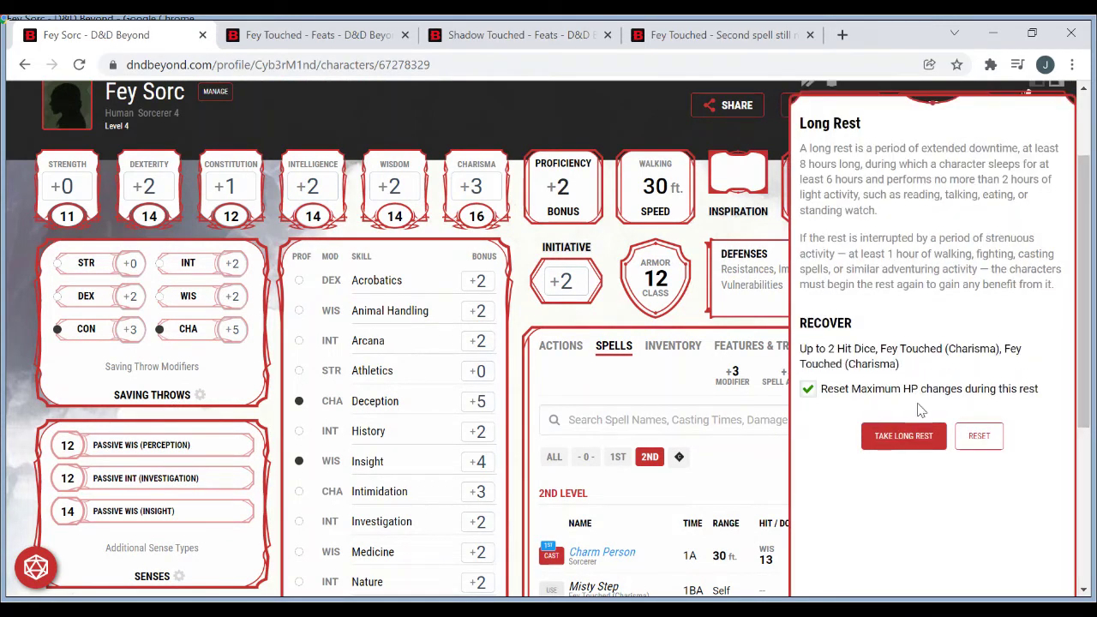
{"action": "left_click", "coordinate": [909, 438]}
{"action": "left_click", "coordinate": [911, 437]}
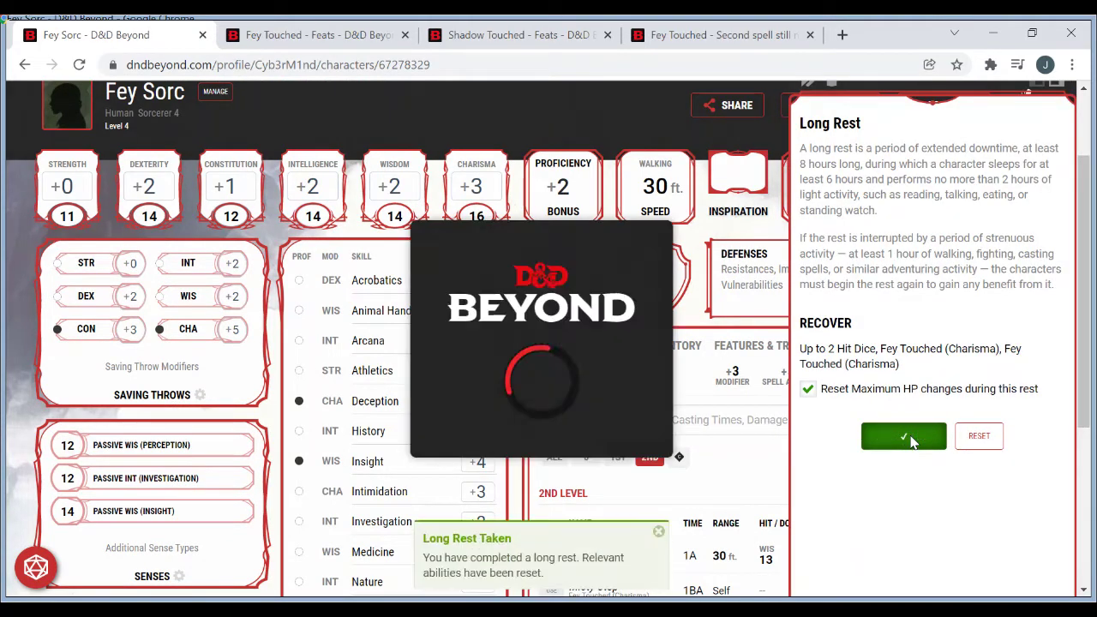
{"action": "left_click", "coordinate": [568, 101]}
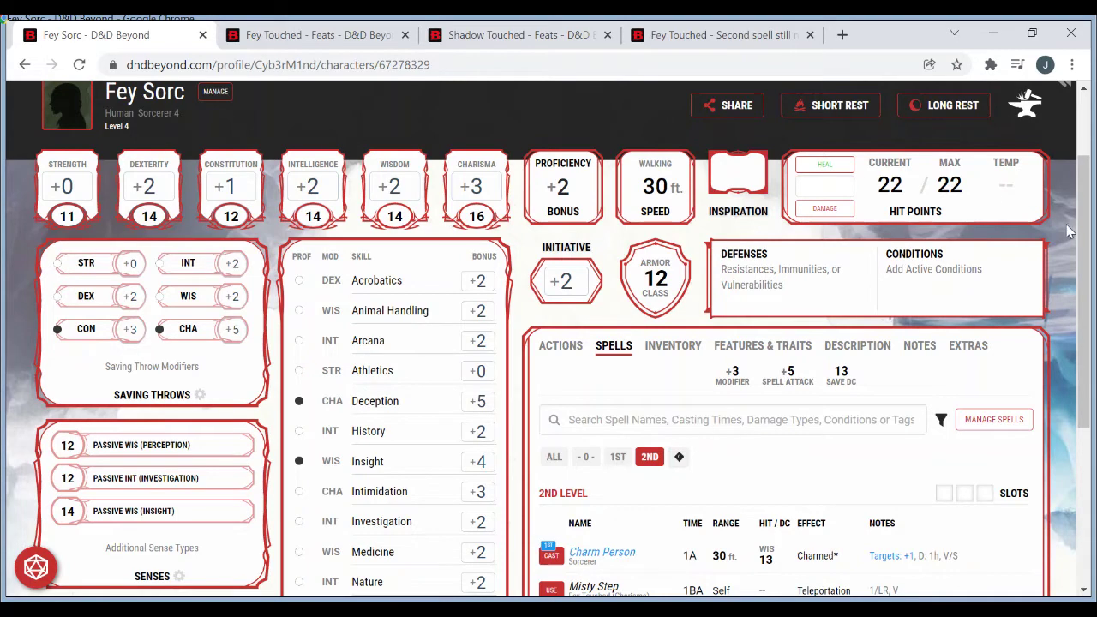
- Open the Create Homebrew Subclass page in a new browser tab beside the character sheet
{"action": "scroll", "coordinate": [519, 261], "scroll_direction": "up", "scroll_amount": 2}
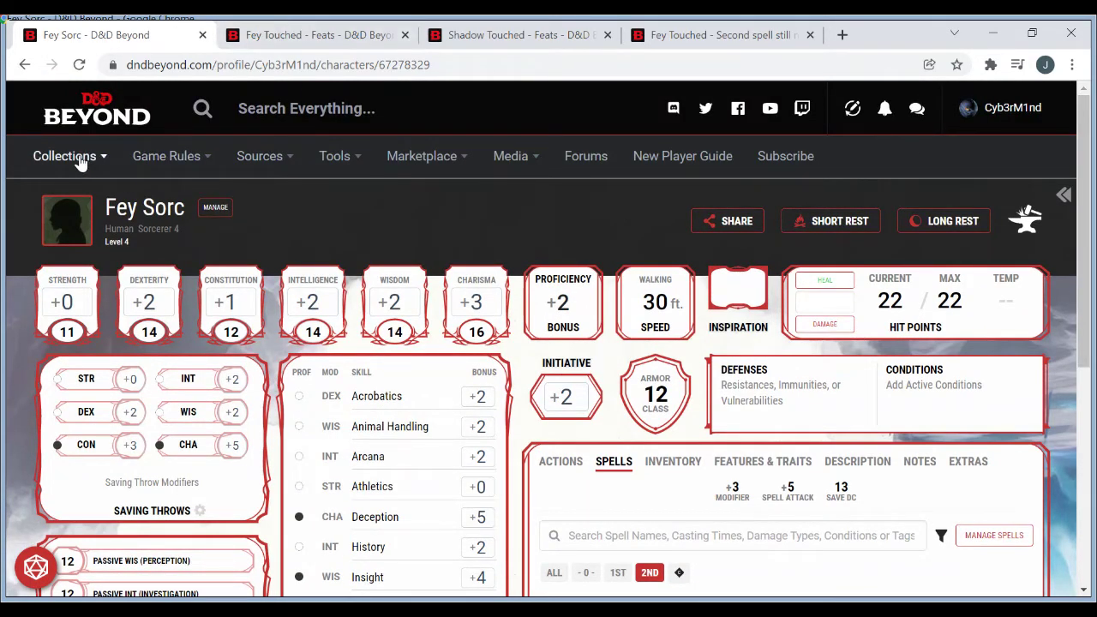
{"action": "mouse_move", "coordinate": [79, 163]}
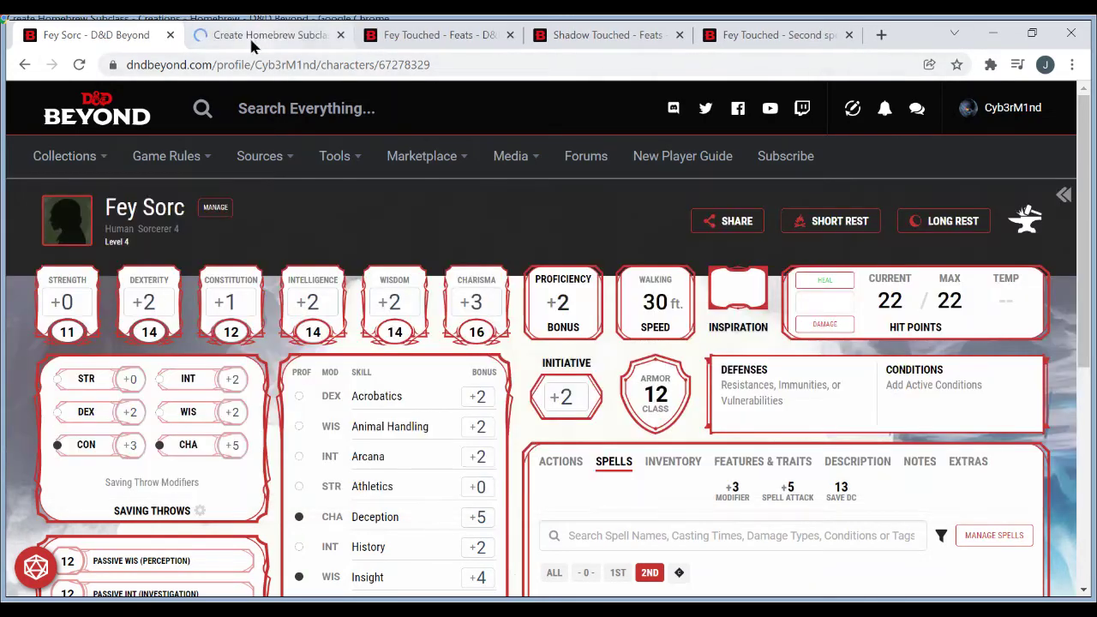
- Create a homebrew Sorcerer subclass using Wild Magic as the template, and dismiss the introduction message
{"action": "left_click", "coordinate": [253, 45]}
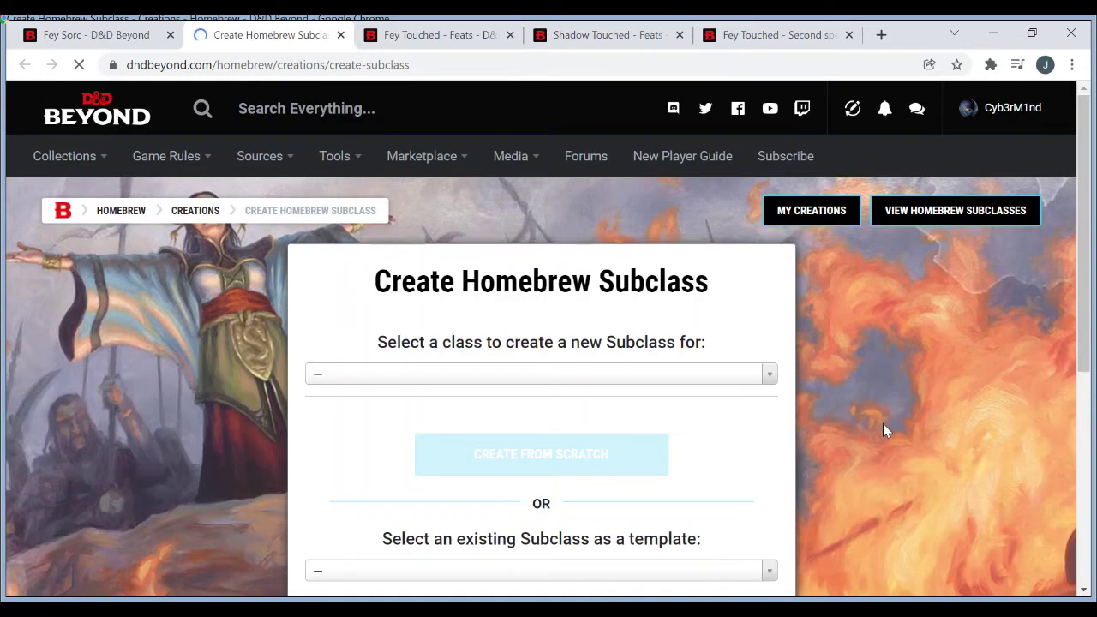
{"action": "left_click", "coordinate": [710, 383]}
{"action": "type", "text": "sorc"}
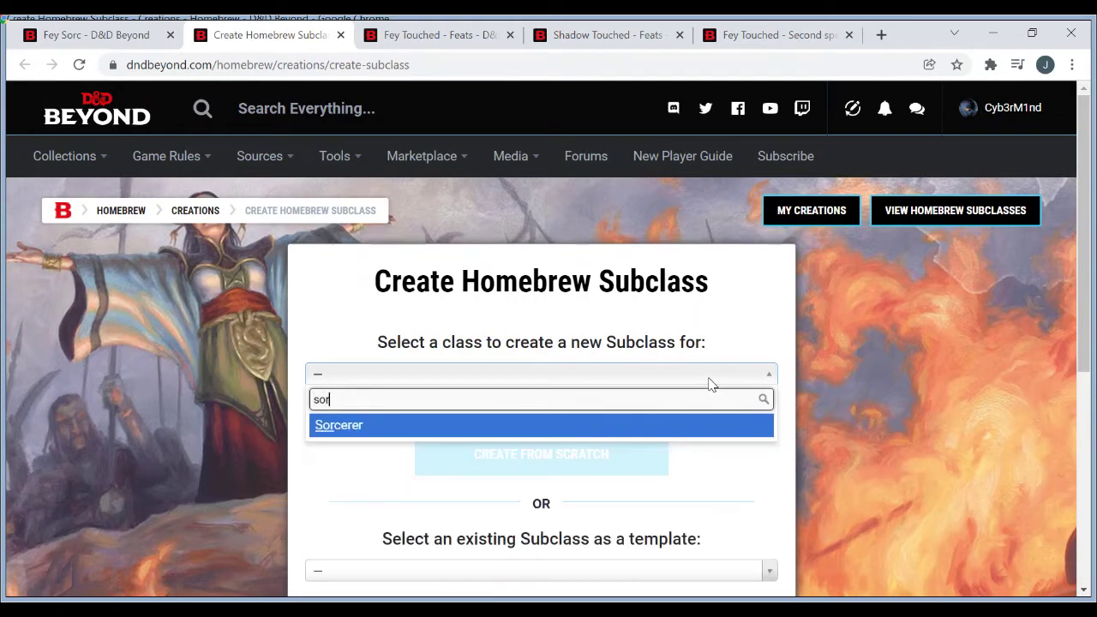
{"action": "left_click", "coordinate": [661, 424]}
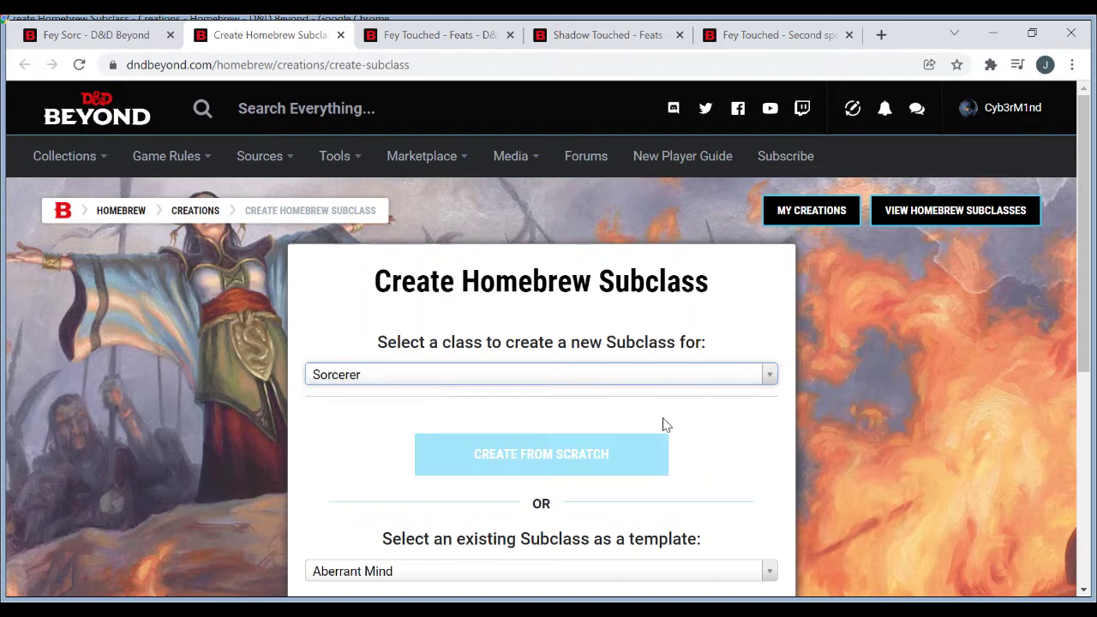
{"action": "left_click", "coordinate": [681, 576]}
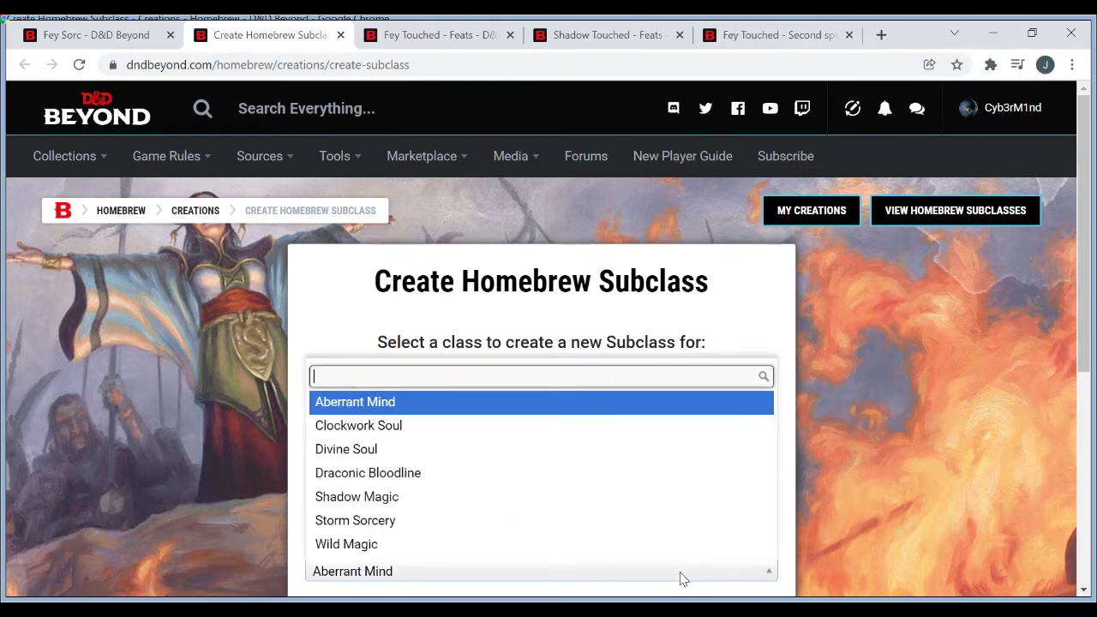
{"action": "left_click", "coordinate": [593, 545]}
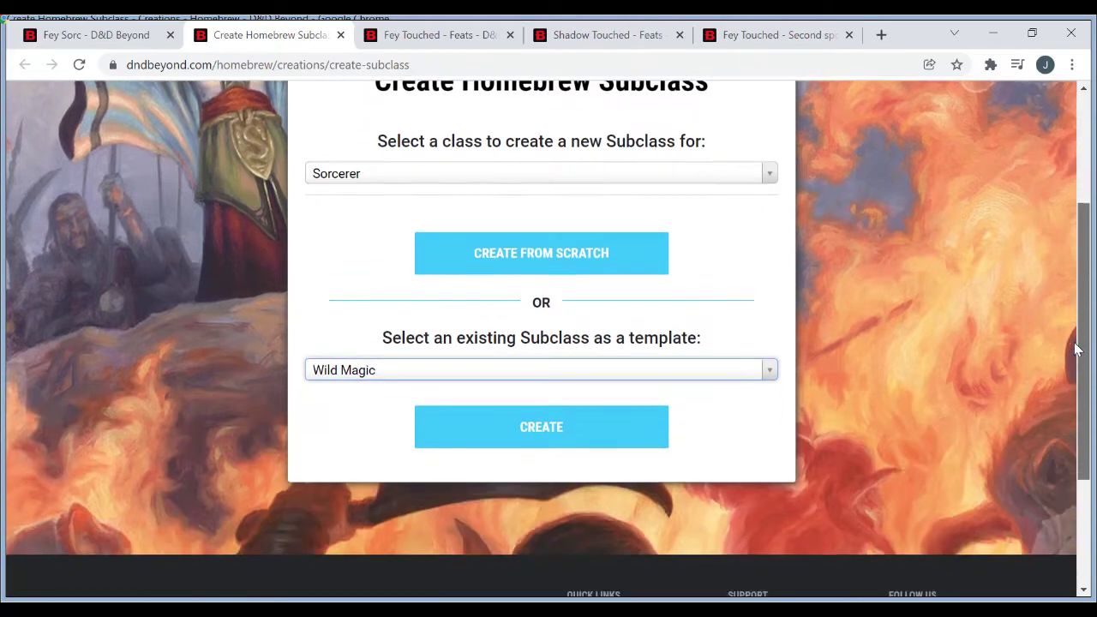
{"action": "left_click_drag", "start_coordinate": [1084, 258], "coordinate": [1084, 369]}
{"action": "left_click", "coordinate": [560, 419]}
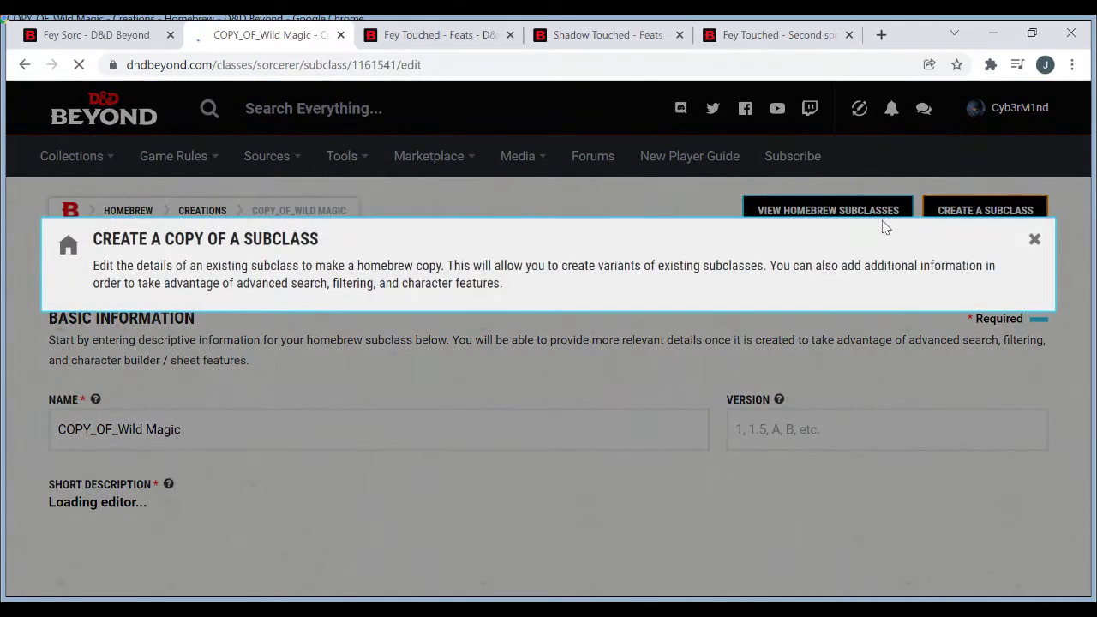
{"action": "left_click", "coordinate": [1033, 240]}
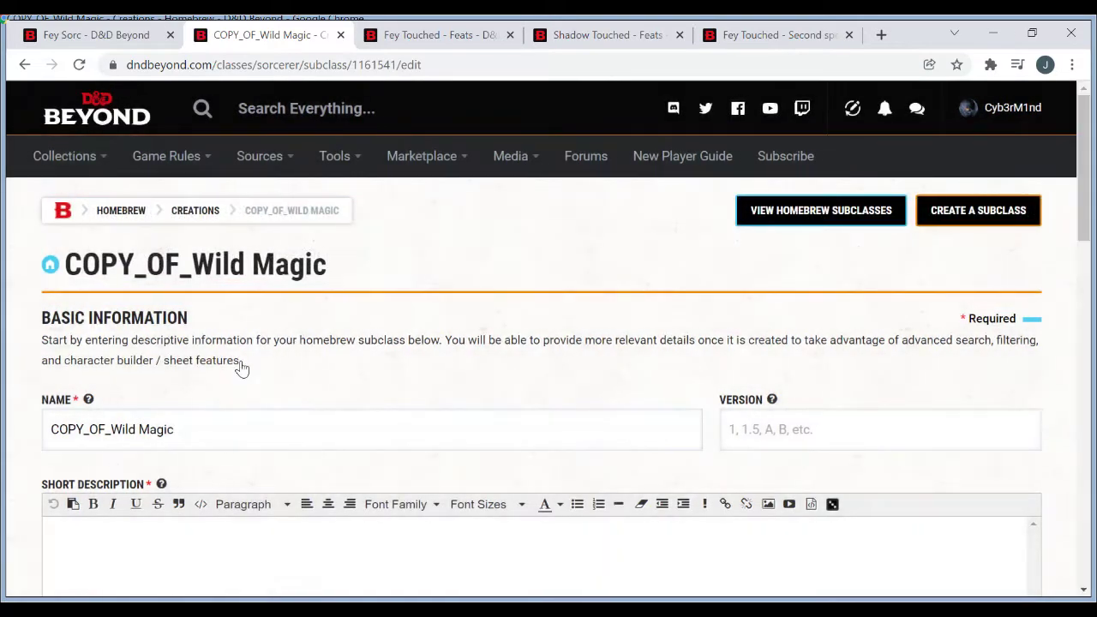
- Rename the copied subclass to "Wild Magic *" and set its version to 1
{"action": "left_click_drag", "start_coordinate": [111, 429], "coordinate": [9, 421]}
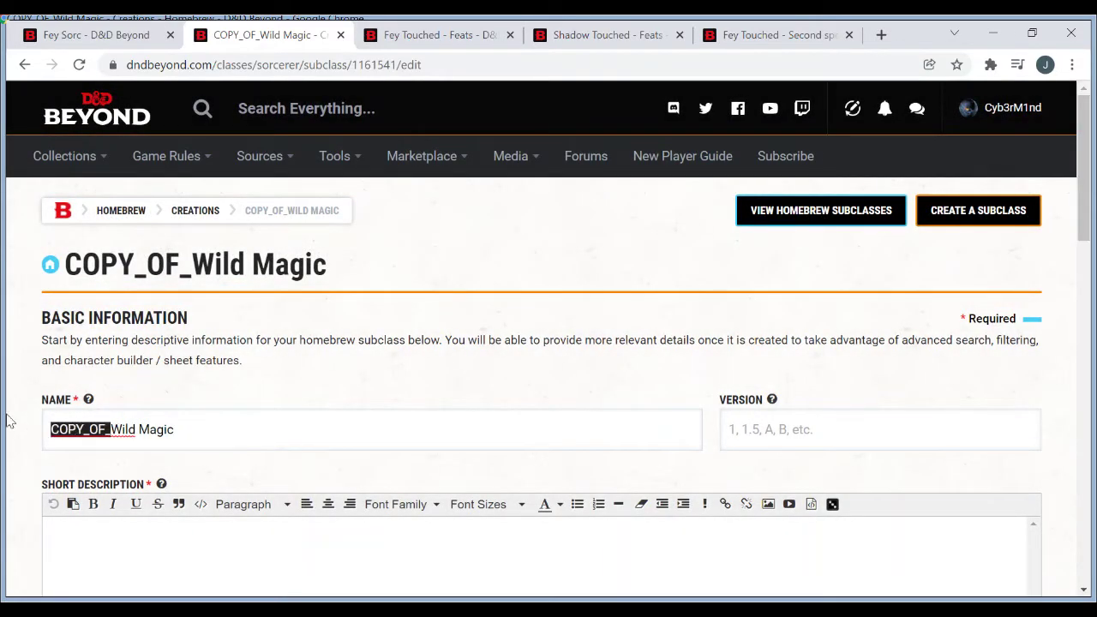
{"action": "key", "text": "BackSpace"}
{"action": "left_click", "coordinate": [163, 430]}
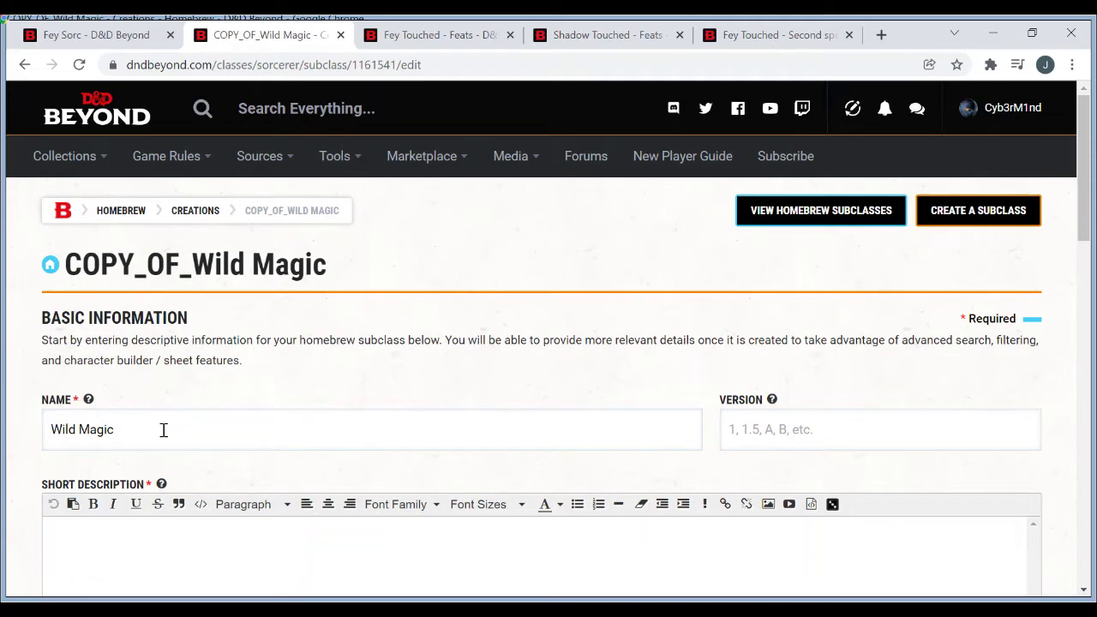
{"action": "type", "text": "*"}
{"action": "left_click", "coordinate": [752, 438]}
{"action": "type", "text": "1"}
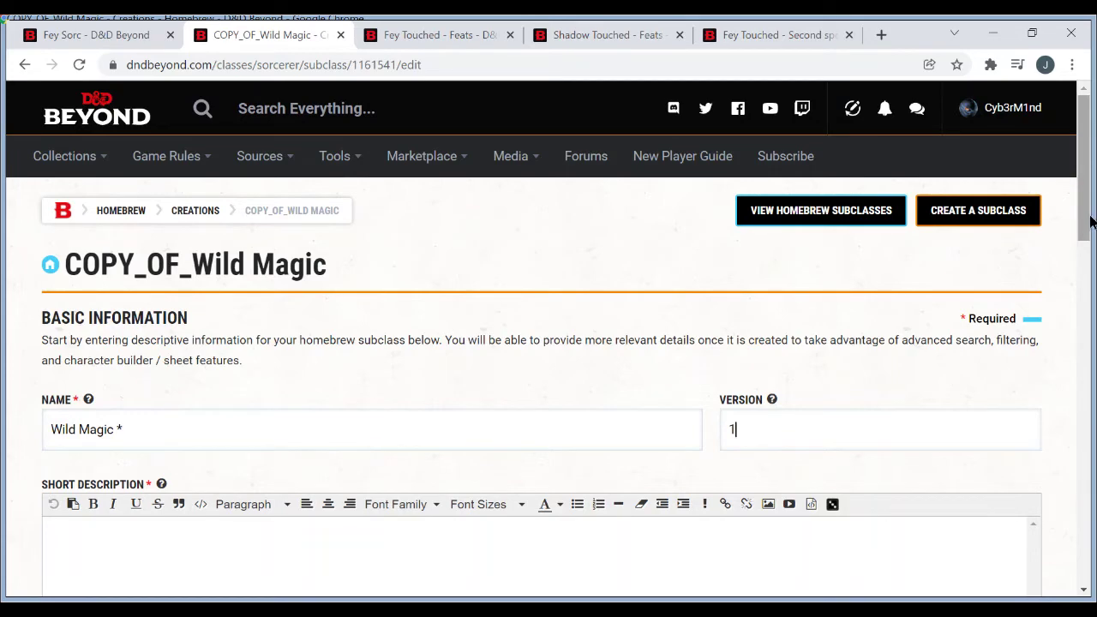
- Review the subclass's description and spellcasting fields, and save the changes to its basic information
{"action": "left_click_drag", "start_coordinate": [1093, 218], "coordinate": [1093, 306]}
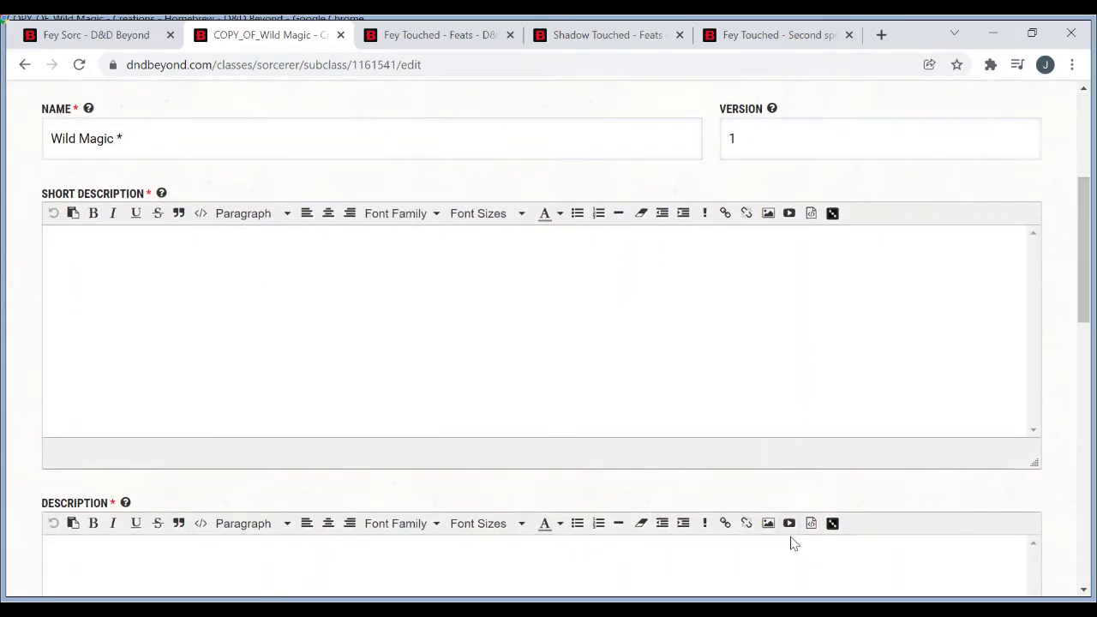
{"action": "left_click_drag", "start_coordinate": [1085, 269], "coordinate": [1087, 338]}
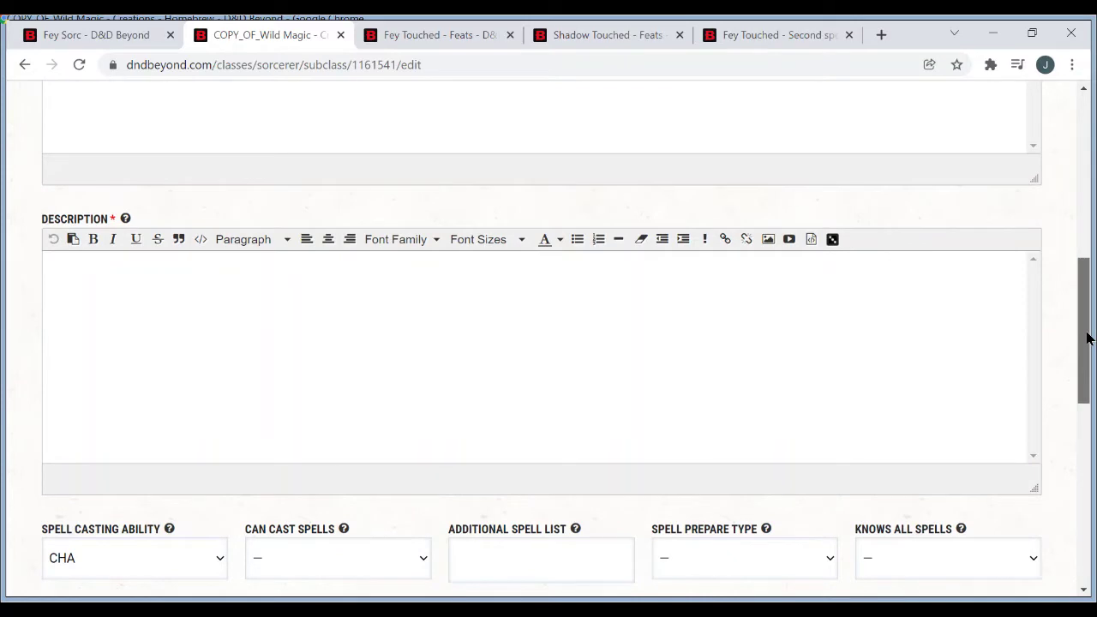
{"action": "left_click_drag", "start_coordinate": [1086, 335], "coordinate": [1086, 294]}
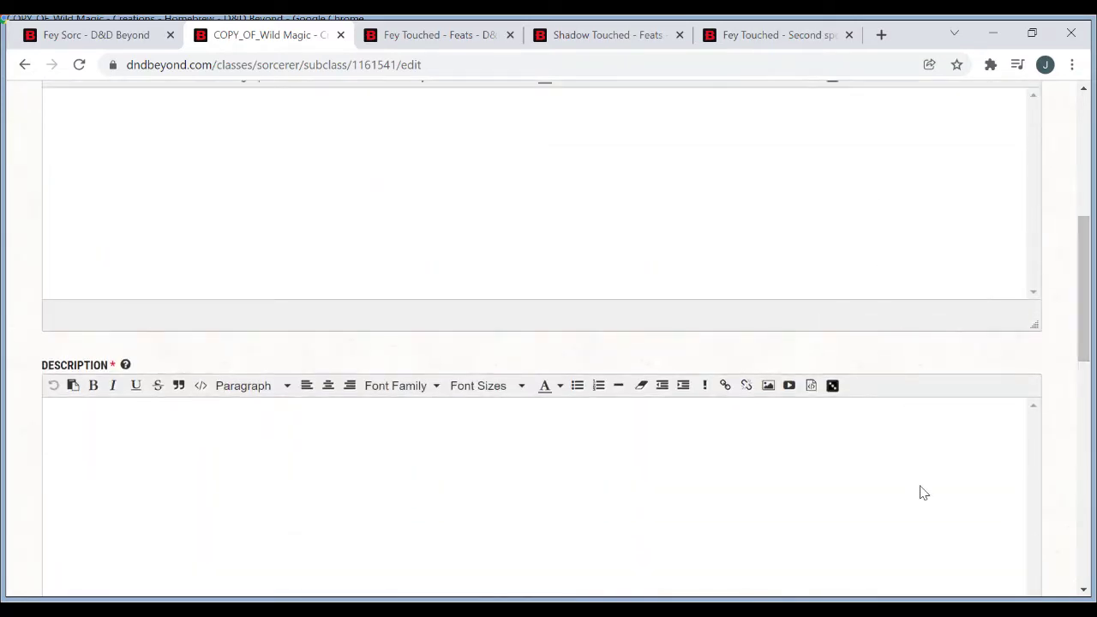
{"action": "left_click_drag", "start_coordinate": [1080, 304], "coordinate": [1092, 442]}
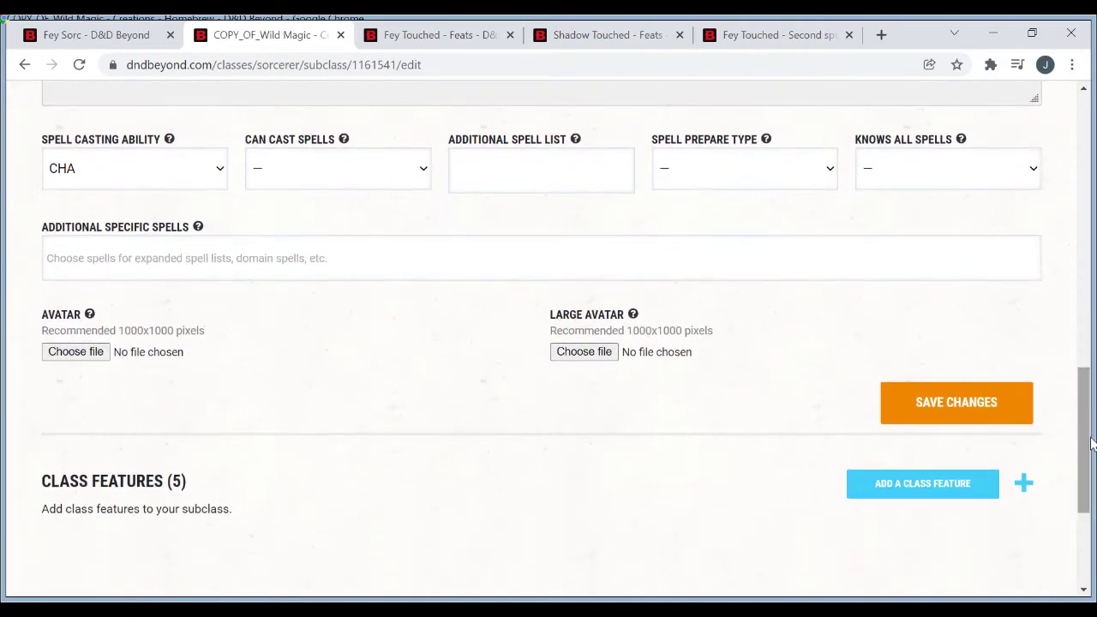
{"action": "left_click", "coordinate": [949, 407]}
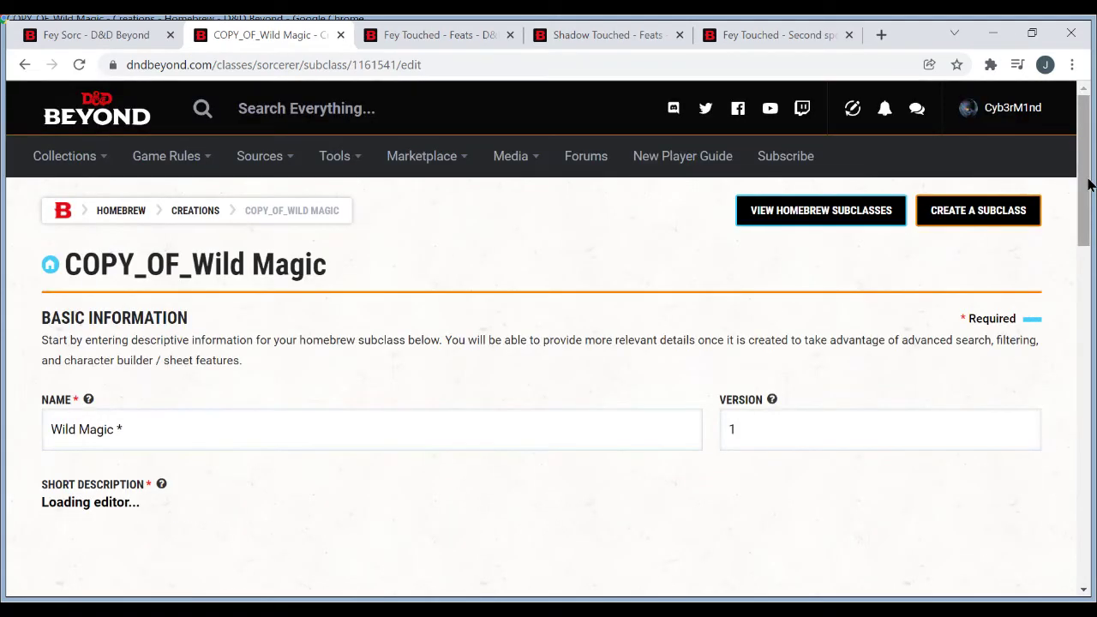
- Show the subclass's class features and start a new class feature named "Fey-Touched Spells"
{"action": "left_click_drag", "start_coordinate": [1089, 183], "coordinate": [1089, 431]}
{"action": "left_click", "coordinate": [1025, 259]}
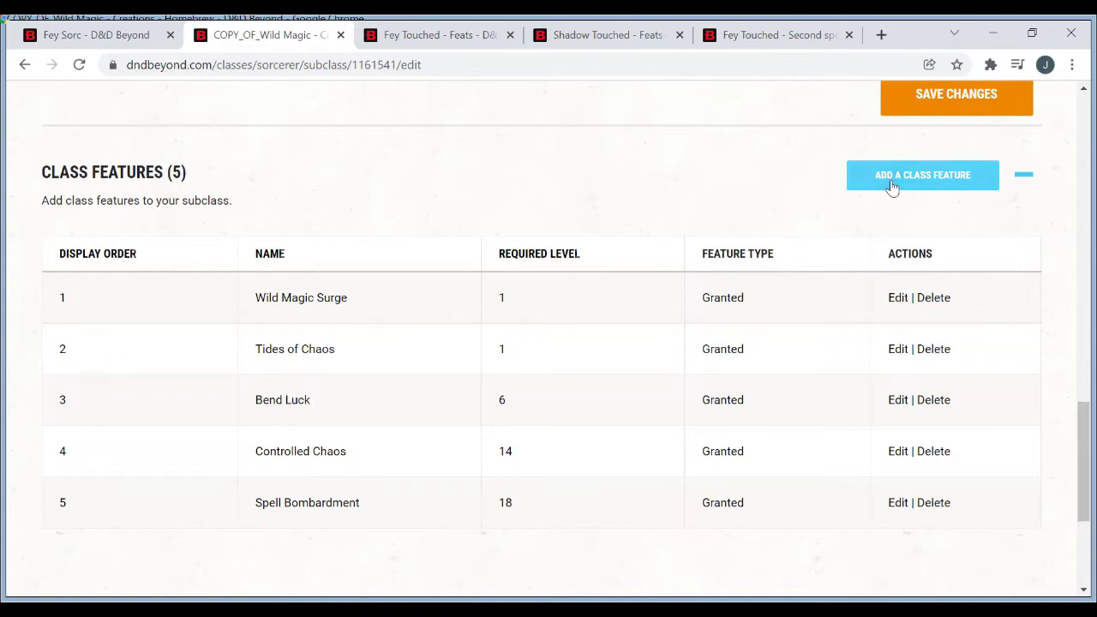
{"action": "left_click", "coordinate": [894, 179]}
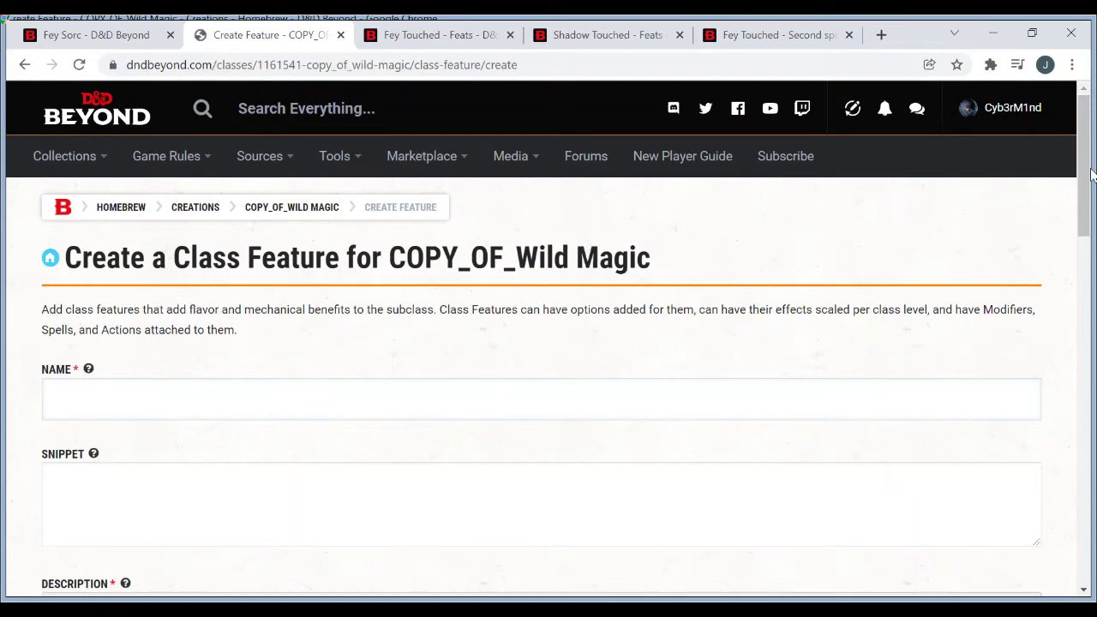
{"action": "left_click_drag", "start_coordinate": [1088, 151], "coordinate": [1086, 201]}
{"action": "left_click", "coordinate": [677, 205]}
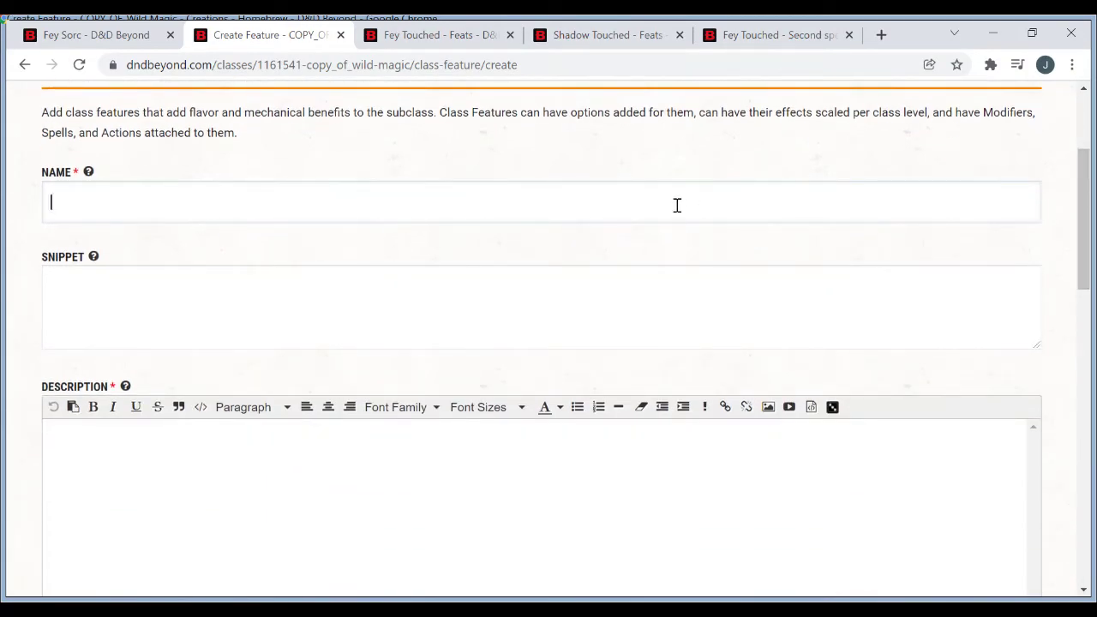
{"action": "type", "text": "Fey-Touched Spells"}
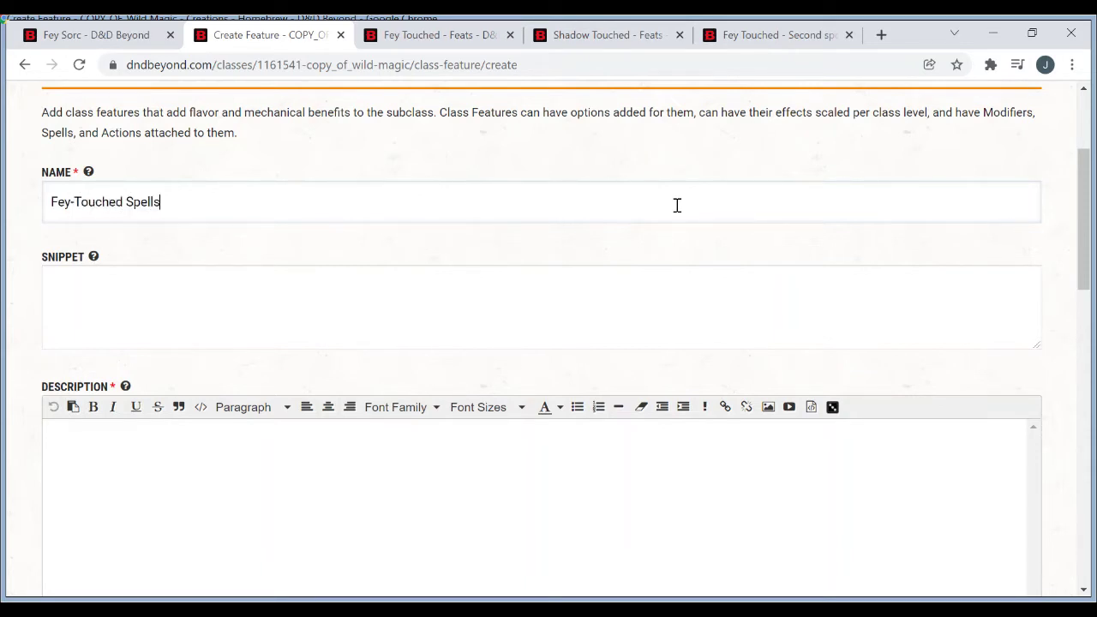
- Copy the feature name "Fey-Touched Spells" into the snippet and description fields
{"action": "left_click", "coordinate": [545, 328]}
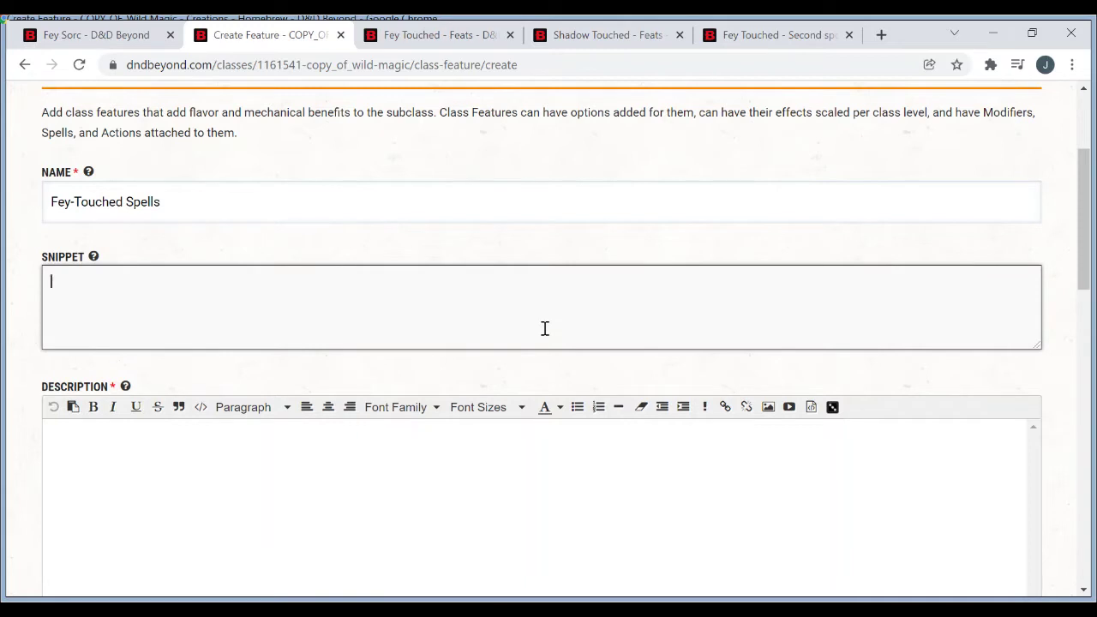
{"action": "left_click_drag", "start_coordinate": [194, 209], "coordinate": [7, 196]}
{"action": "key", "text": "ctrl+c"}
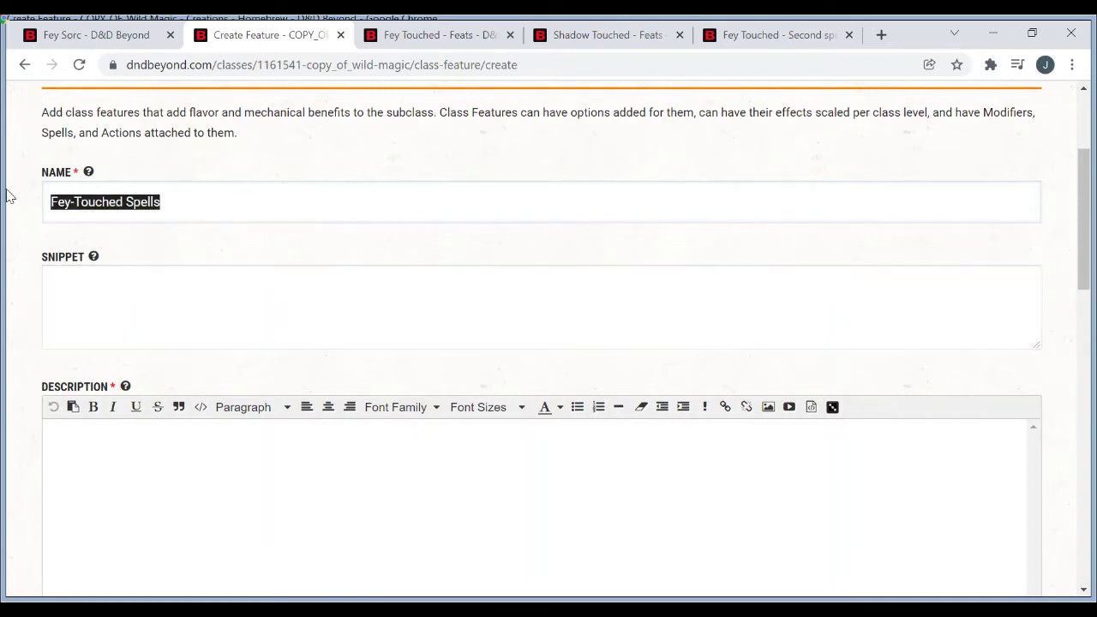
{"action": "left_click", "coordinate": [165, 331]}
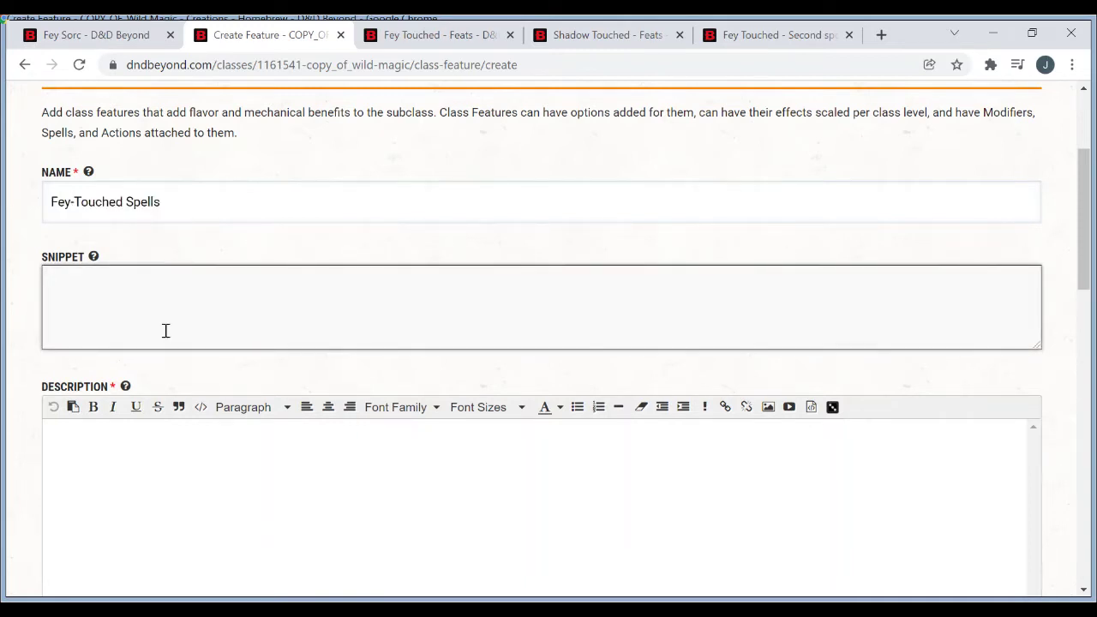
{"action": "key", "text": "ctrl+v"}
{"action": "left_click", "coordinate": [233, 480]}
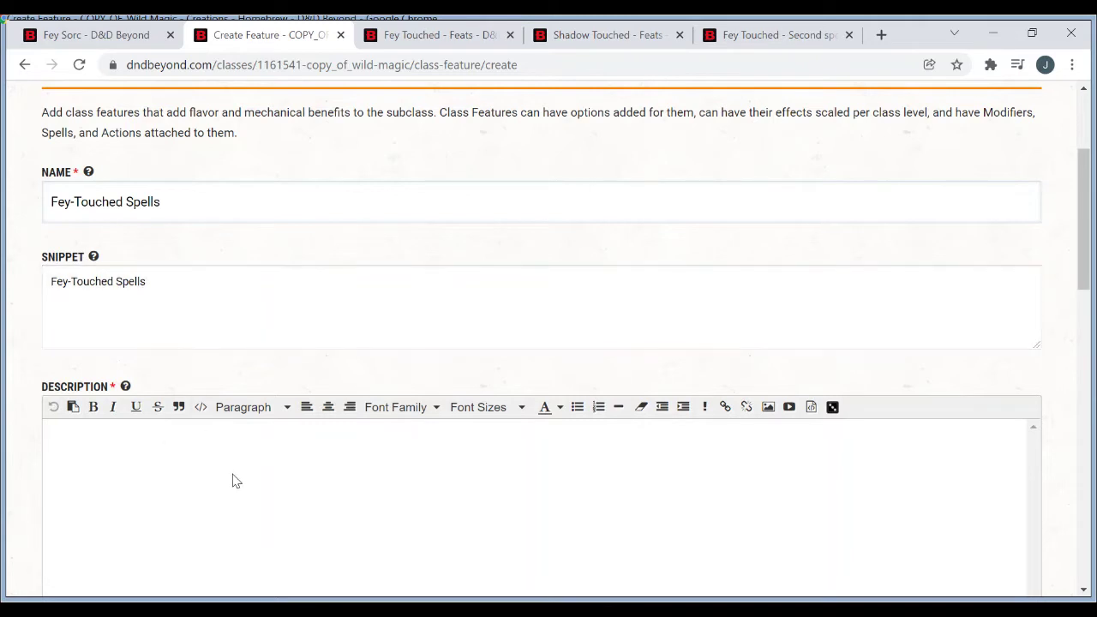
{"action": "key", "text": "ctrl+v"}
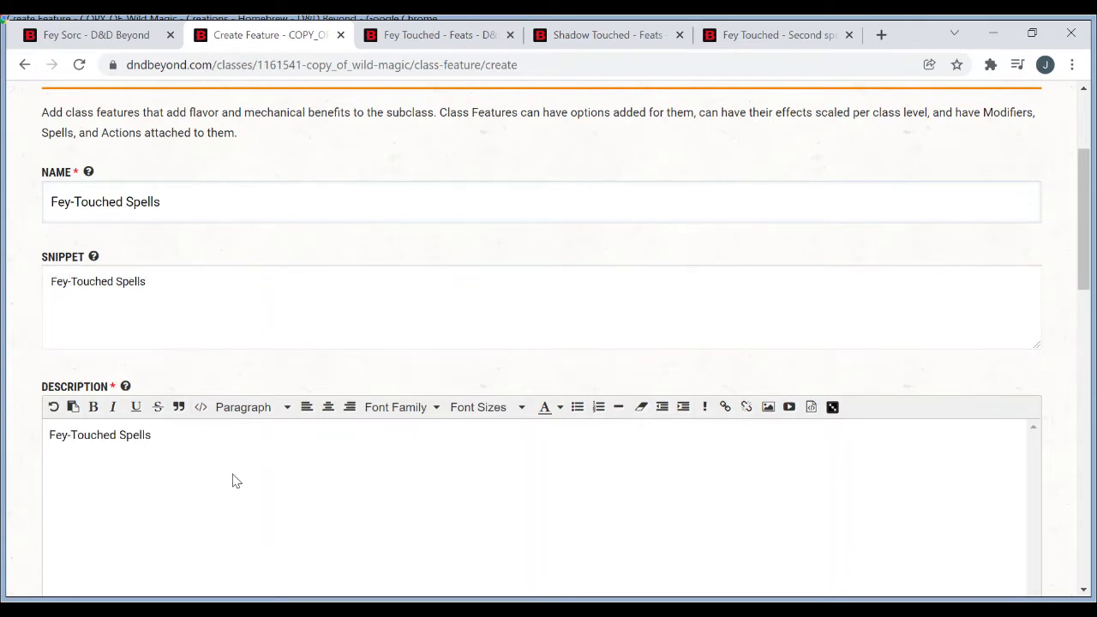
{"action": "key", "text": "Return"}
{"action": "key", "text": "BackSpace"}
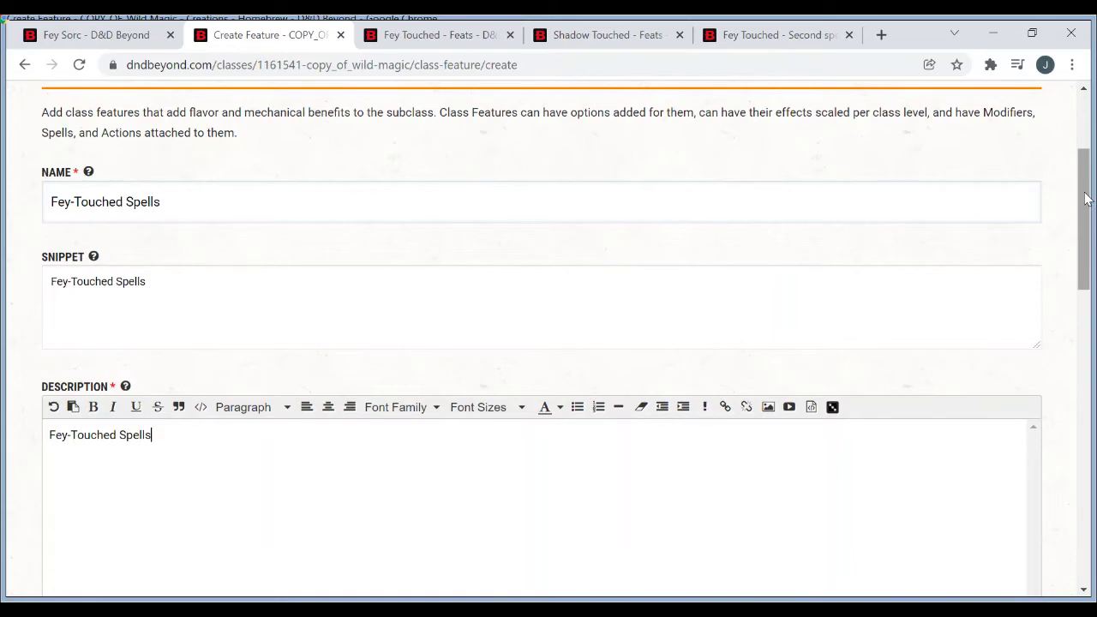
- Choose the required class level for the Fey-Touched Spells feature and set its display order
{"action": "left_click_drag", "start_coordinate": [1085, 198], "coordinate": [1092, 315]}
{"action": "scroll", "coordinate": [1092, 315], "scroll_direction": "down", "scroll_amount": 5}
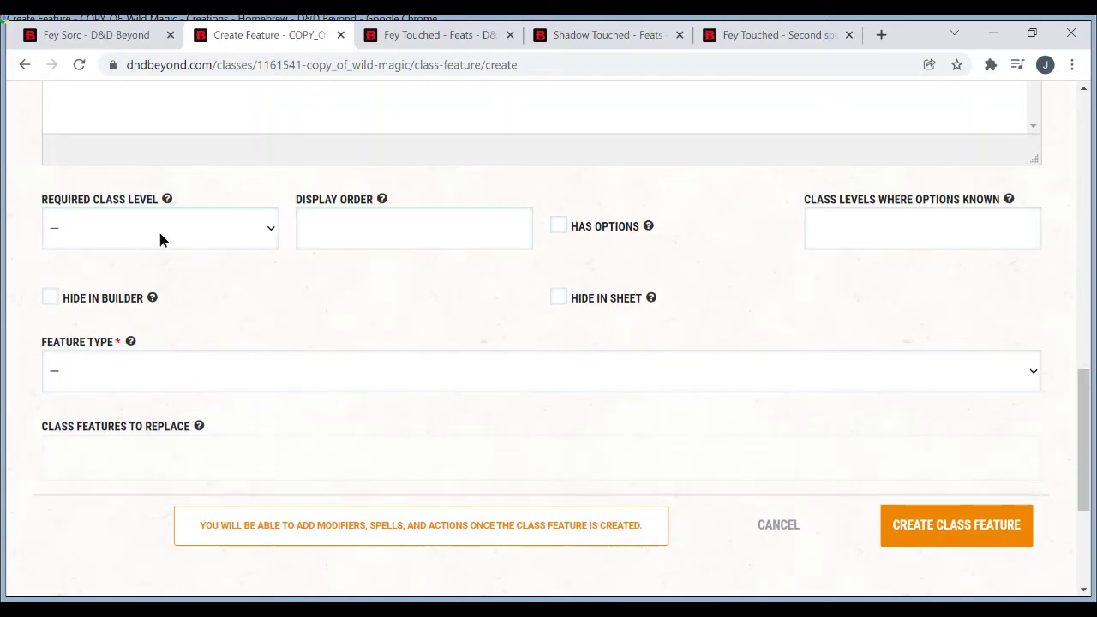
{"action": "left_click", "coordinate": [103, 325]}
{"action": "left_click", "coordinate": [377, 236]}
{"action": "type", "text": "20"}
{"action": "left_click", "coordinate": [332, 232]}
{"action": "key", "text": "BackSpace"}
{"action": "type", "text": "5"}
{"action": "left_click", "coordinate": [895, 232]}
- Set the feature to be hidden in sheet and builder, choose its feature type, and create the class feature
{"action": "left_click", "coordinate": [558, 299]}
{"action": "left_click", "coordinate": [51, 299]}
{"action": "mouse_move", "coordinate": [150, 305]}
{"action": "mouse_move", "coordinate": [653, 305]}
{"action": "left_click", "coordinate": [433, 429]}
{"action": "left_click", "coordinate": [993, 538]}
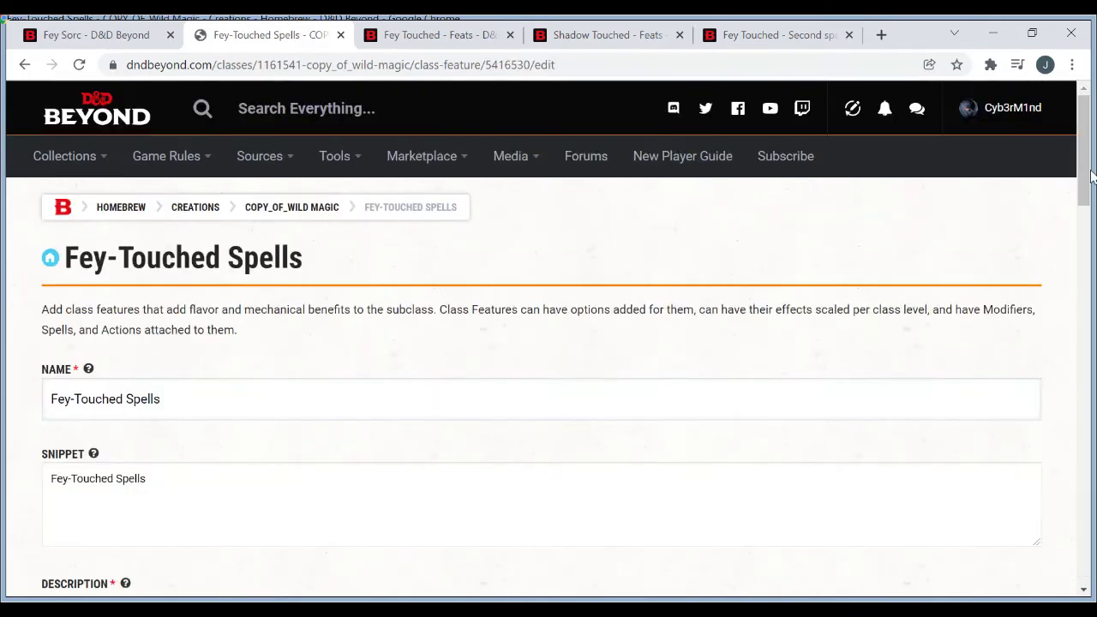
- Start adding a spell to the Fey-Touched Spells feature and select Misty Step as the spell
{"action": "left_click_drag", "start_coordinate": [1091, 175], "coordinate": [1092, 478]}
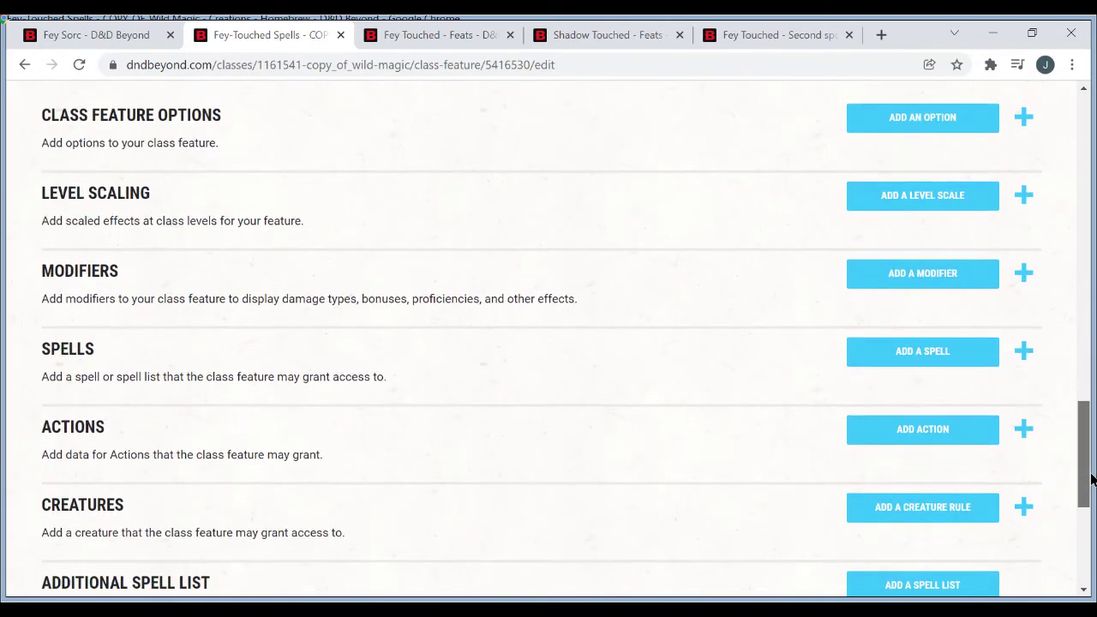
{"action": "left_click", "coordinate": [881, 358]}
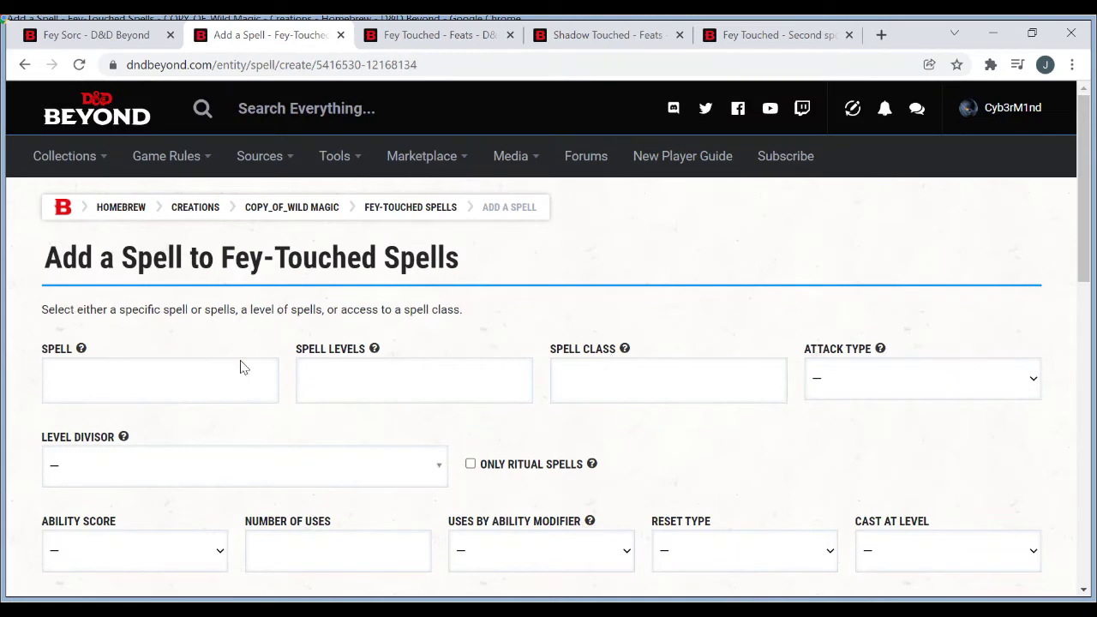
{"action": "left_click", "coordinate": [198, 385]}
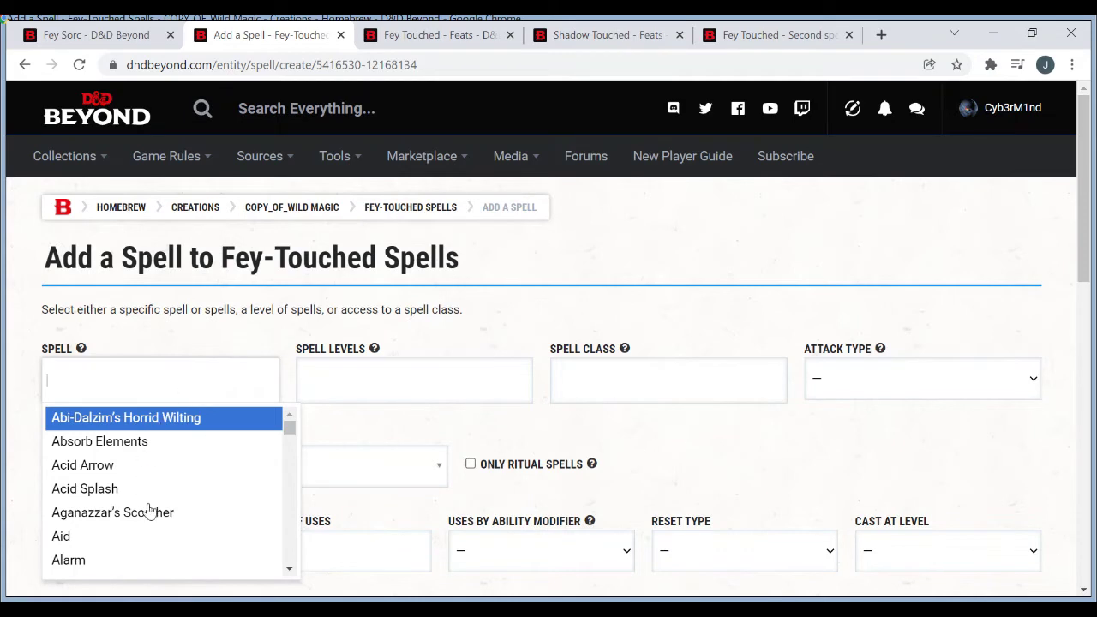
{"action": "key", "text": "Up"}
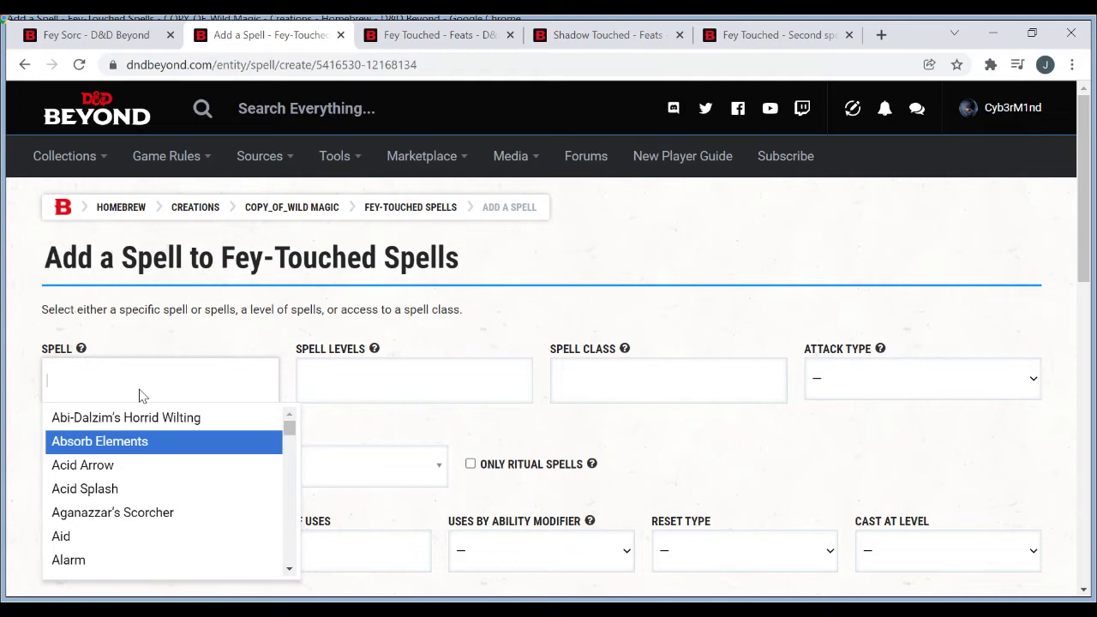
{"action": "type", "text": "misty"}
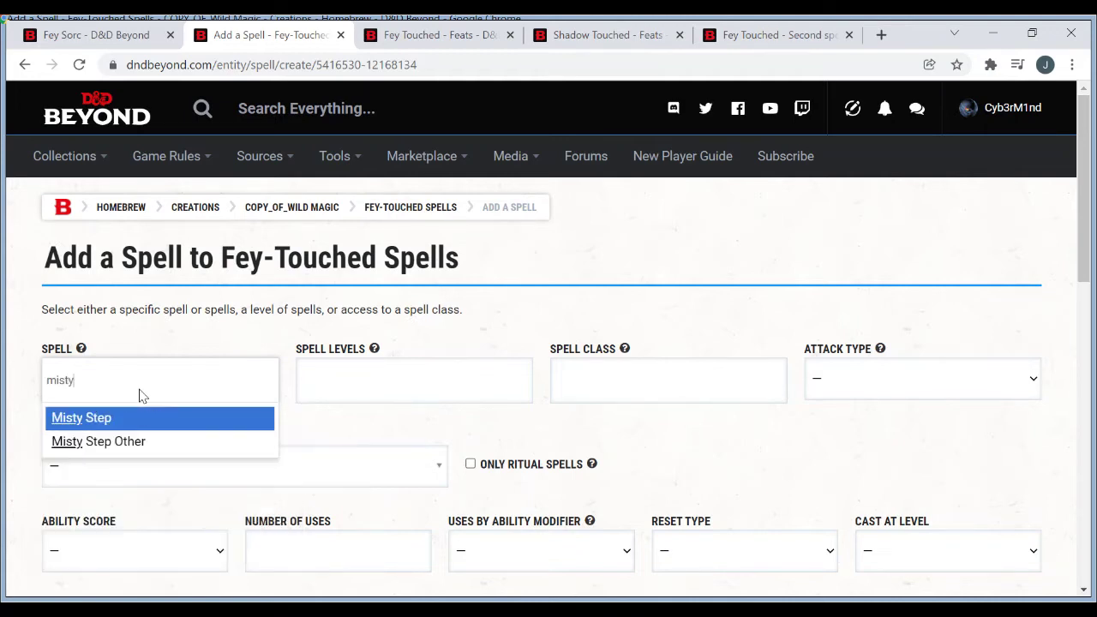
{"action": "left_click", "coordinate": [103, 420]}
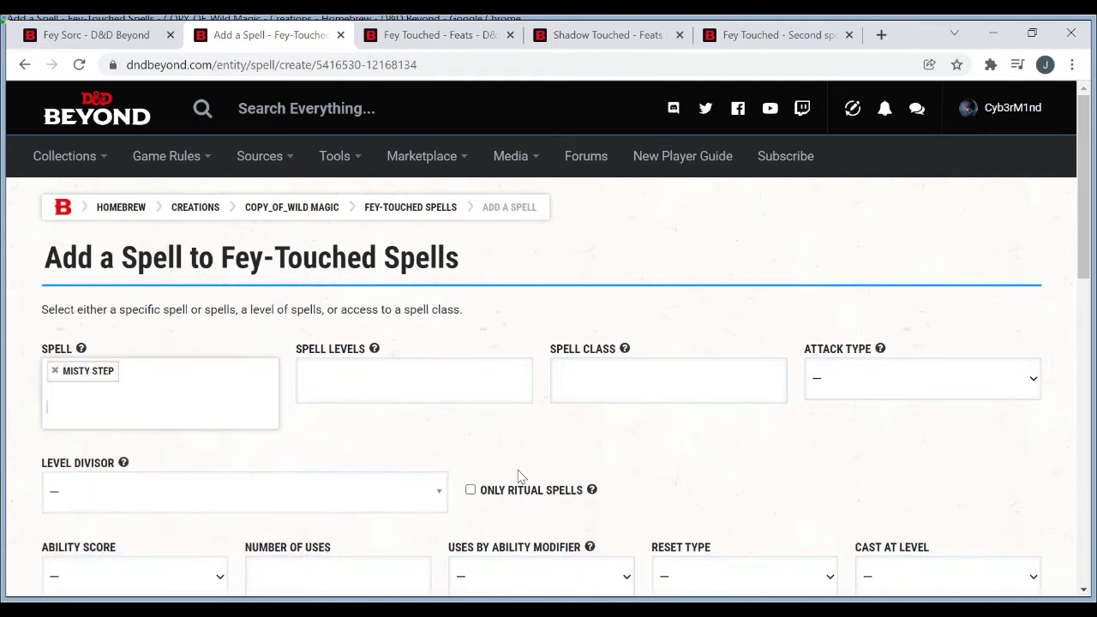
- Set Consumes Spell Slot to Yes and Counts as Known Spell to No for Misty Step
{"action": "scroll", "coordinate": [1086, 249], "scroll_direction": "down", "scroll_amount": 5}
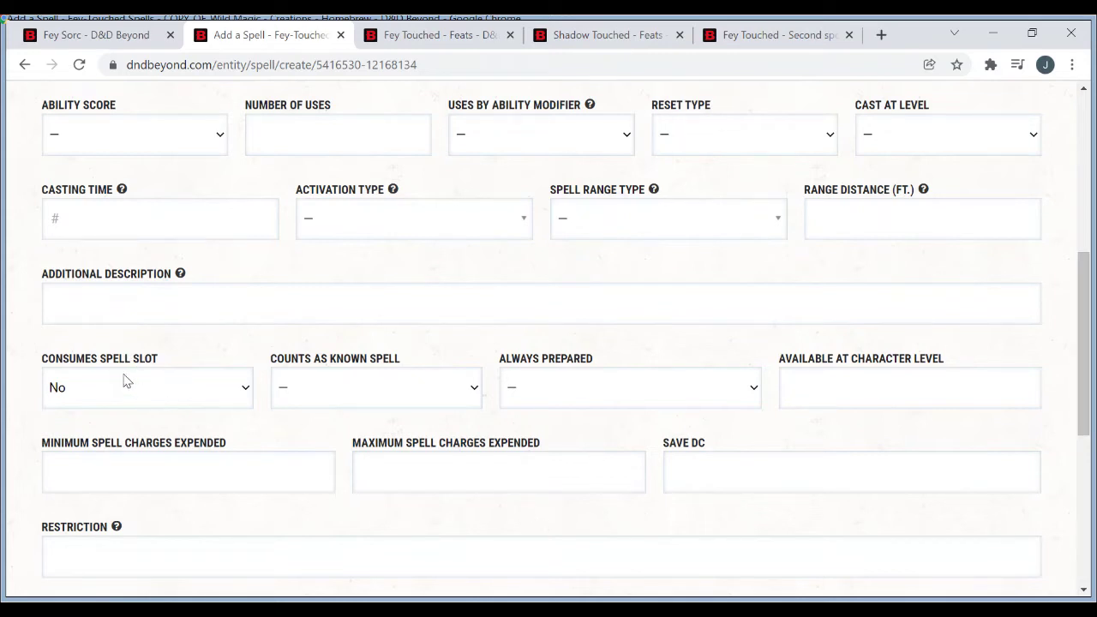
{"action": "key", "text": "y"}
{"action": "key", "text": "n"}
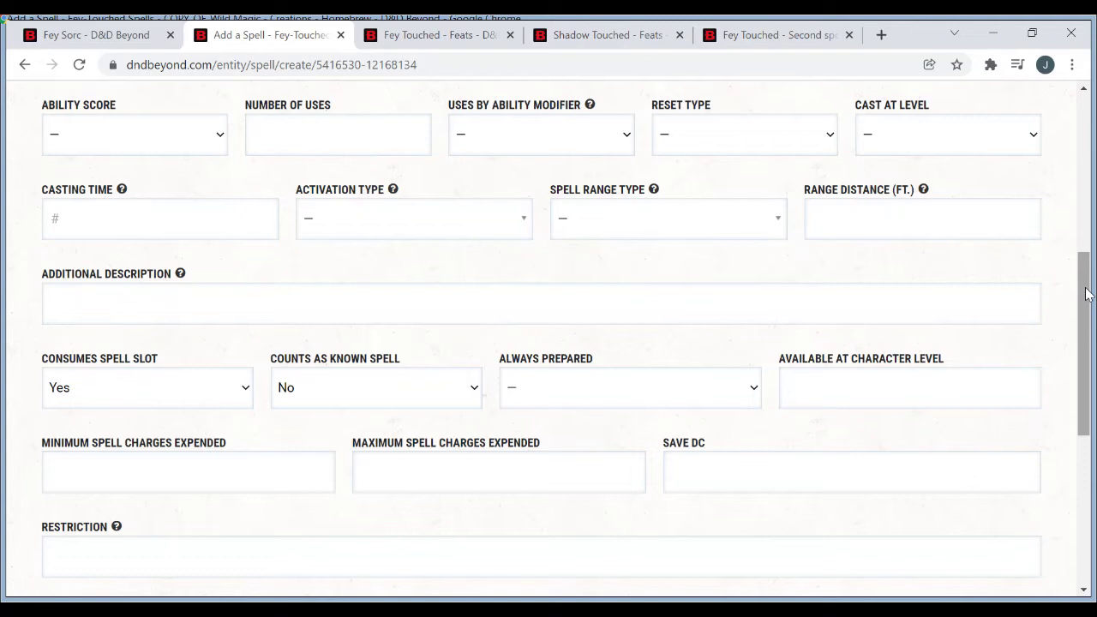
- Review the remaining Misty Step options and save the spell to the Fey-Touched Spells feature
{"action": "left_click_drag", "start_coordinate": [1087, 294], "coordinate": [1089, 343]}
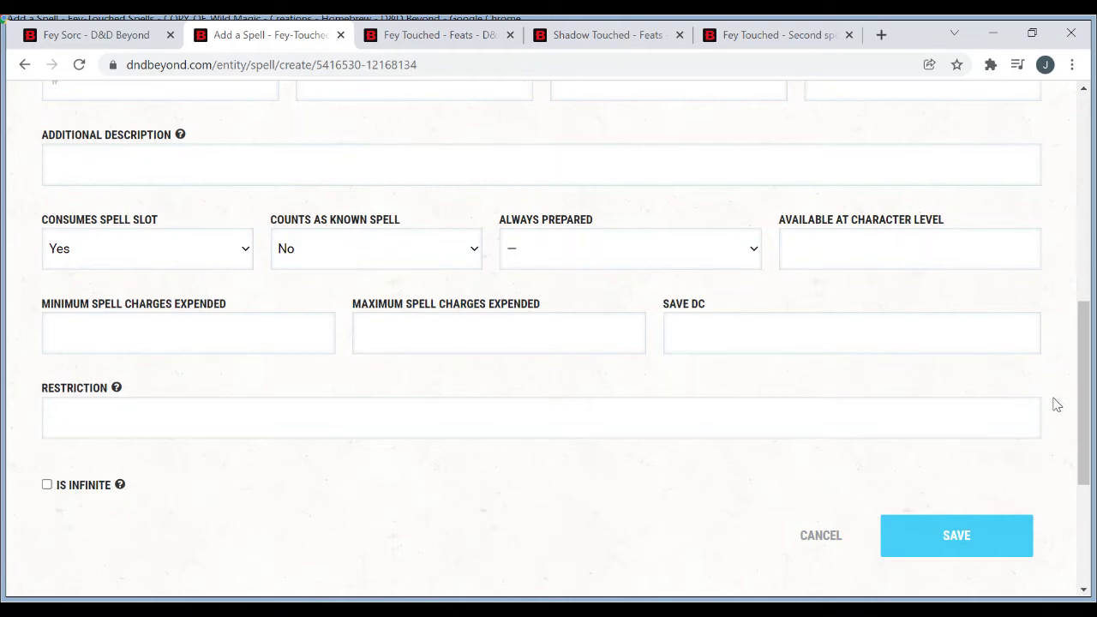
{"action": "left_click_drag", "start_coordinate": [1085, 412], "coordinate": [1070, 250]}
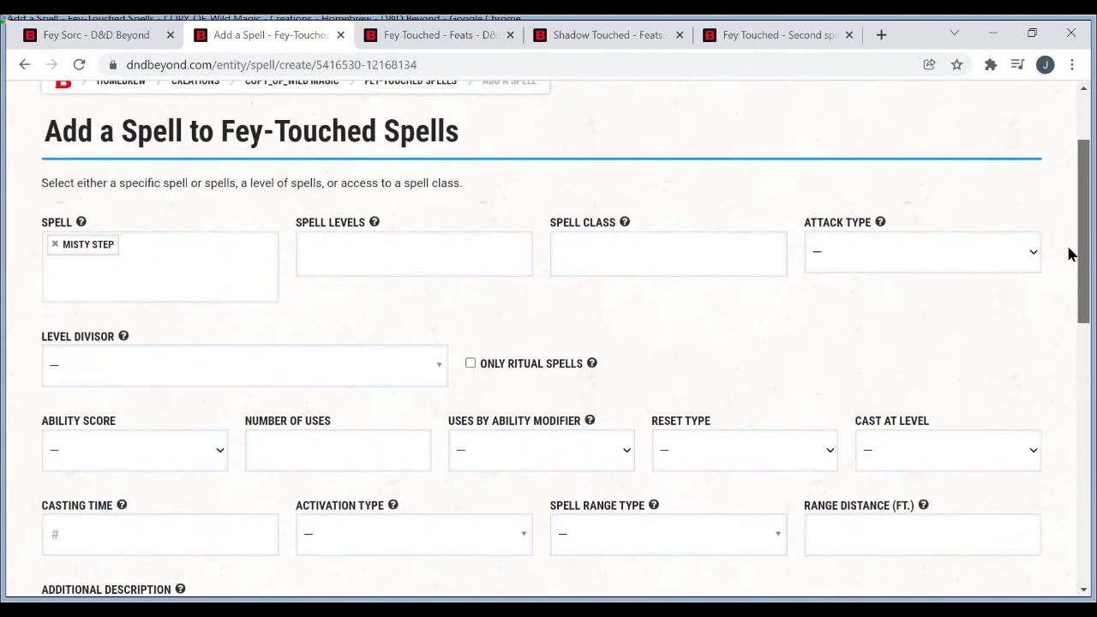
{"action": "scroll", "coordinate": [1063, 412], "scroll_direction": "down", "scroll_amount": 6}
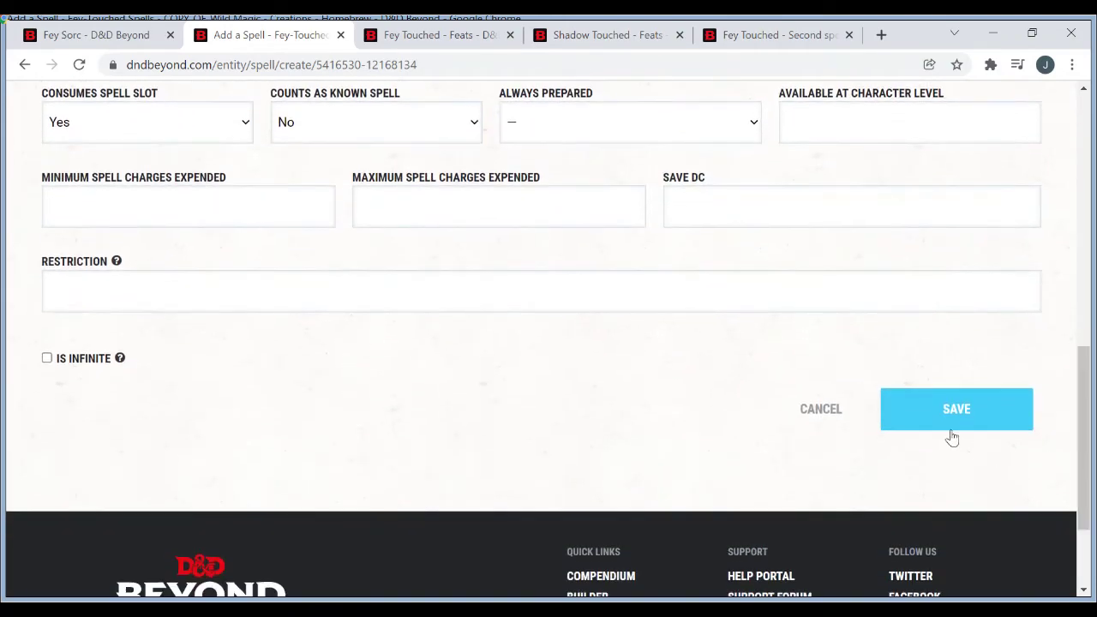
{"action": "left_click", "coordinate": [952, 437]}
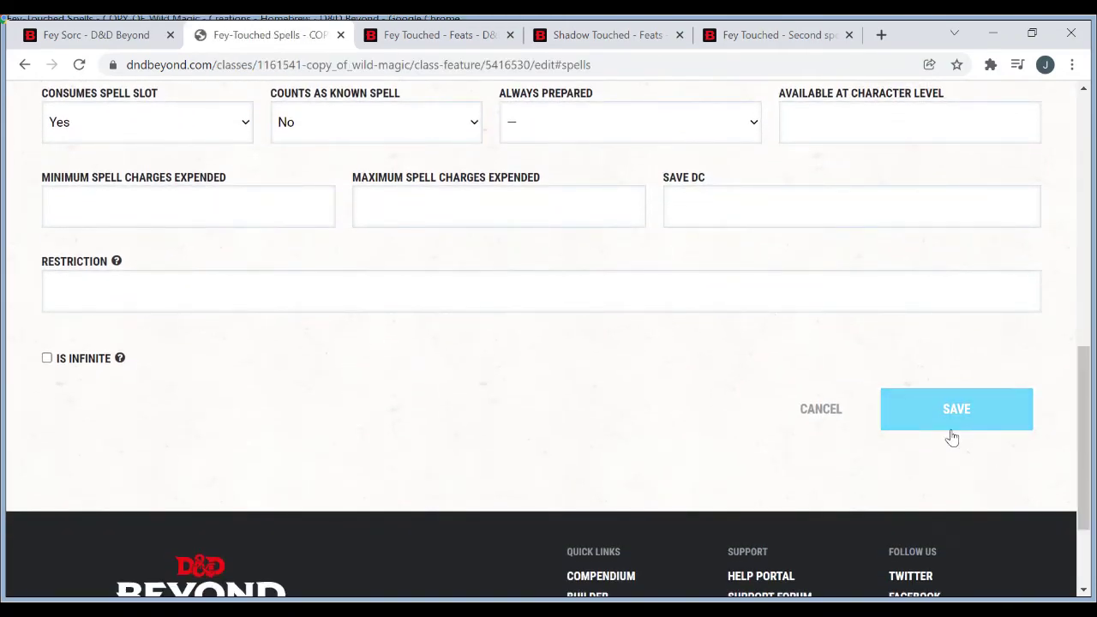
- Start adding another spell to the Fey-Touched Spells feature and select Dissonant Whispers as the spell
{"action": "scroll", "coordinate": [858, 253], "scroll_direction": "down", "scroll_amount": 3}
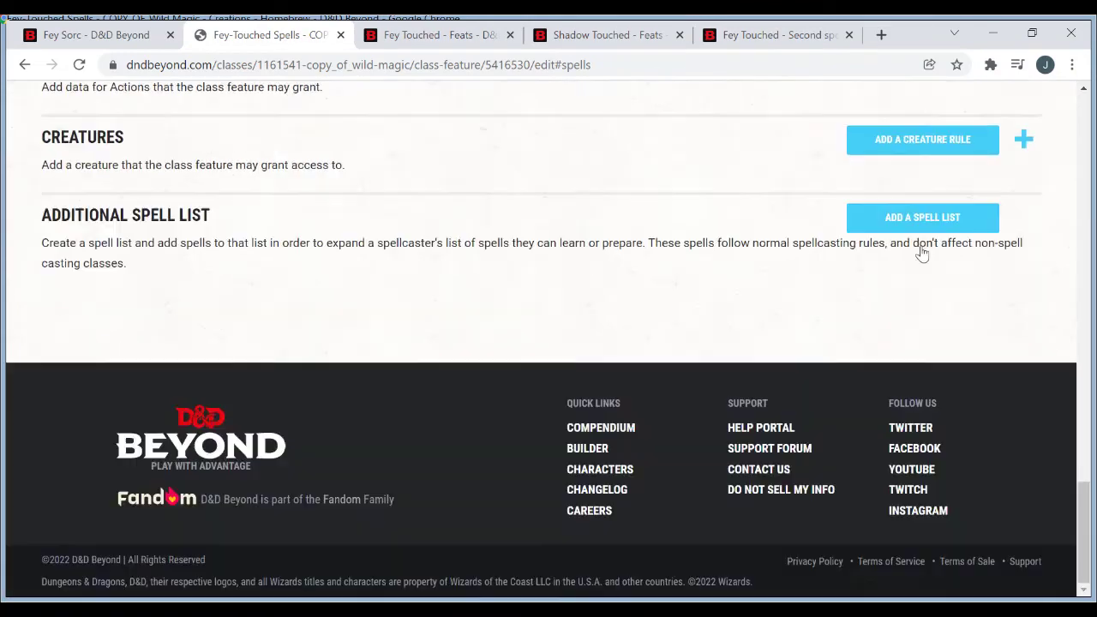
{"action": "scroll", "coordinate": [1092, 517], "scroll_direction": "up", "scroll_amount": 4}
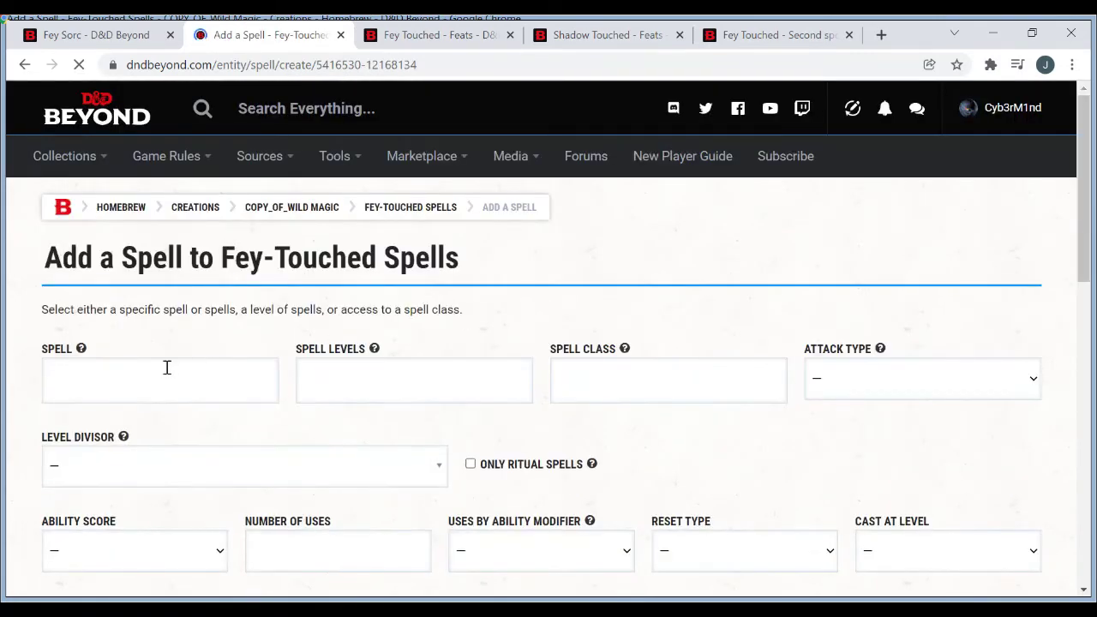
{"action": "left_click", "coordinate": [168, 372]}
{"action": "type", "text": "dos"}
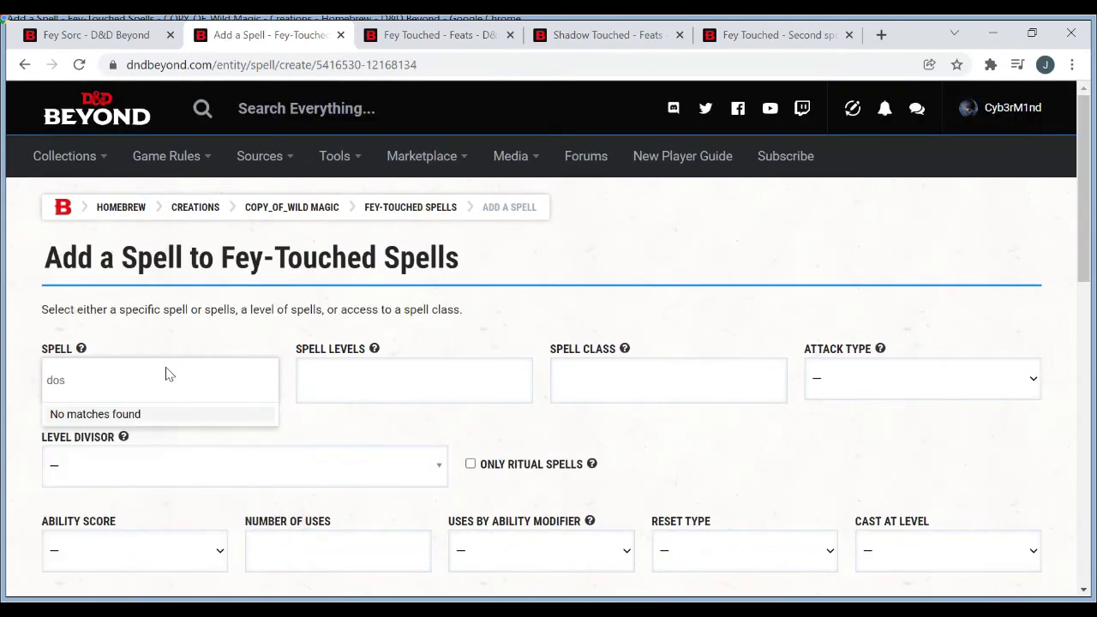
{"action": "key", "text": "BackSpace"}
{"action": "key", "text": "BackSpace"}
{"action": "type", "text": "is"}
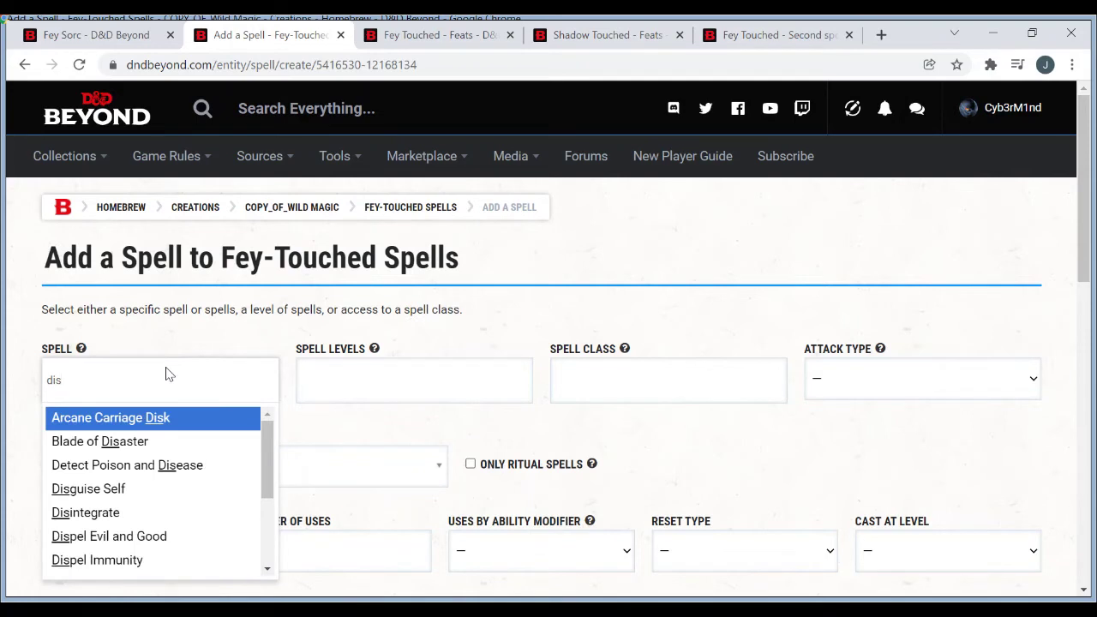
{"action": "type", "text": "s"}
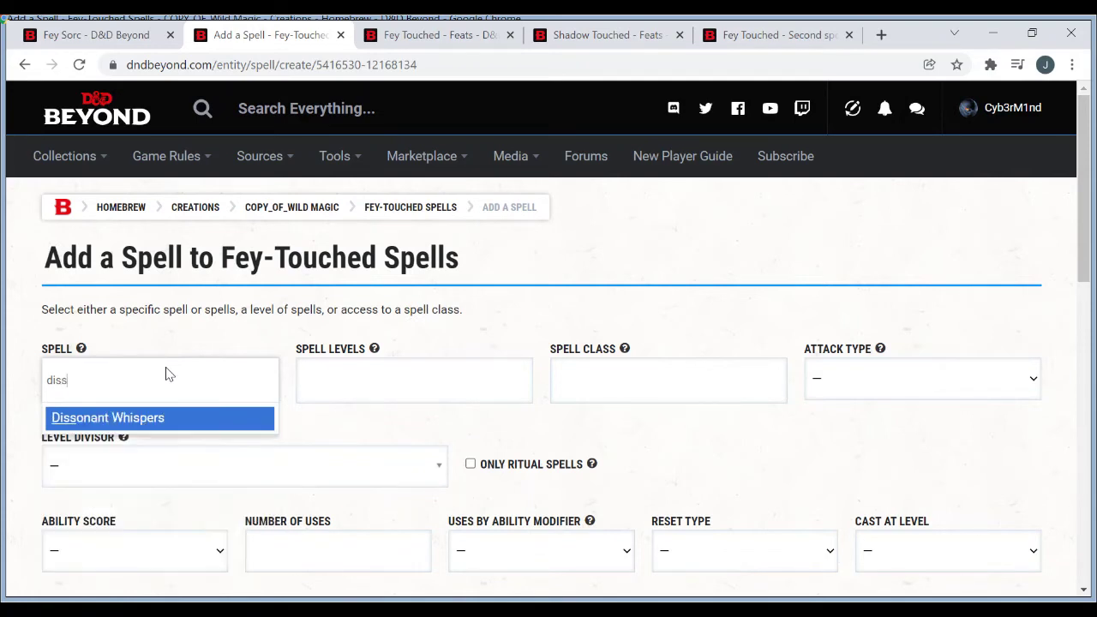
{"action": "left_click", "coordinate": [120, 419]}
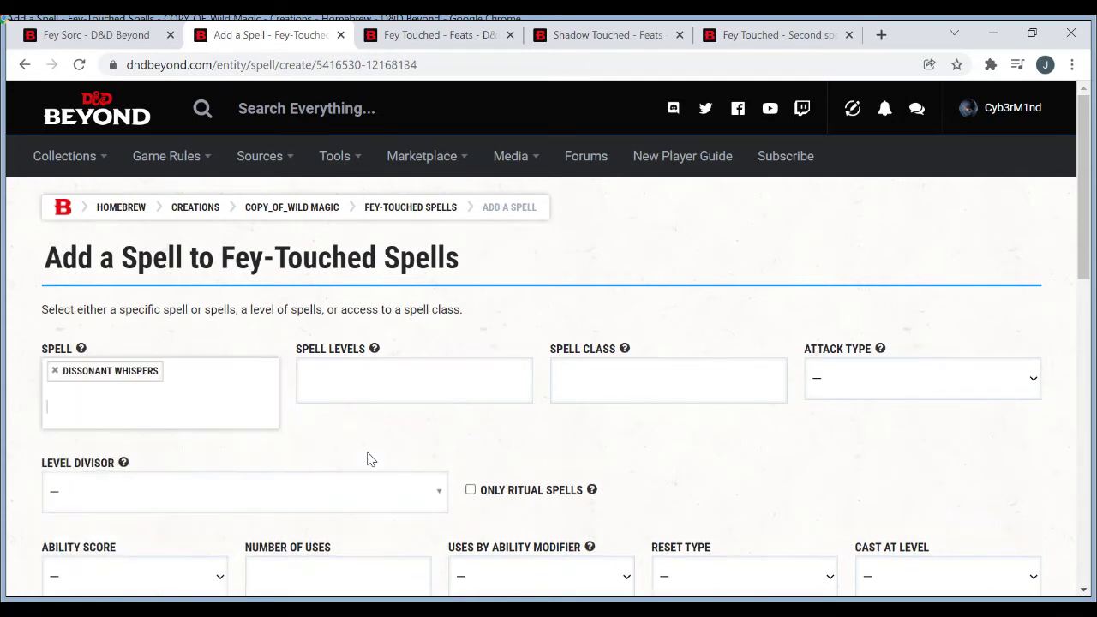
- Set Consumes Spell Slot to Yes and Counts as Known Spell to No for Dissonant Whispers, and save the spell
{"action": "left_click_drag", "start_coordinate": [1083, 189], "coordinate": [1084, 304]}
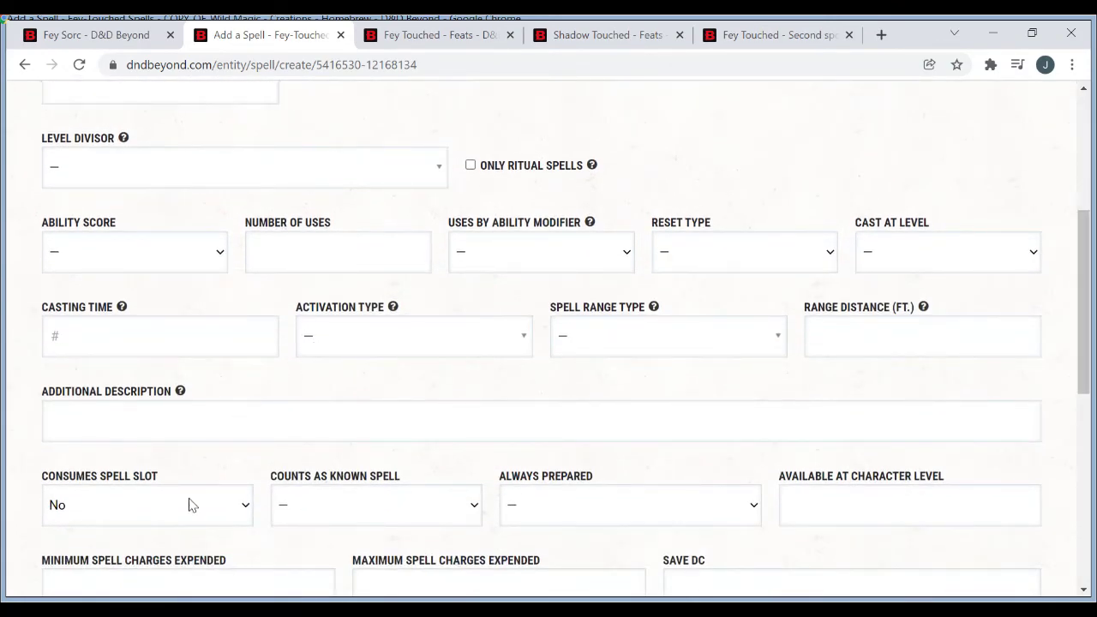
{"action": "key", "text": "y"}
{"action": "key", "text": "Tab"}
{"action": "key", "text": "n"}
{"action": "left_click_drag", "start_coordinate": [1090, 345], "coordinate": [1091, 440]}
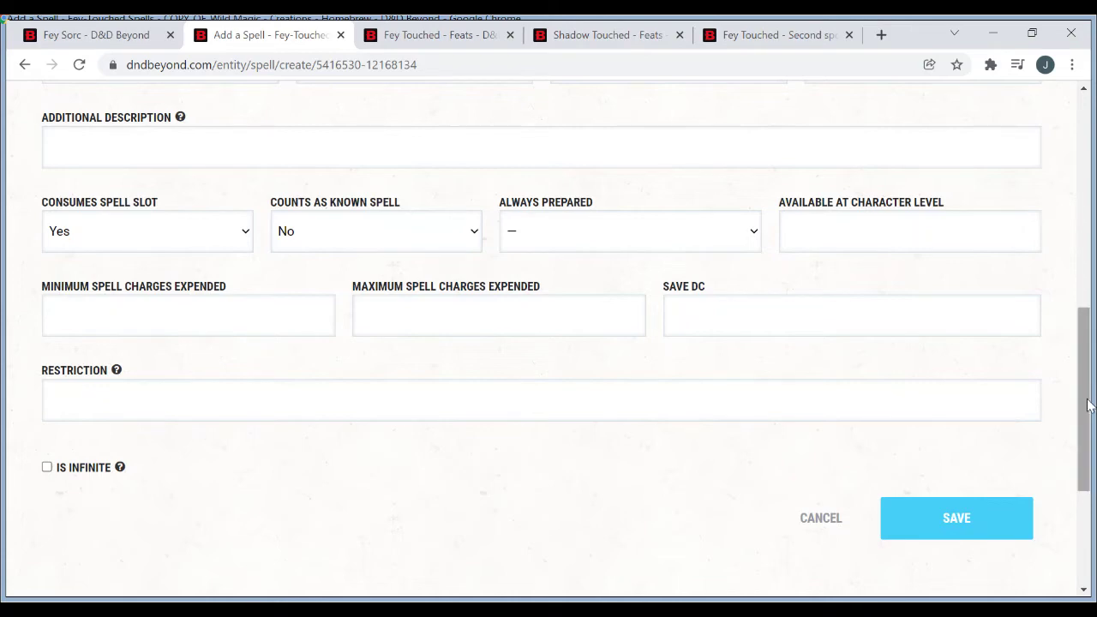
{"action": "left_click_drag", "start_coordinate": [1088, 405], "coordinate": [1092, 312]}
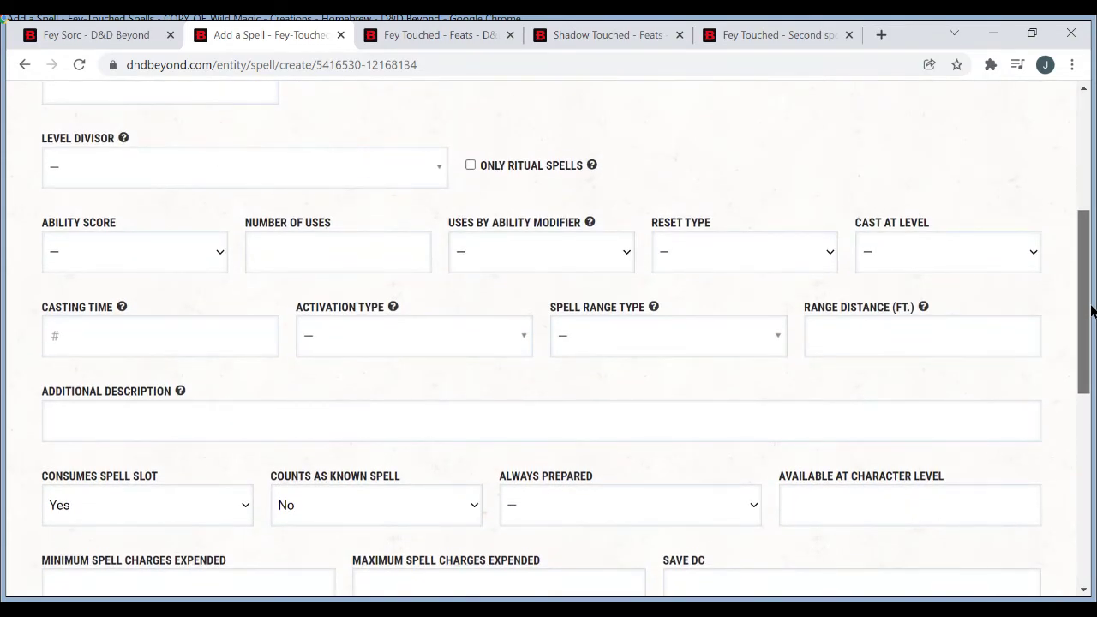
{"action": "left_click_drag", "start_coordinate": [1093, 311], "coordinate": [1091, 441]}
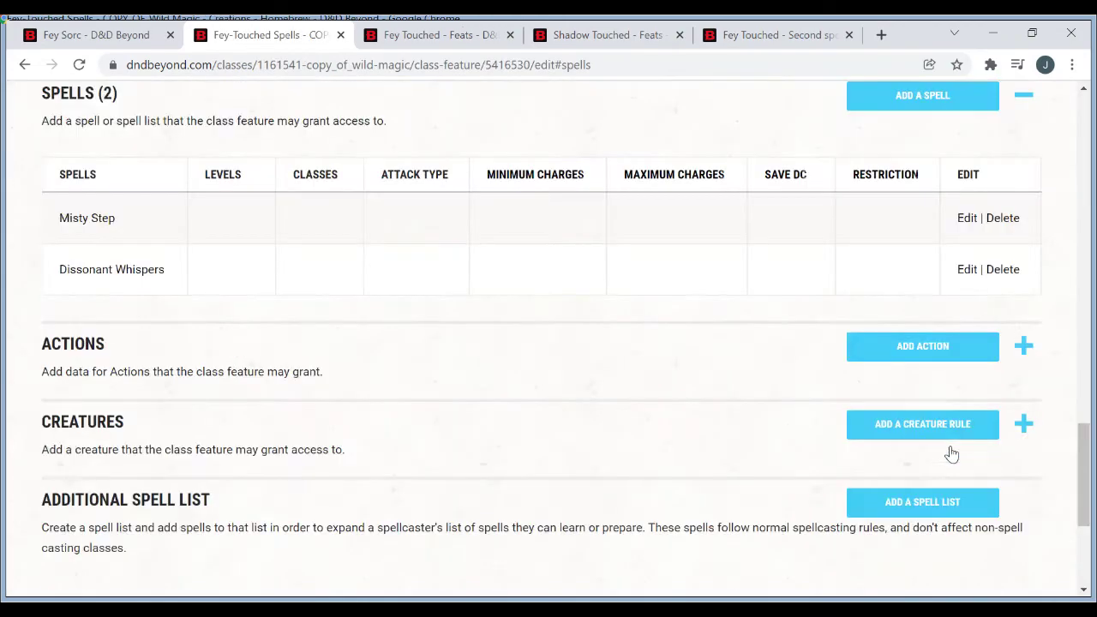
- Save the changes to the Fey-Touched Spells class feature
{"action": "scroll", "coordinate": [1092, 463], "scroll_direction": "down", "scroll_amount": 4}
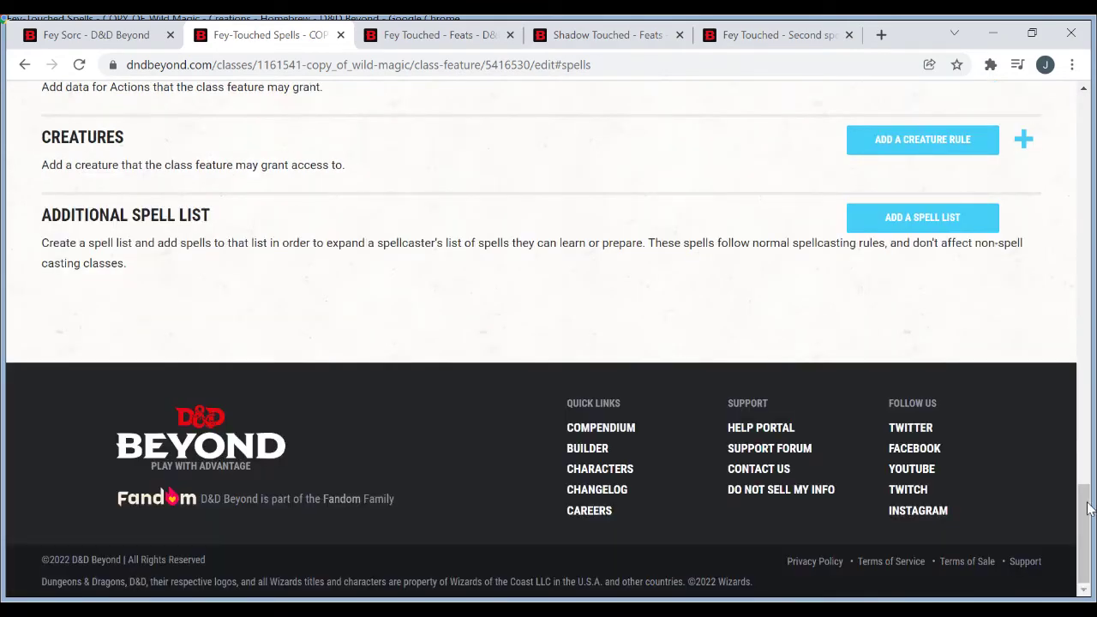
{"action": "scroll", "coordinate": [1092, 463], "scroll_direction": "up", "scroll_amount": 8}
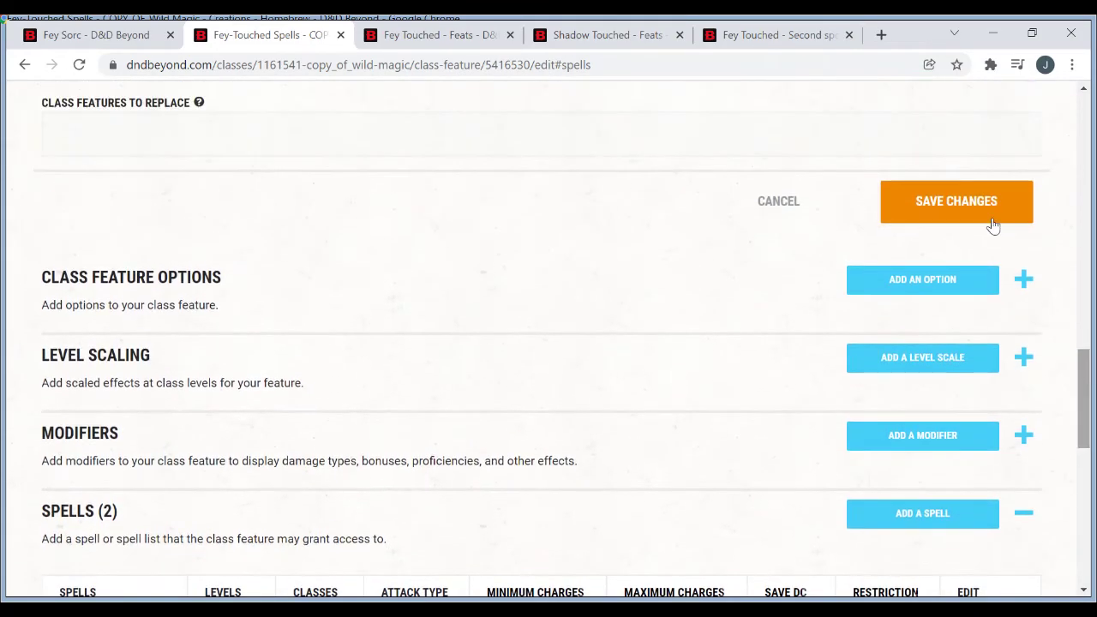
{"action": "left_click", "coordinate": [974, 200]}
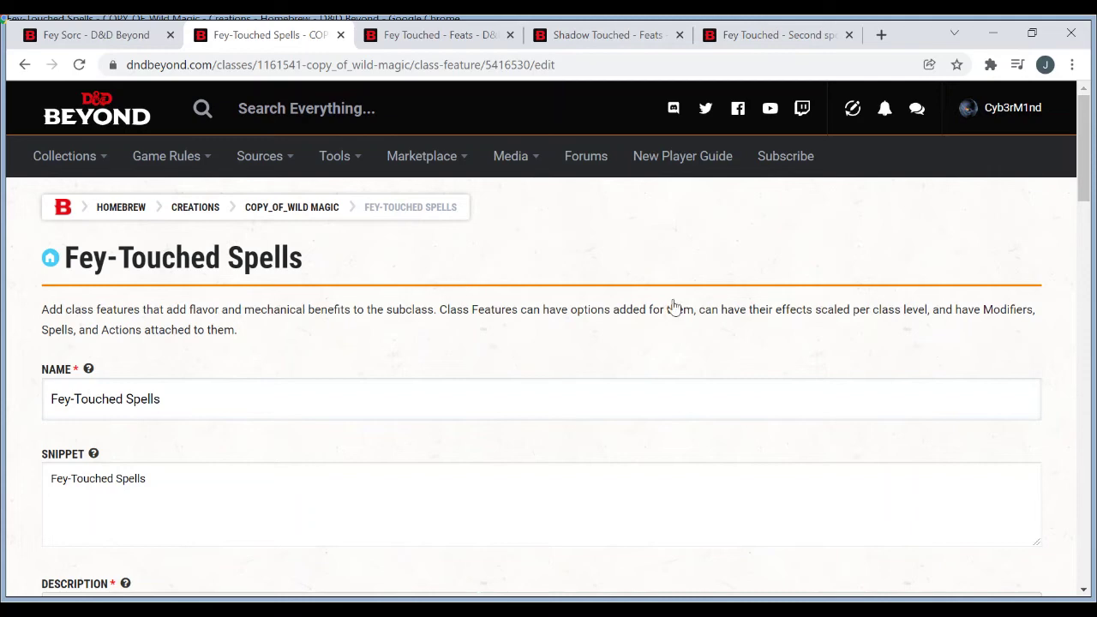
- Check the saved feature's settings and leave it to return to the COPY_OF_Wild Magic subclass
{"action": "left_click_drag", "start_coordinate": [1085, 180], "coordinate": [808, 421]}
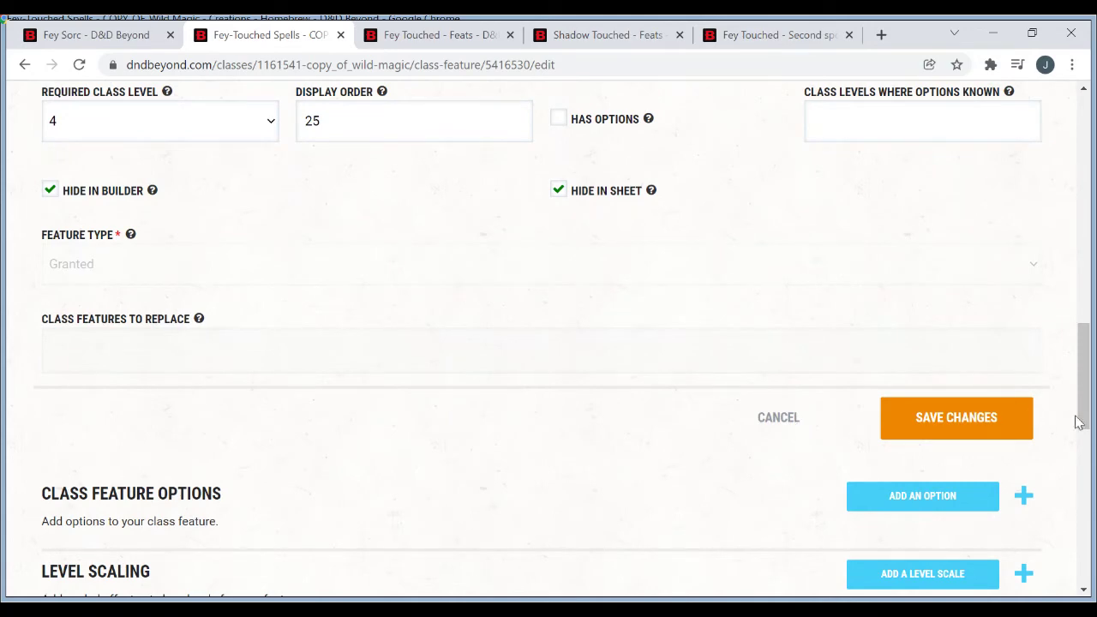
{"action": "left_click_drag", "start_coordinate": [1093, 417], "coordinate": [1090, 195]}
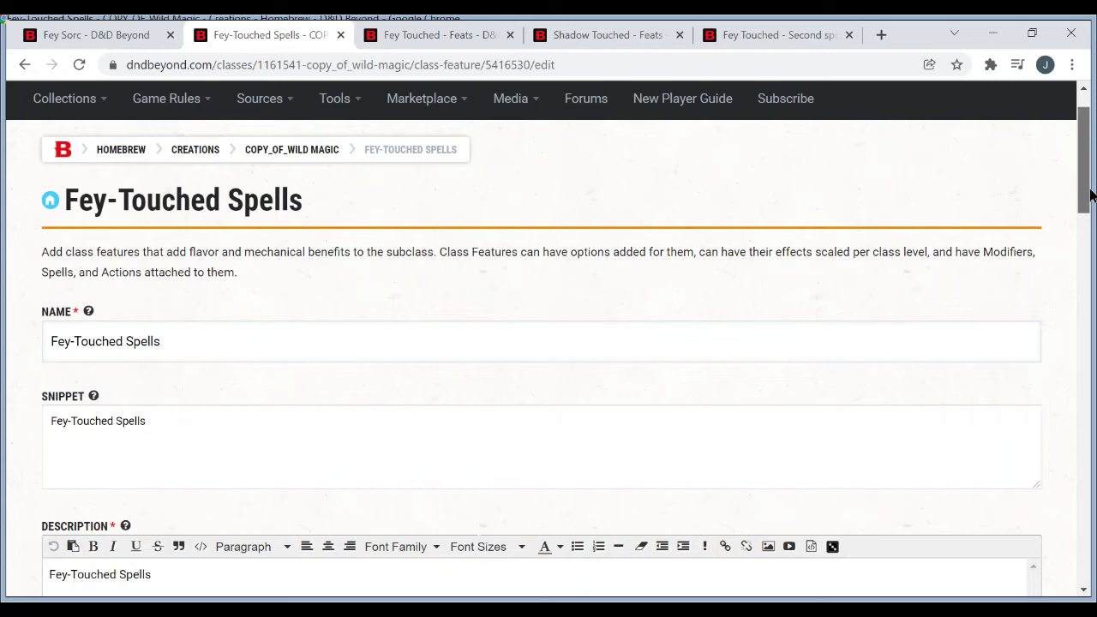
{"action": "left_click_drag", "start_coordinate": [1091, 196], "coordinate": [1091, 415]}
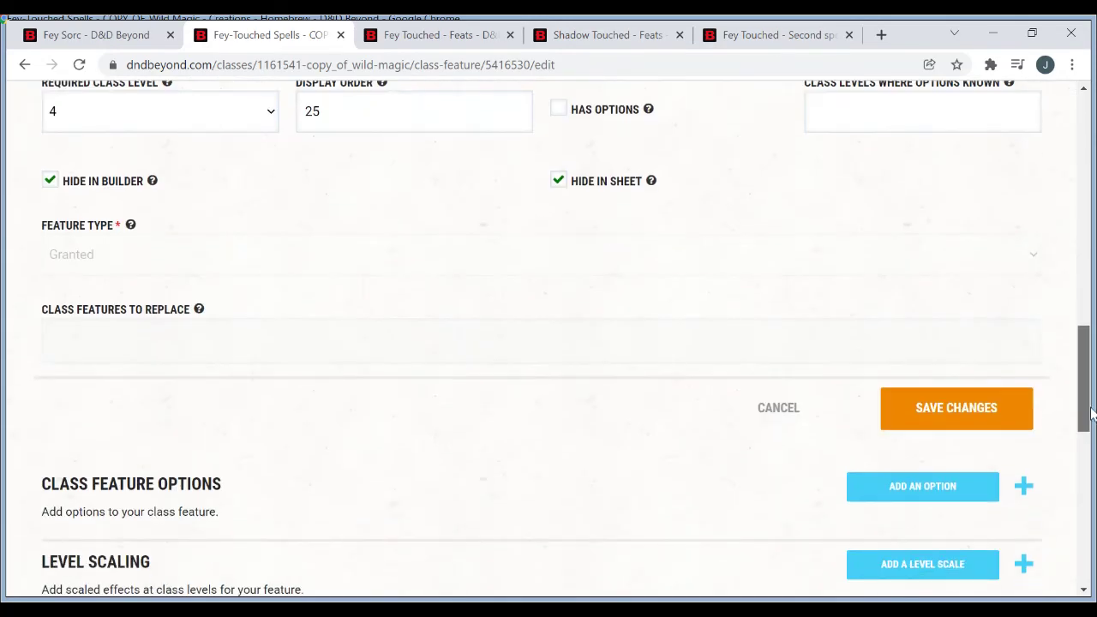
{"action": "left_click", "coordinate": [800, 409]}
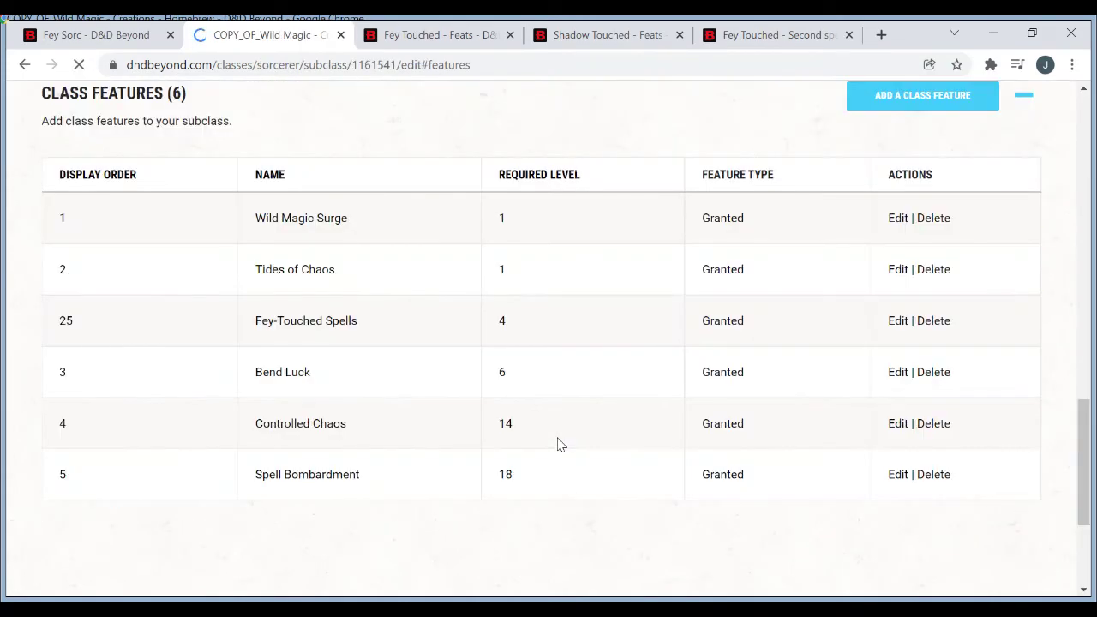
- Try to rename the subclass to "Wild Magic *" with version 1 and save it without descriptions
{"action": "scroll", "coordinate": [1066, 397], "scroll_direction": "down", "scroll_amount": 3}
{"action": "left_click_drag", "start_coordinate": [1086, 495], "coordinate": [1086, 129]}
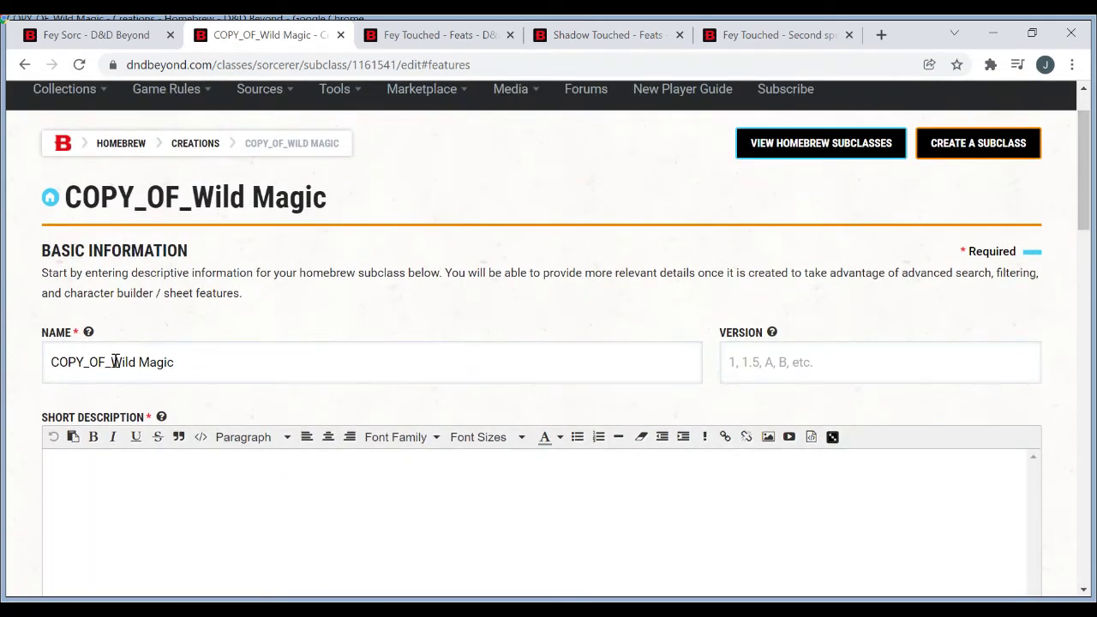
{"action": "left_click_drag", "start_coordinate": [114, 361], "coordinate": [13, 352]}
{"action": "key", "text": "BackSpace"}
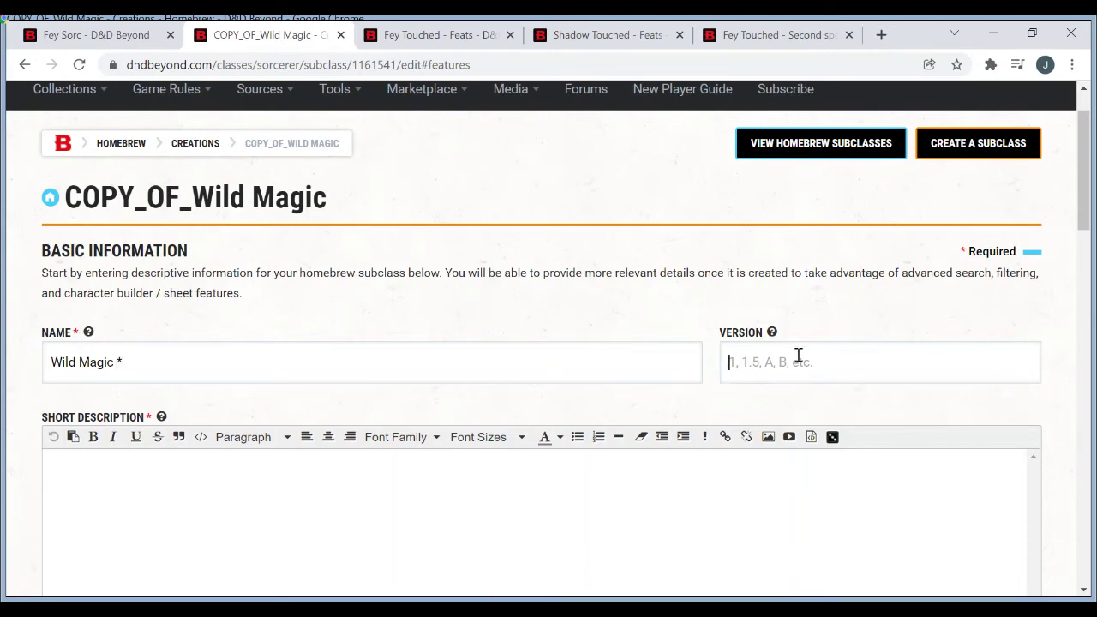
{"action": "type", "text": "1"}
{"action": "left_click_drag", "start_coordinate": [1082, 214], "coordinate": [1071, 335]}
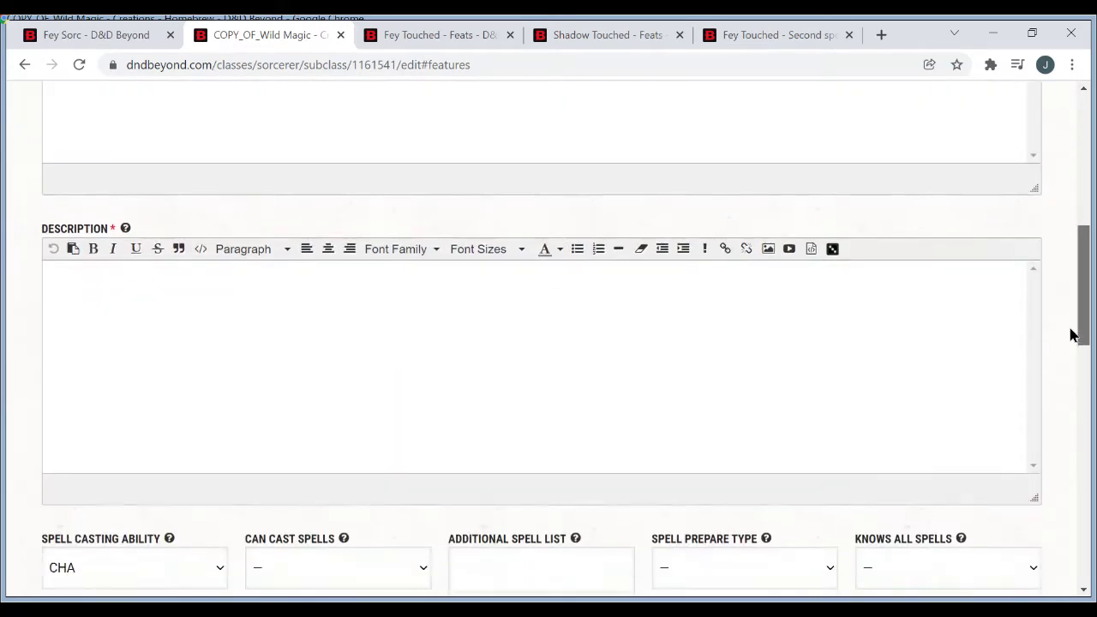
{"action": "scroll", "coordinate": [1072, 334], "scroll_direction": "down", "scroll_amount": 3}
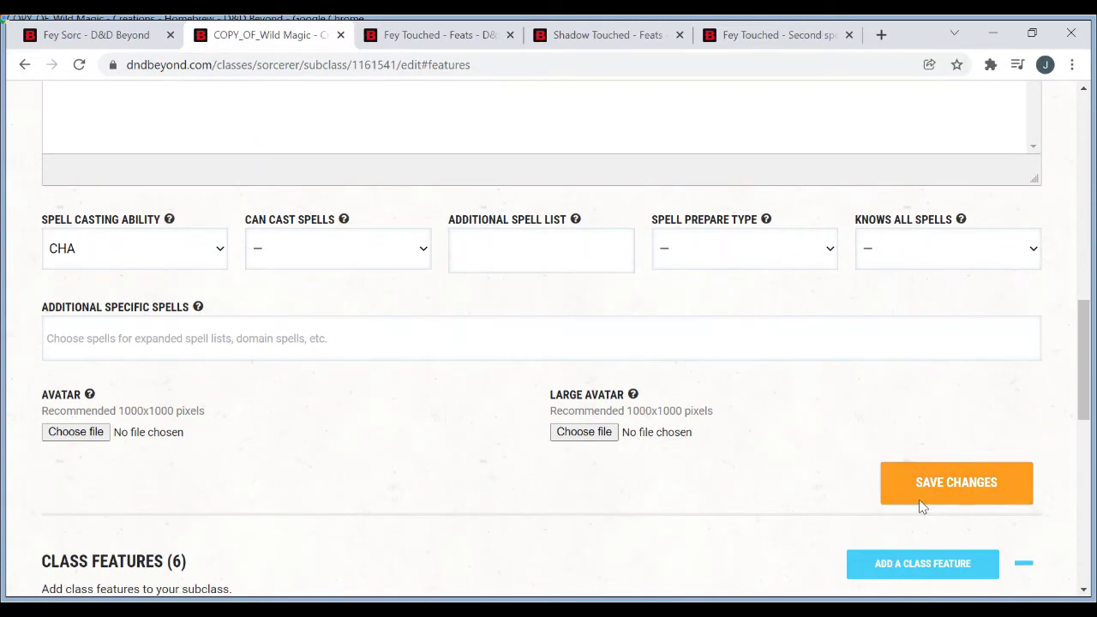
{"action": "left_click", "coordinate": [920, 500]}
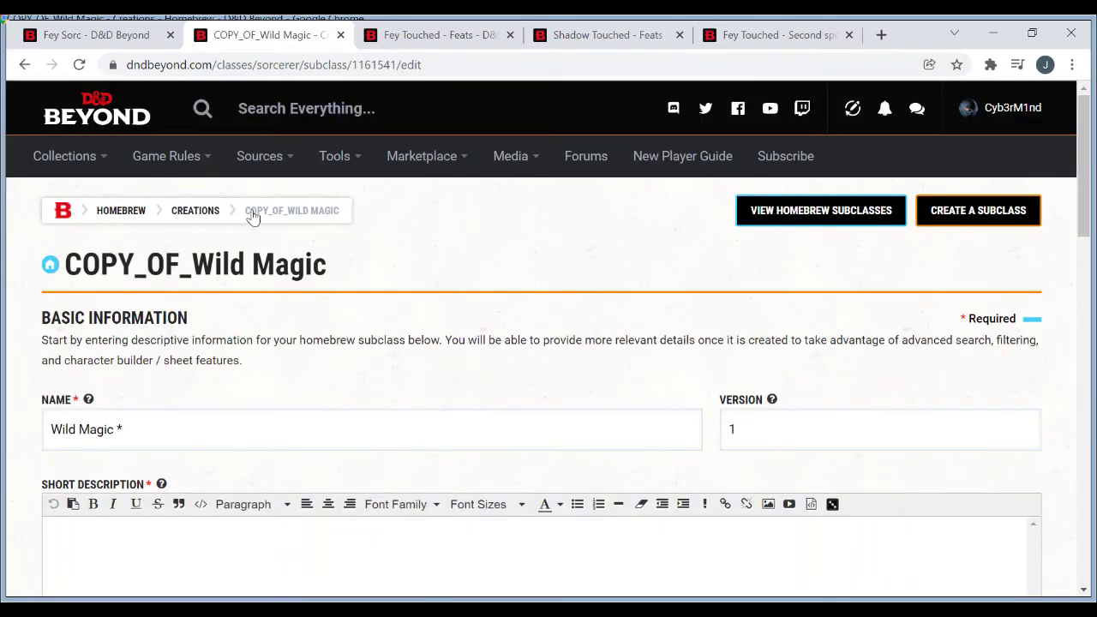
- Filter the homebrew creations by the name "wild" and reopen COPY_OF_Wild Magic for editing
{"action": "left_click", "coordinate": [205, 212]}
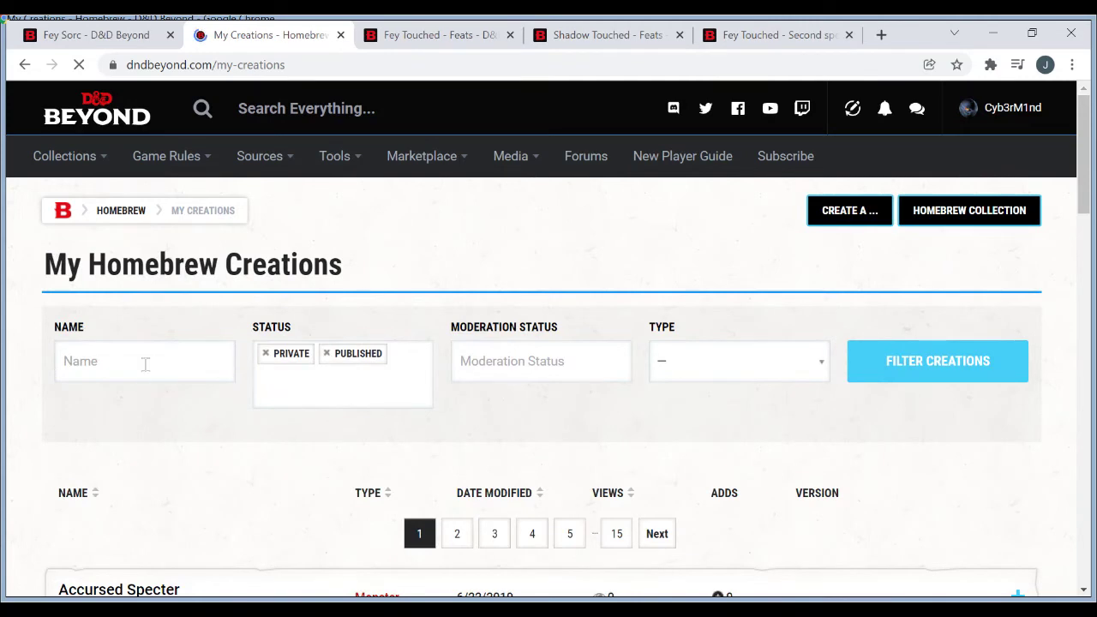
{"action": "left_click", "coordinate": [146, 364]}
{"action": "type", "text": "wid"}
{"action": "type", "text": "ld"}
{"action": "key", "text": "Return"}
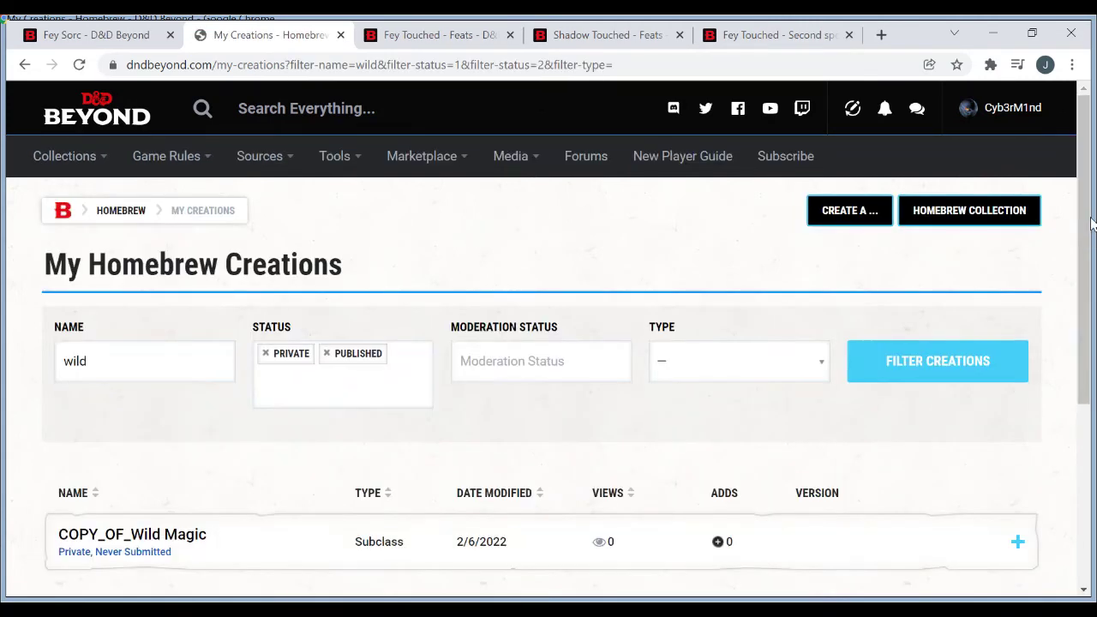
{"action": "scroll", "coordinate": [1071, 177], "scroll_direction": "down", "scroll_amount": 3}
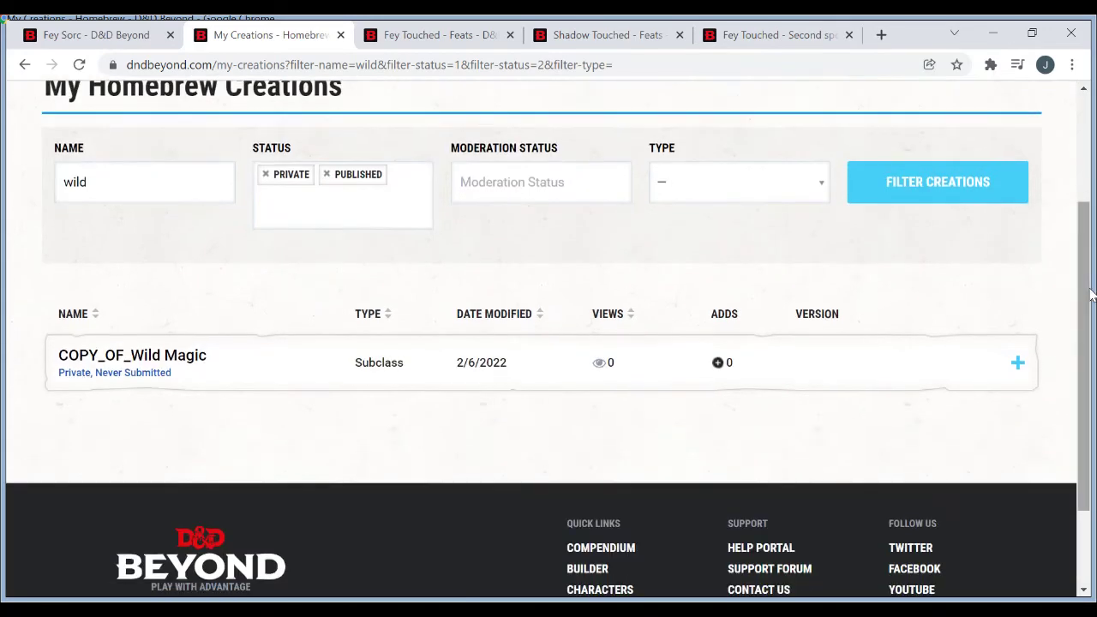
{"action": "left_click", "coordinate": [1003, 378]}
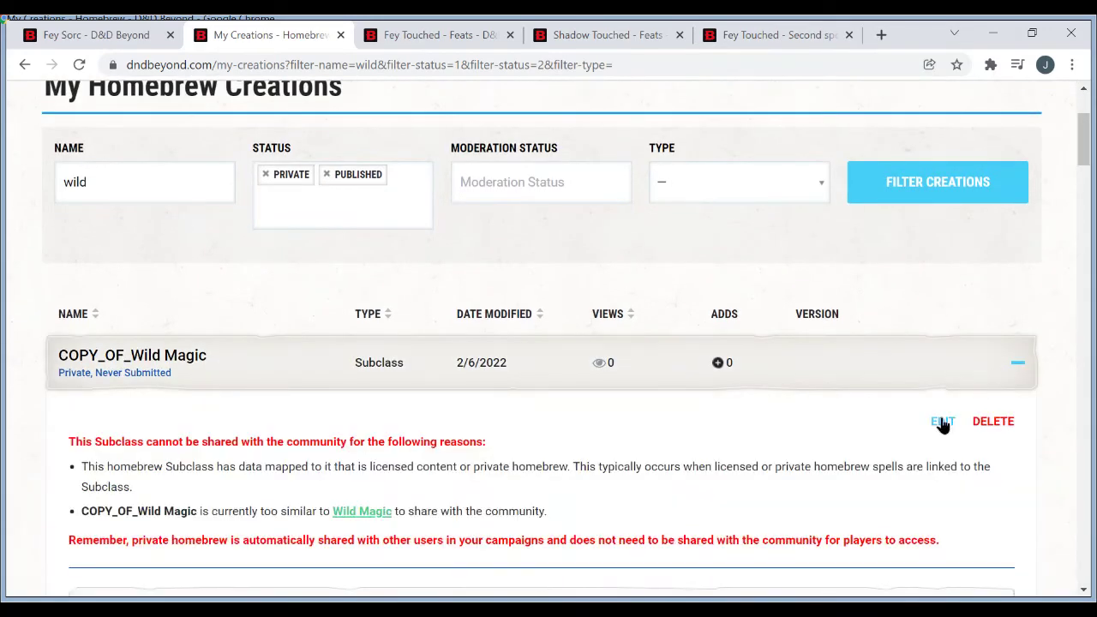
{"action": "left_click", "coordinate": [943, 422]}
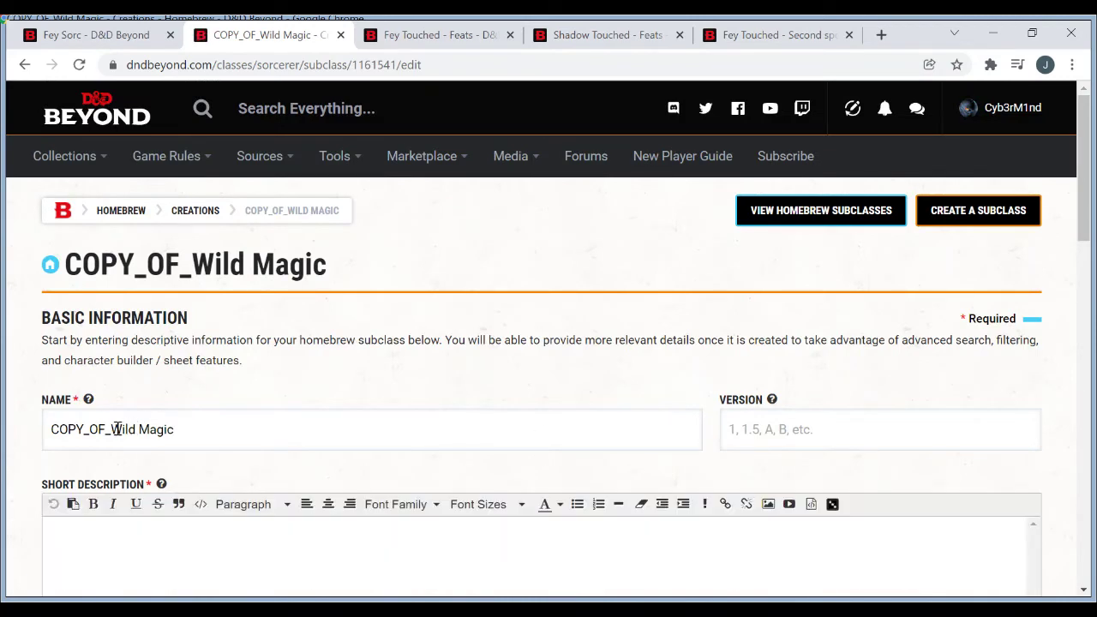
- Change the subclass name to "Wild Magic *" and set its version to 1
{"action": "left_click_drag", "start_coordinate": [115, 429], "coordinate": [10, 424]}
{"action": "key", "text": "BackSpace"}
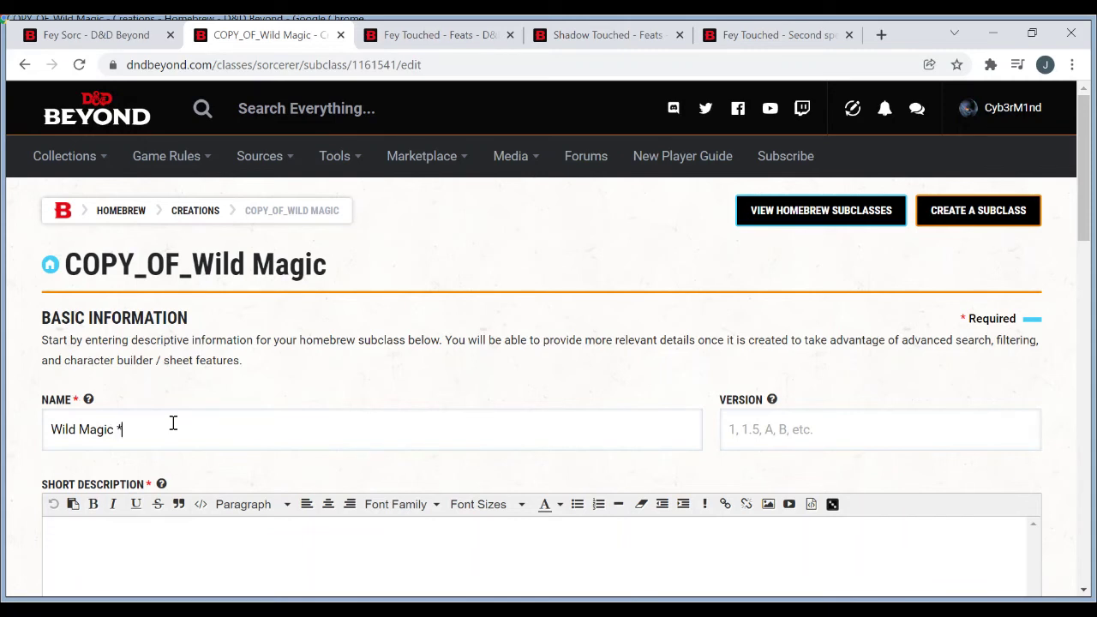
{"action": "left_click", "coordinate": [780, 446]}
{"action": "type", "text": "1"}
- Fill the subclass's short description and description with "n/a" and save the changes
{"action": "scroll", "coordinate": [1092, 317], "scroll_direction": "down", "scroll_amount": 1}
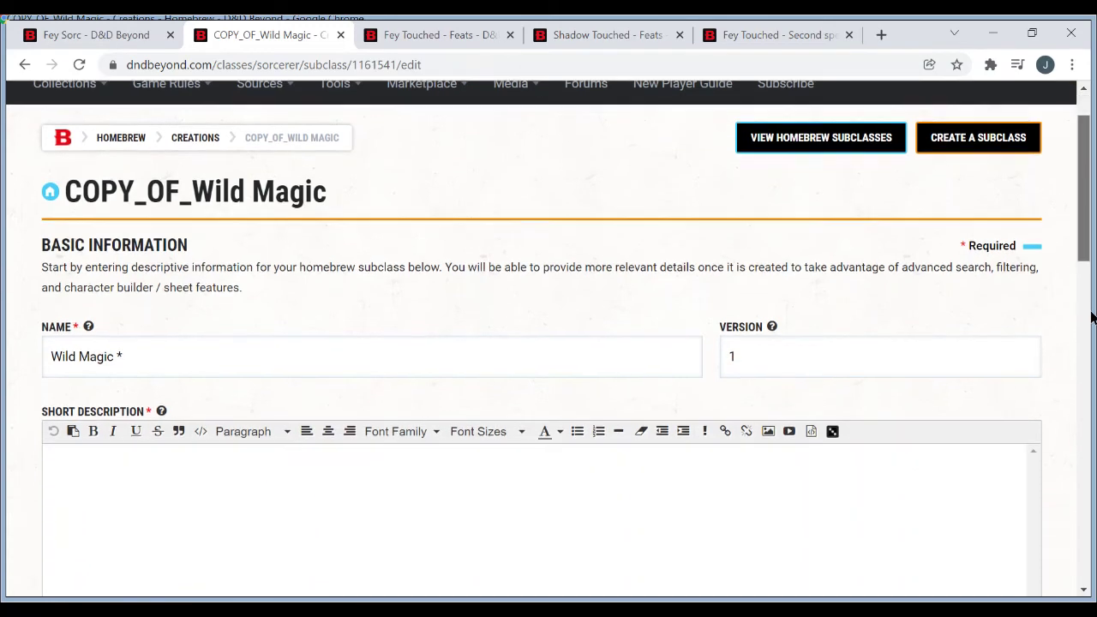
{"action": "scroll", "coordinate": [1091, 317], "scroll_direction": "down", "scroll_amount": 3}
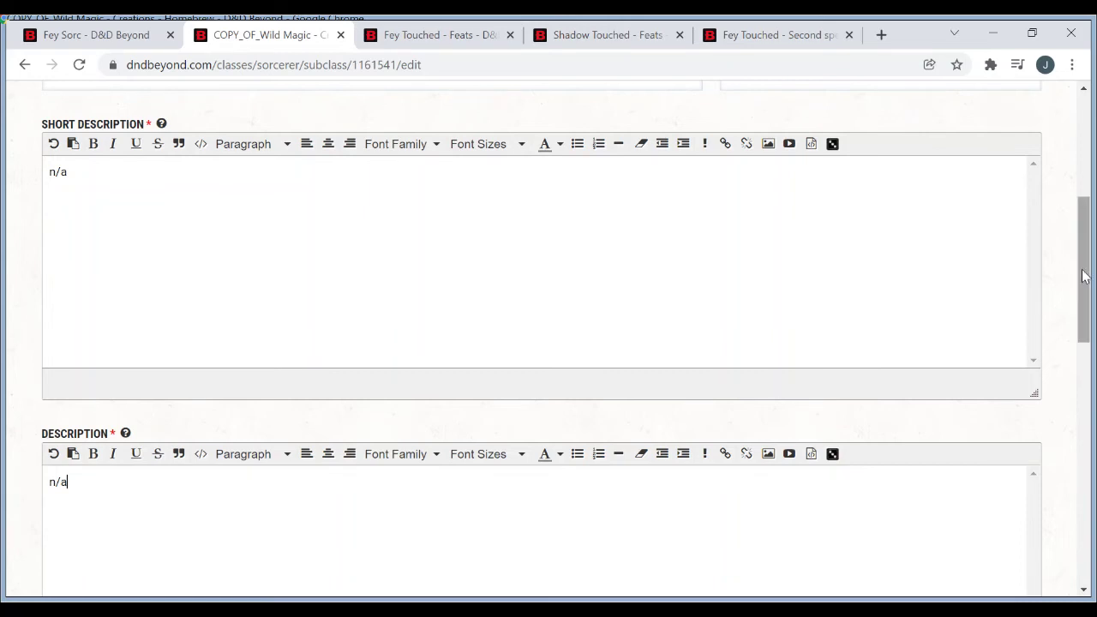
{"action": "left_click_drag", "start_coordinate": [1086, 276], "coordinate": [1087, 459]}
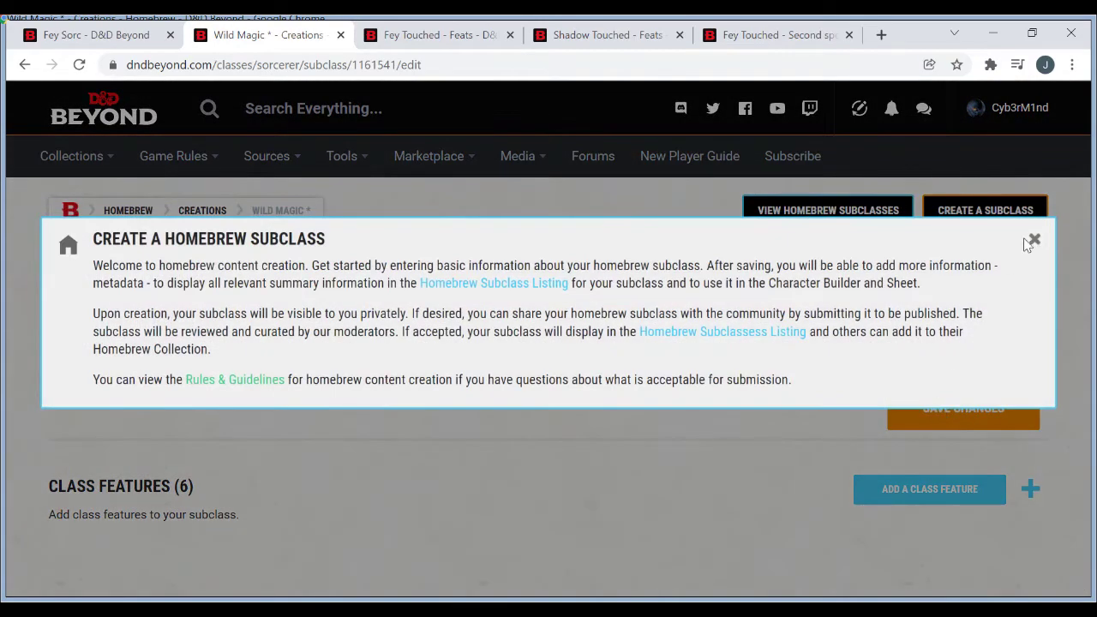
- Expand the subclass's class features list and check that Fey-Touched Spells is included among the Wild Magic features
{"action": "left_click", "coordinate": [1034, 240]}
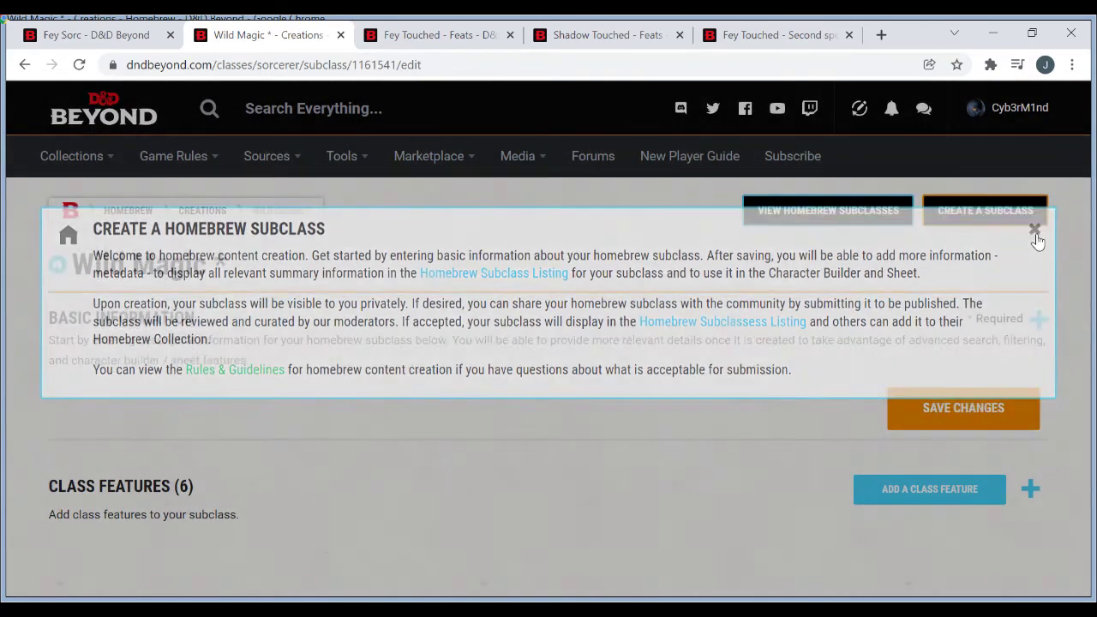
{"action": "scroll", "coordinate": [1092, 349], "scroll_direction": "down", "scroll_amount": 2}
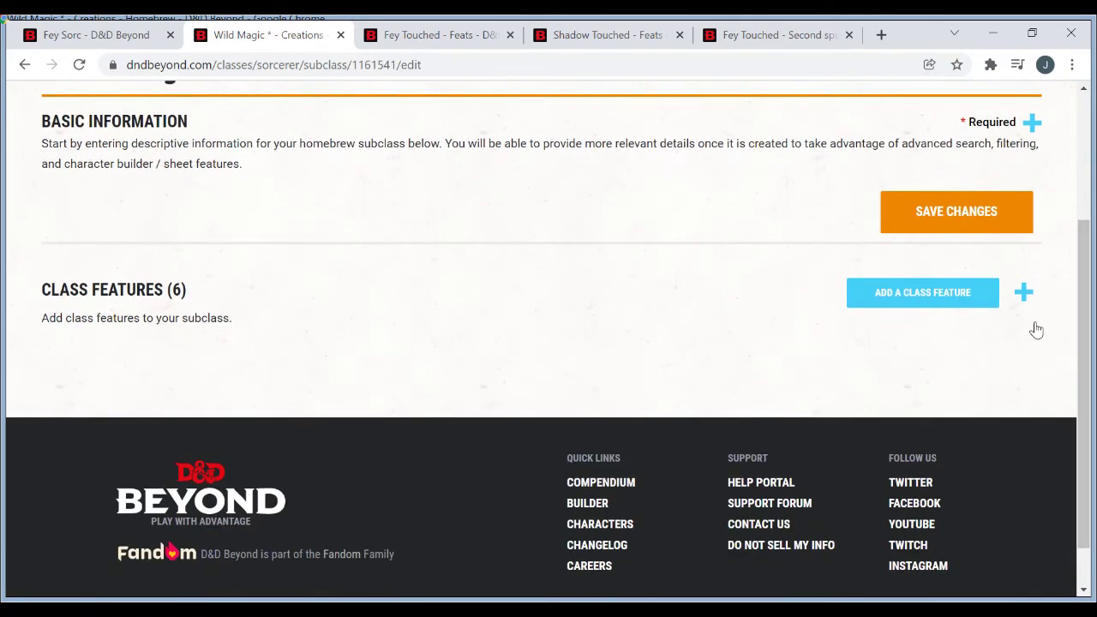
{"action": "left_click", "coordinate": [1025, 292]}
{"action": "left_click_drag", "start_coordinate": [1089, 250], "coordinate": [1089, 358]}
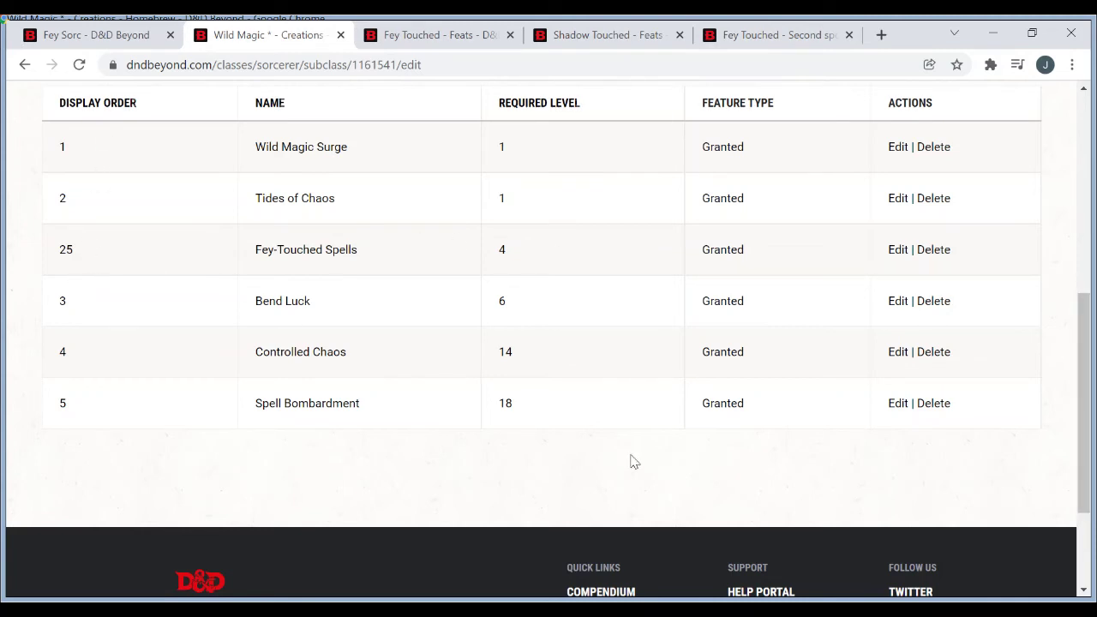
{"action": "left_click_drag", "start_coordinate": [1091, 339], "coordinate": [1091, 317]}
{"action": "scroll", "coordinate": [1090, 318], "scroll_direction": "up", "scroll_amount": 5}
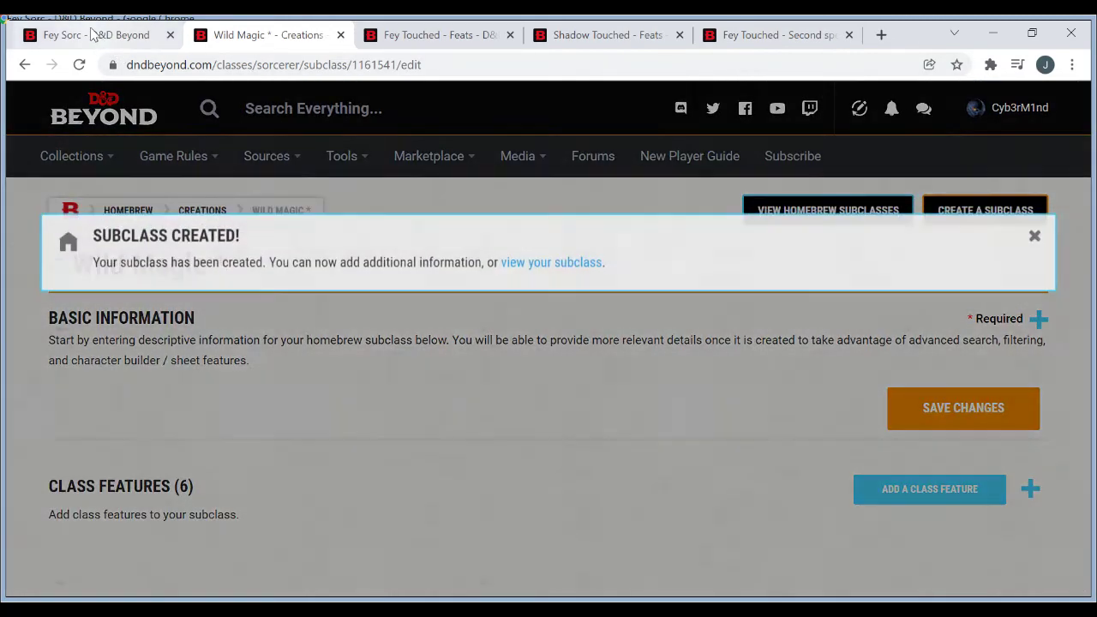
- Open the Fey Sorc character in the character builder and enable Homebrew Content in its preferences
{"action": "left_click", "coordinate": [93, 34]}
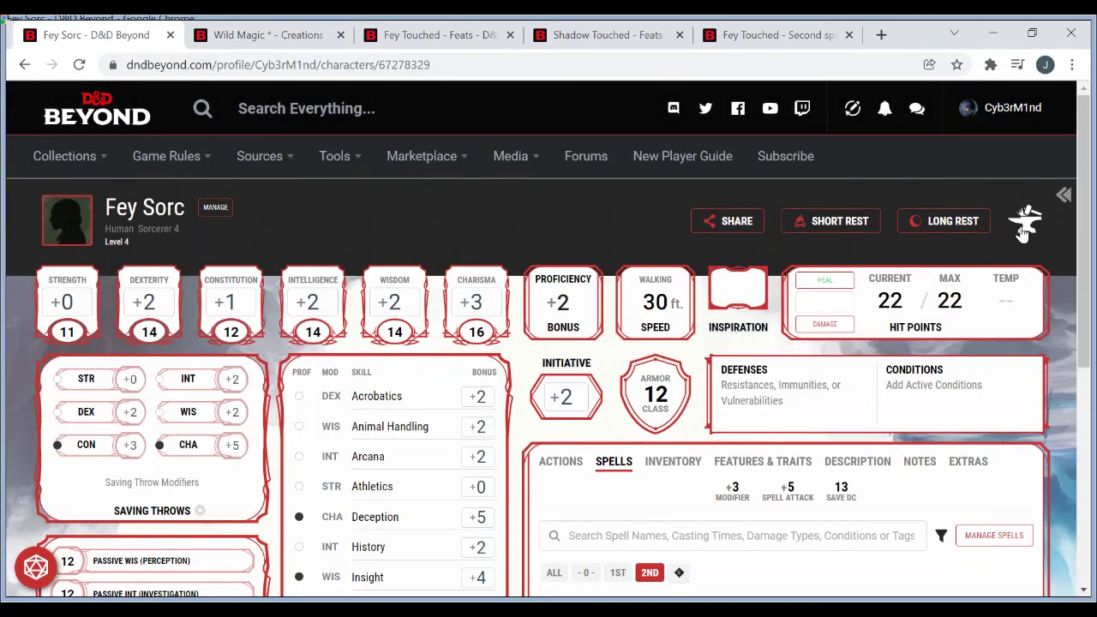
{"action": "left_click", "coordinate": [1025, 220]}
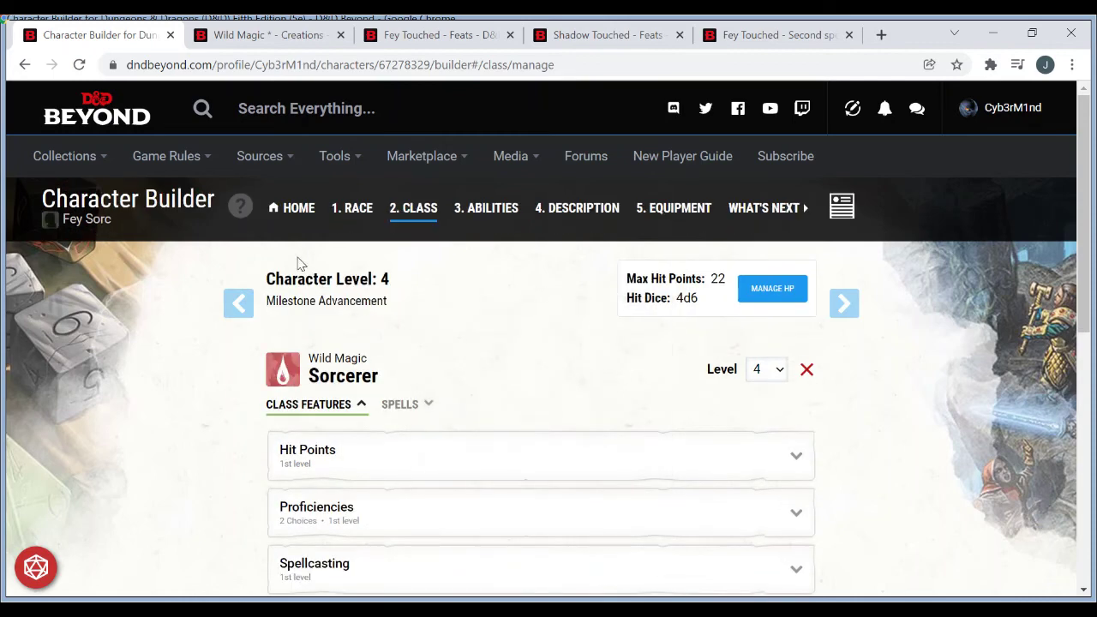
{"action": "left_click", "coordinate": [291, 209]}
{"action": "left_click", "coordinate": [279, 485]}
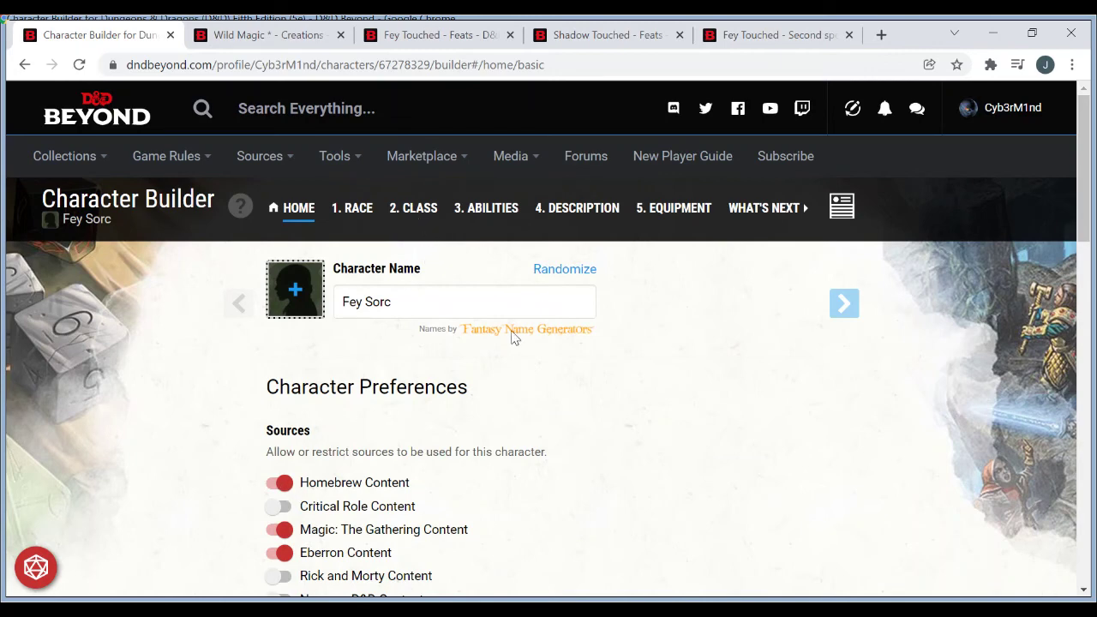
- Change the sorcerer's Sorcerous Origin to the homebrew subclass "Wild Magic *" in the class settings
{"action": "key", "text": "alt+Left"}
{"action": "scroll", "coordinate": [1078, 293], "scroll_direction": "down", "scroll_amount": 4}
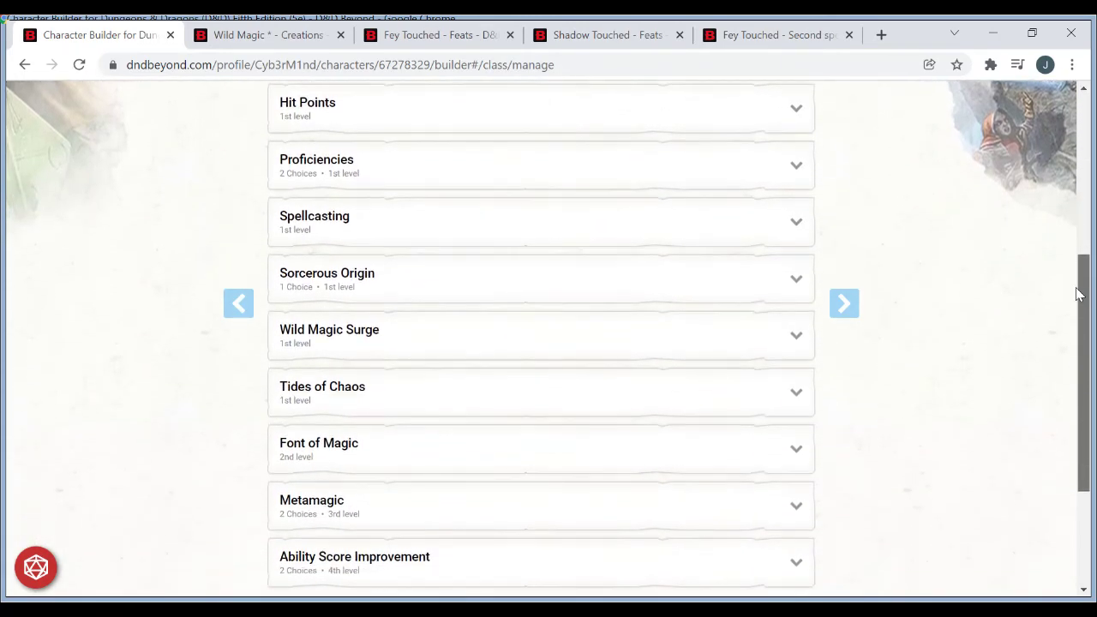
{"action": "left_click", "coordinate": [567, 307]}
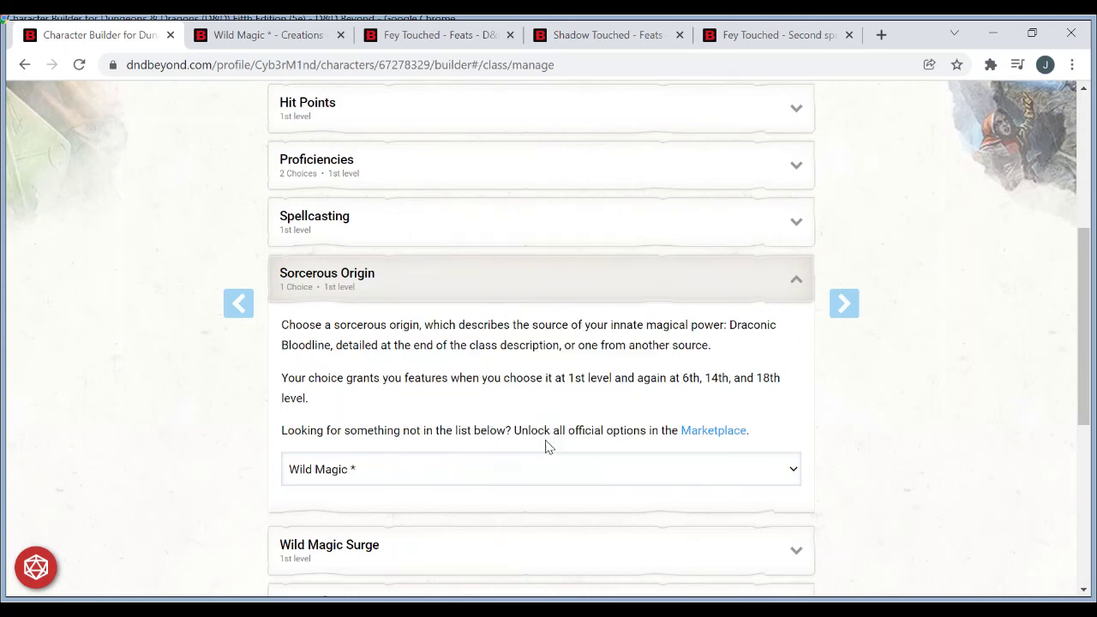
{"action": "left_click_drag", "start_coordinate": [1087, 338], "coordinate": [989, 232]}
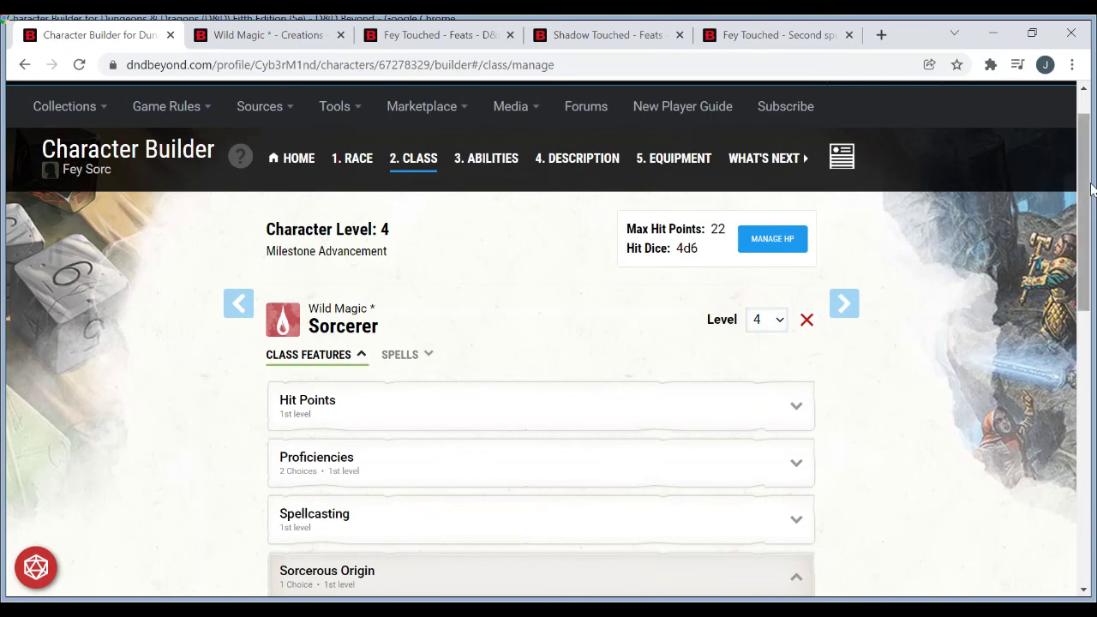
{"action": "mouse_move", "coordinate": [1088, 184]}
{"action": "left_mouse_down"}
{"action": "mouse_move", "coordinate": [1092, 466]}
{"action": "mouse_move", "coordinate": [1091, 178]}
{"action": "left_mouse_up"}
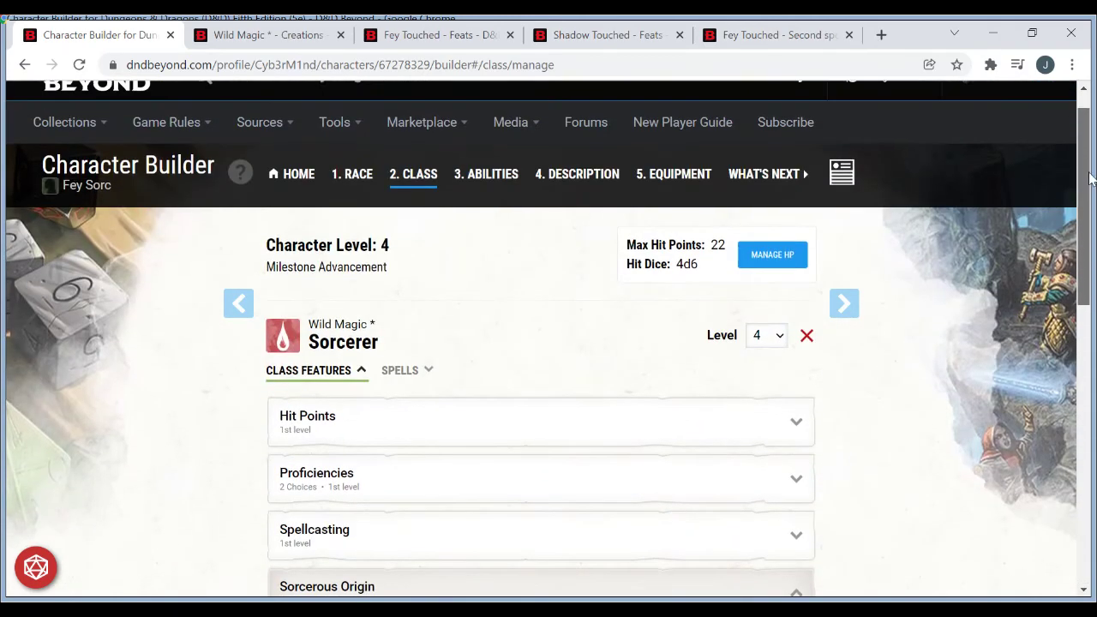
- Return to the character sheet and review the sorcerer's class features
{"action": "left_click", "coordinate": [841, 187]}
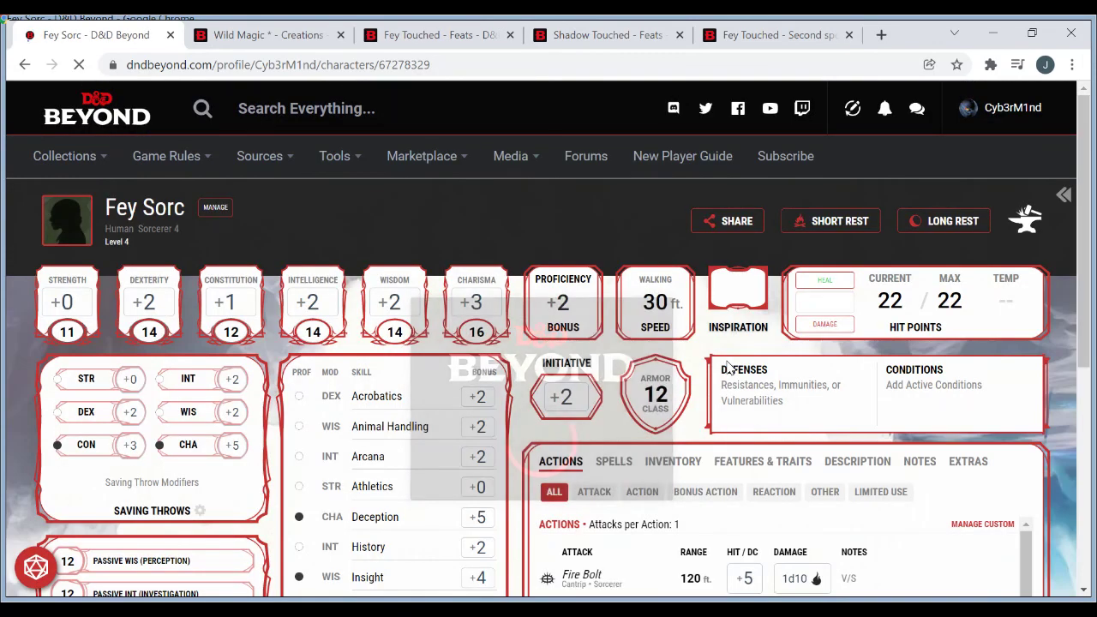
{"action": "scroll", "coordinate": [1084, 184], "scroll_direction": "down", "scroll_amount": 4}
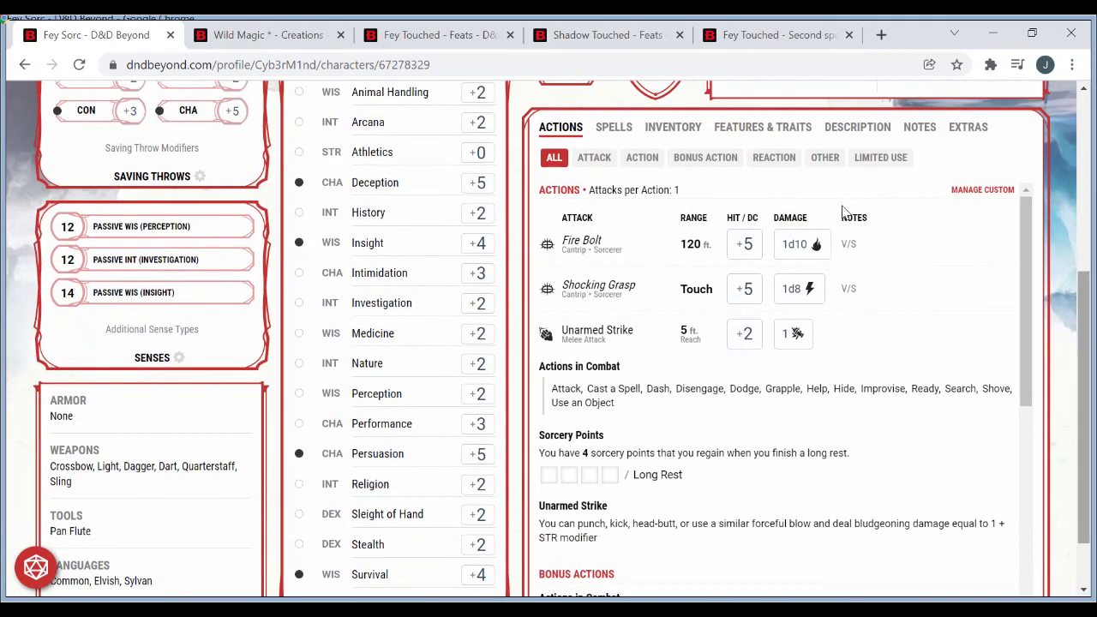
{"action": "left_click", "coordinate": [737, 127]}
{"action": "left_click", "coordinate": [617, 159]}
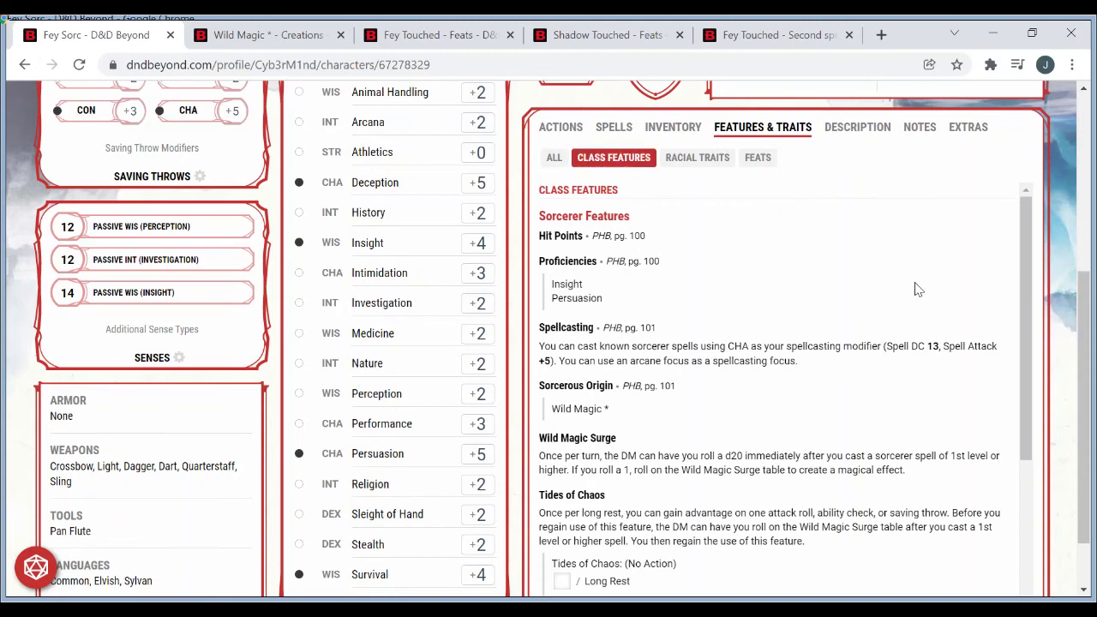
{"action": "left_click_drag", "start_coordinate": [1027, 236], "coordinate": [1090, 487]}
{"action": "left_click_drag", "start_coordinate": [1090, 359], "coordinate": [1090, 211]}
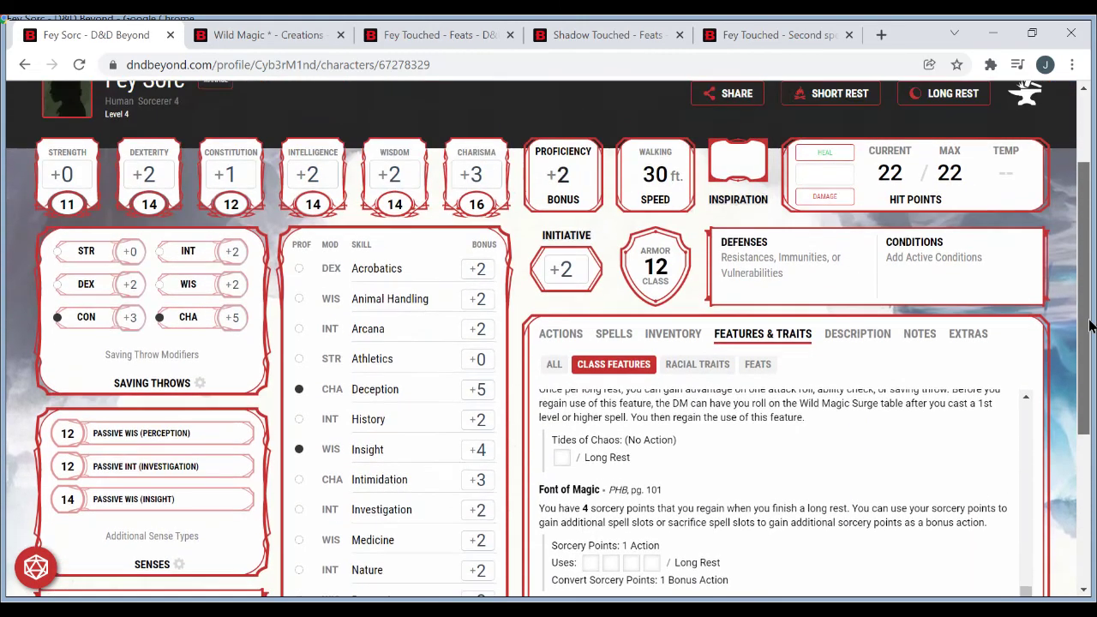
- Show the 1st-level spells, use the Fey Touched feat's Dissonant Whispers, and cast the Fey-Touched Spells version with a slot
{"action": "left_click", "coordinate": [600, 336]}
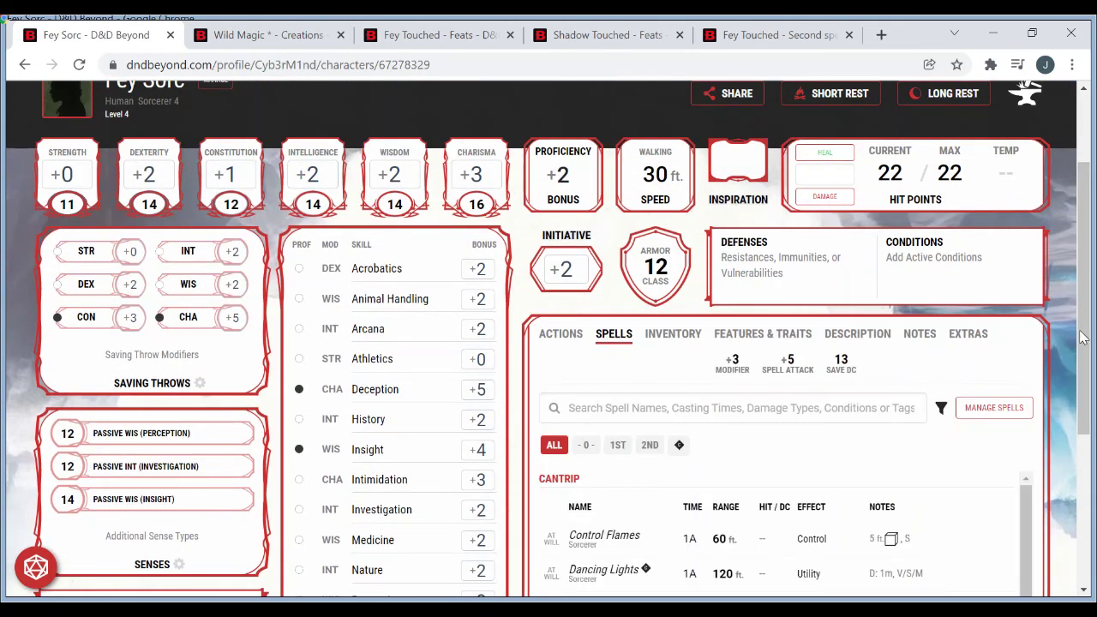
{"action": "left_click_drag", "start_coordinate": [1083, 337], "coordinate": [1083, 465]}
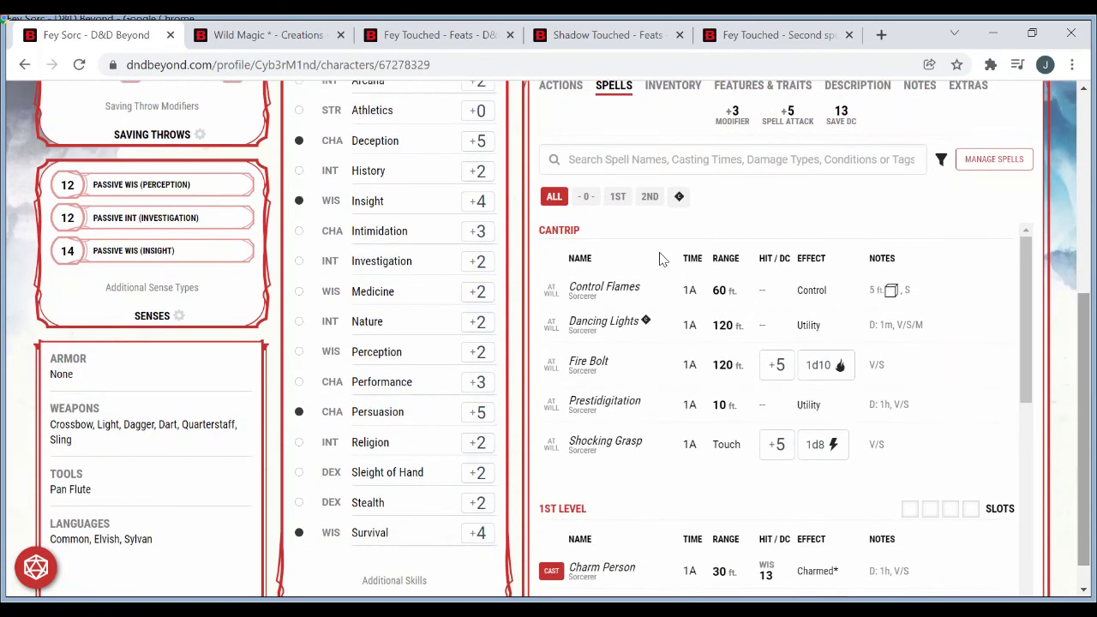
{"action": "left_click", "coordinate": [619, 198]}
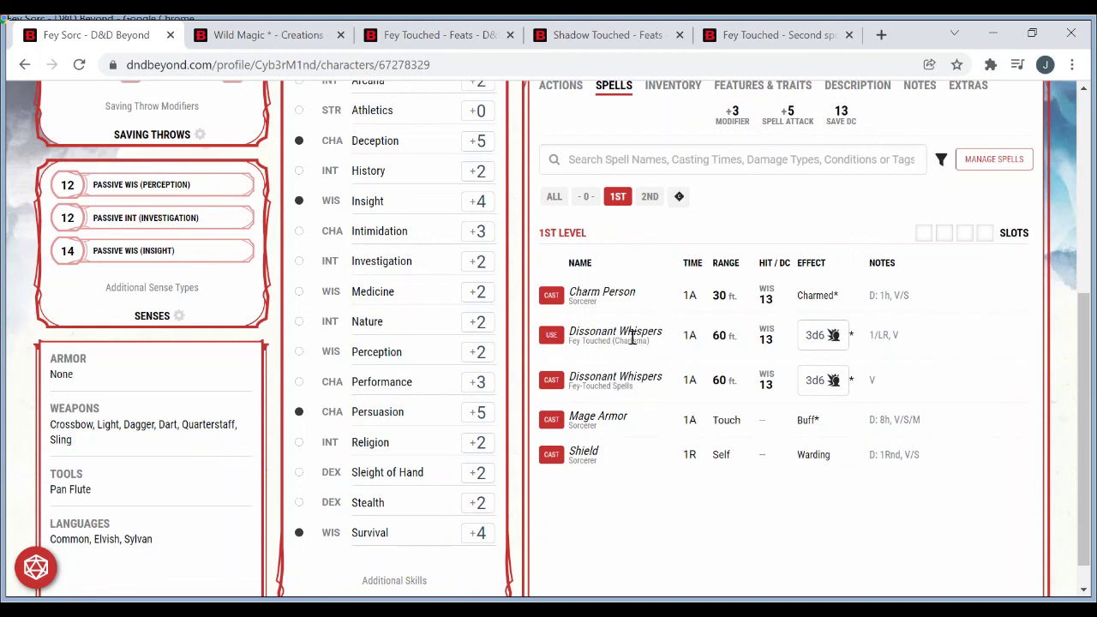
{"action": "left_click", "coordinate": [559, 340]}
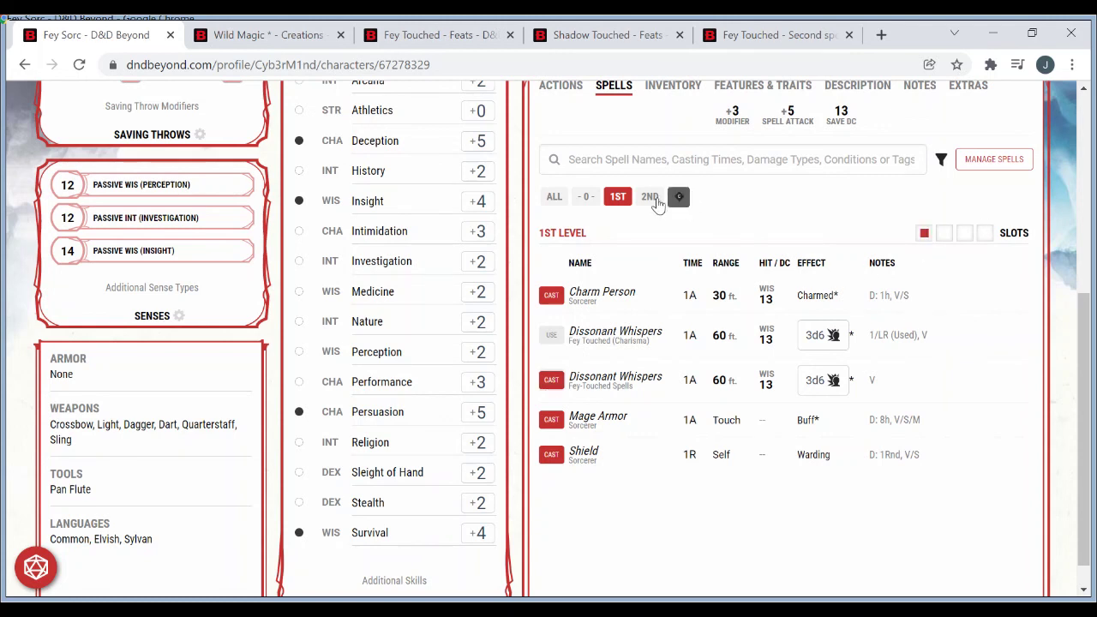
- Among the 2nd-level spells, use the feat's Misty Step and cast the Fey-Touched Spells versions of Misty Step and Dissonant Whispers
{"action": "left_click", "coordinate": [652, 196]}
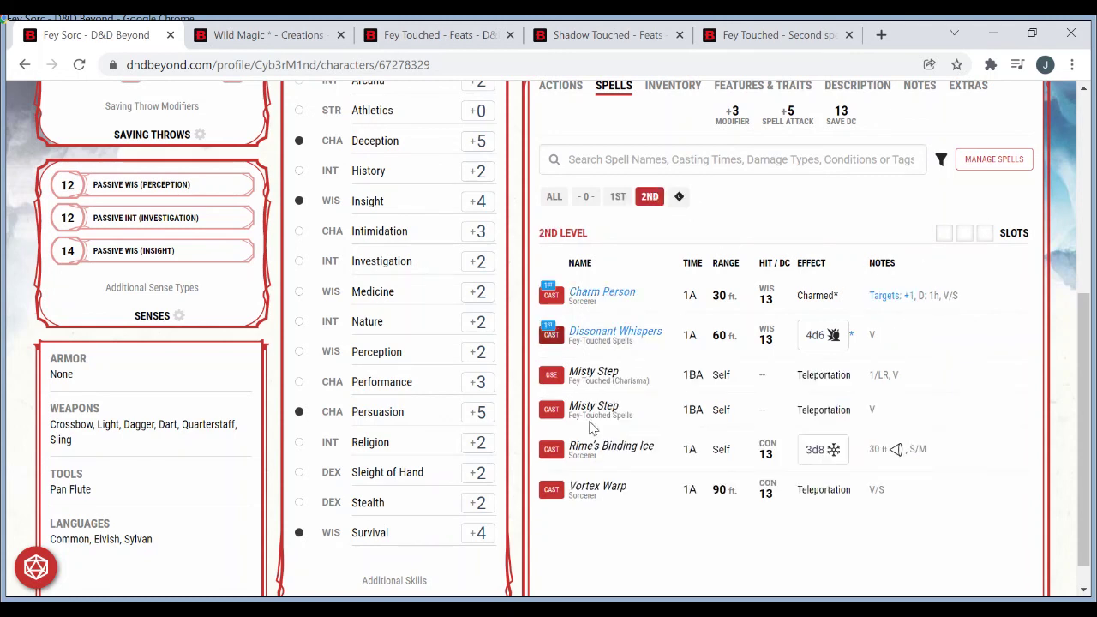
{"action": "left_click", "coordinate": [551, 375]}
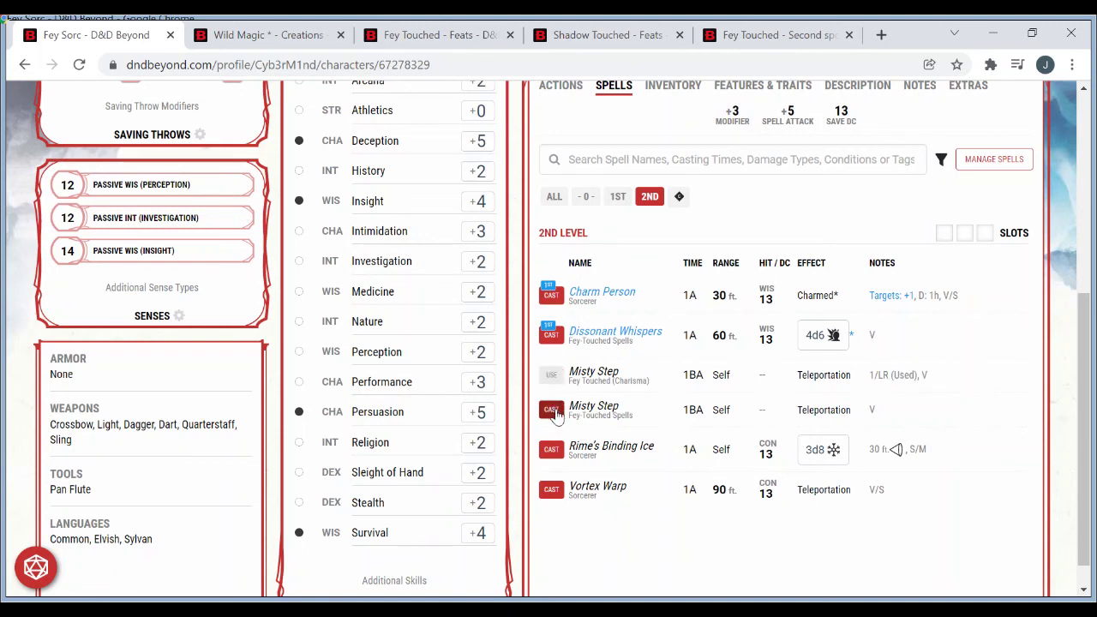
{"action": "left_click", "coordinate": [553, 410]}
{"action": "left_click", "coordinate": [556, 340]}
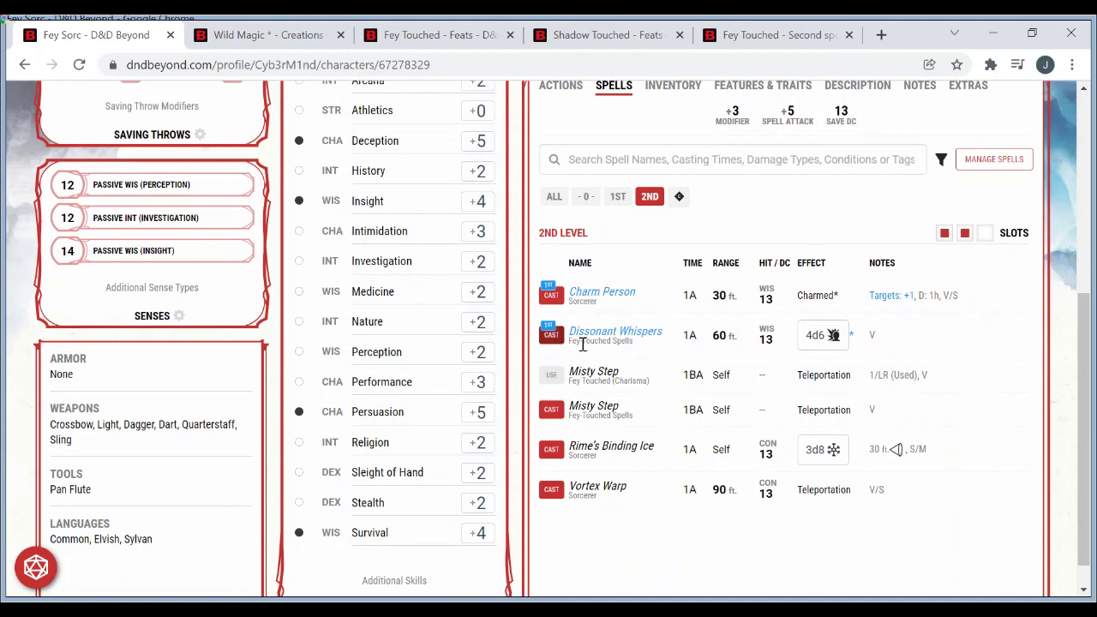
- Roll the 4d6 damage for the 2nd-level Dissonant Whispers and clear the dice results
{"action": "left_click", "coordinate": [815, 336]}
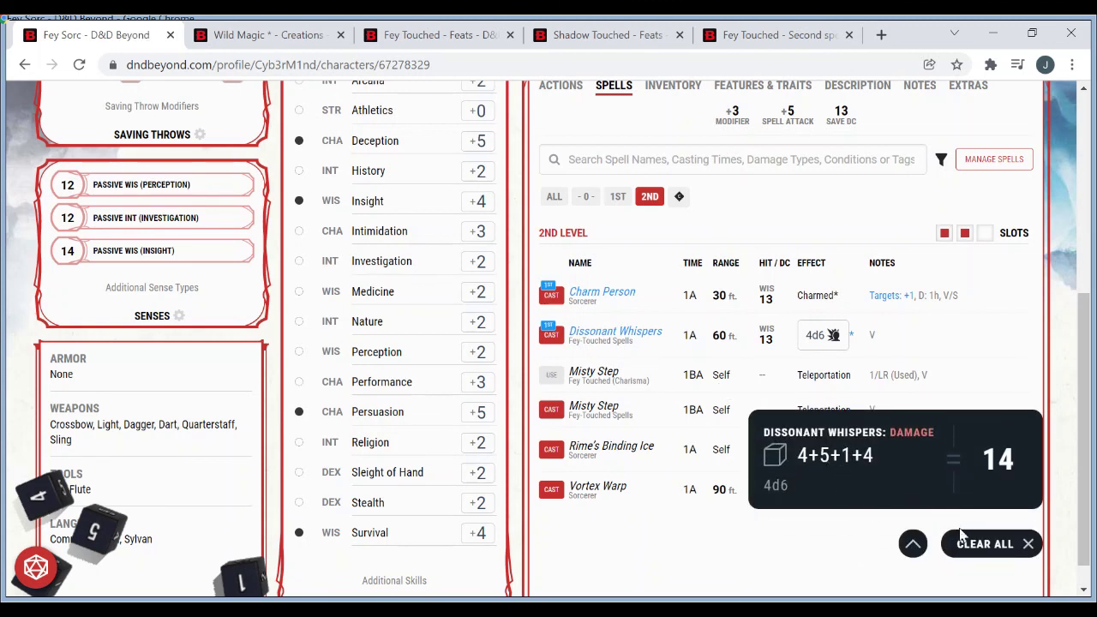
{"action": "left_click", "coordinate": [1028, 549]}
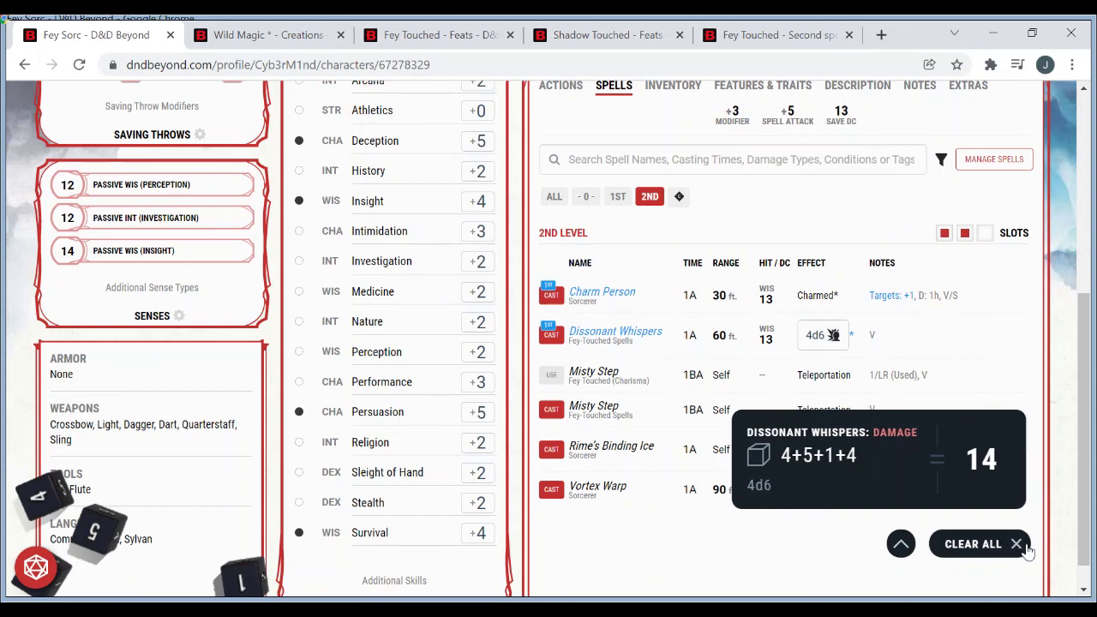
{"action": "left_click_drag", "start_coordinate": [1086, 397], "coordinate": [1092, 260]}
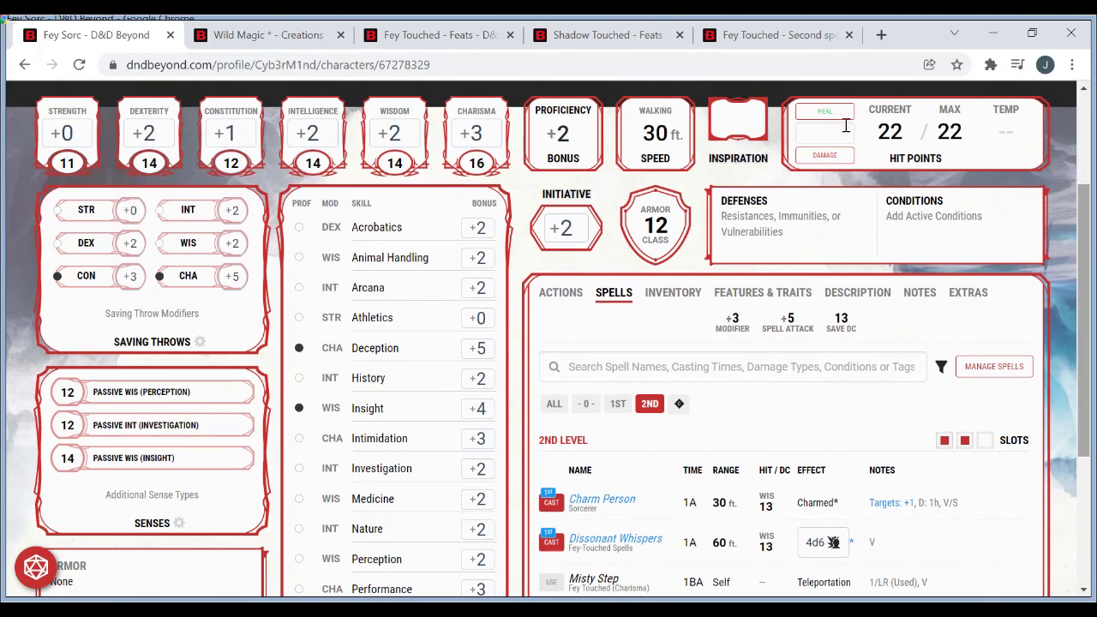